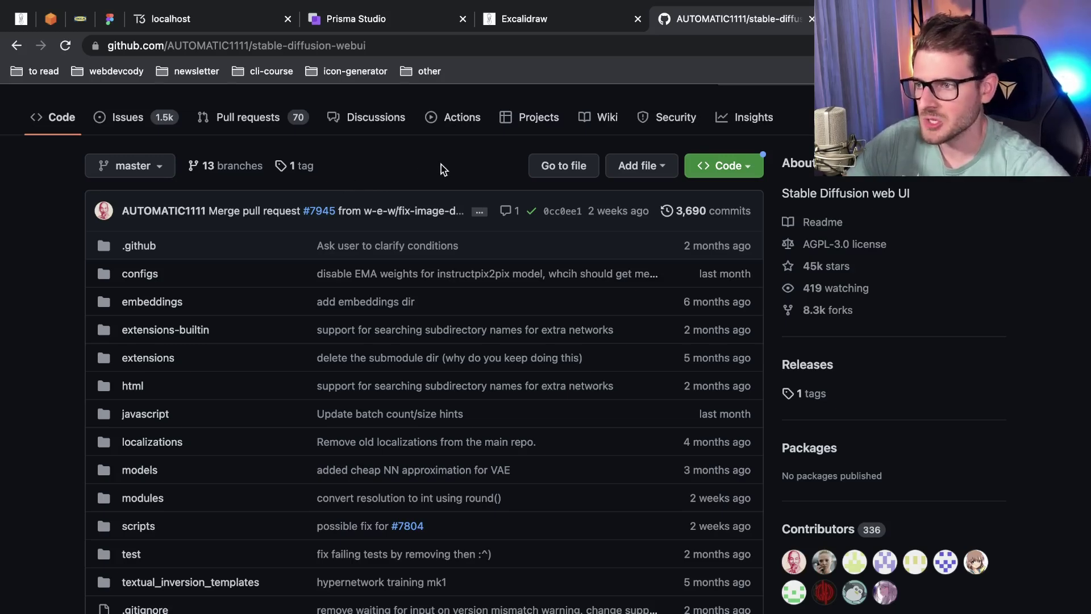
Zoom the GitHub page to 110% and open the stable-diffusion-webui repository home page.
{"action": "scroll", "coordinate": [445, 162], "scroll_direction": "up", "scroll_amount": 1}
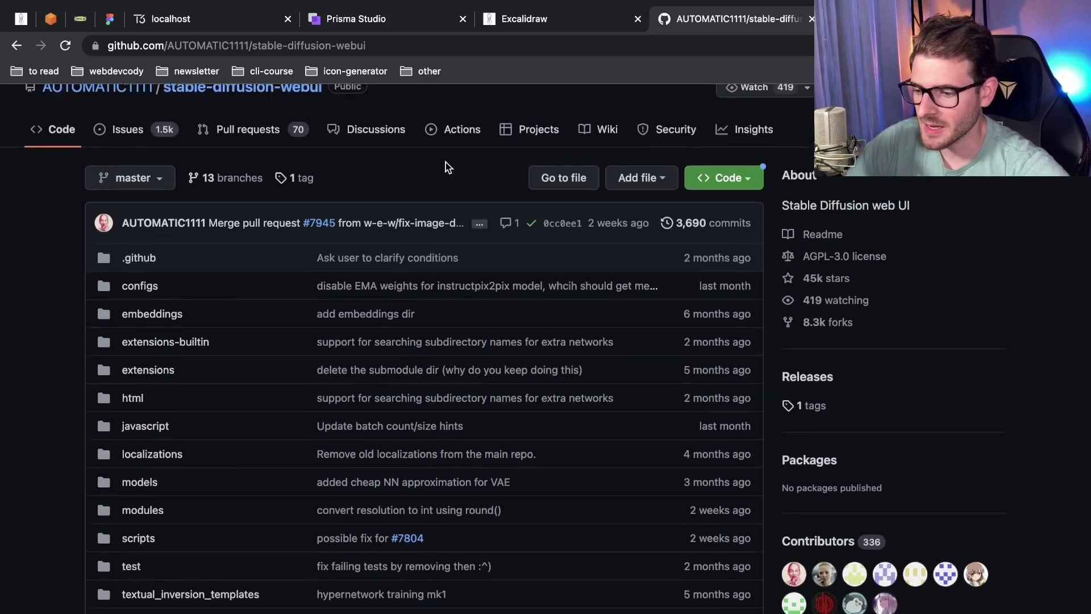
{"action": "scroll", "coordinate": [445, 168], "scroll_direction": "up", "scroll_amount": 2}
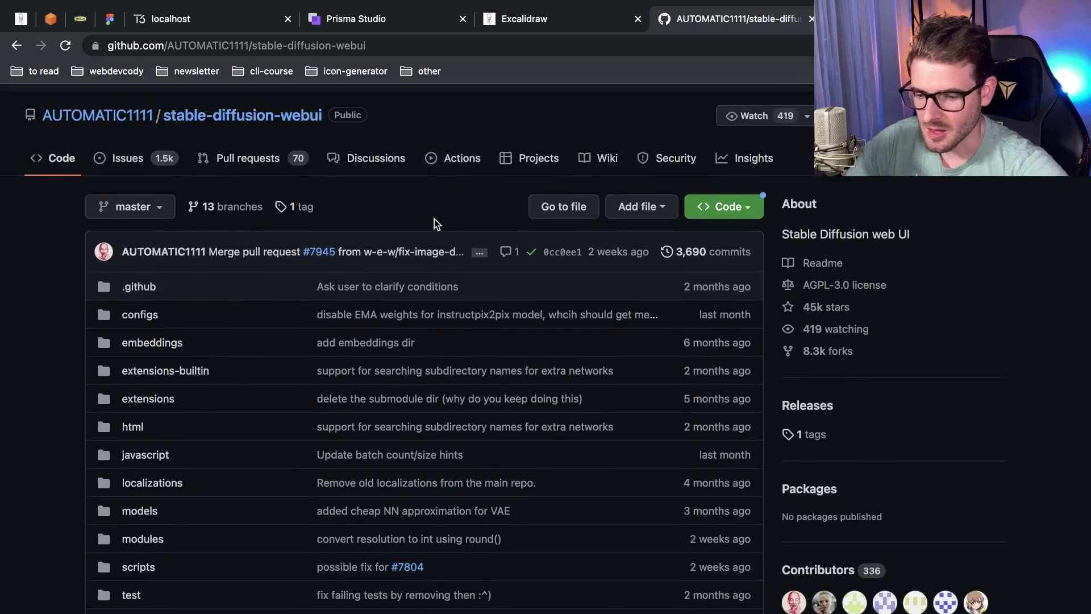
{"action": "key", "text": "super+equal"}
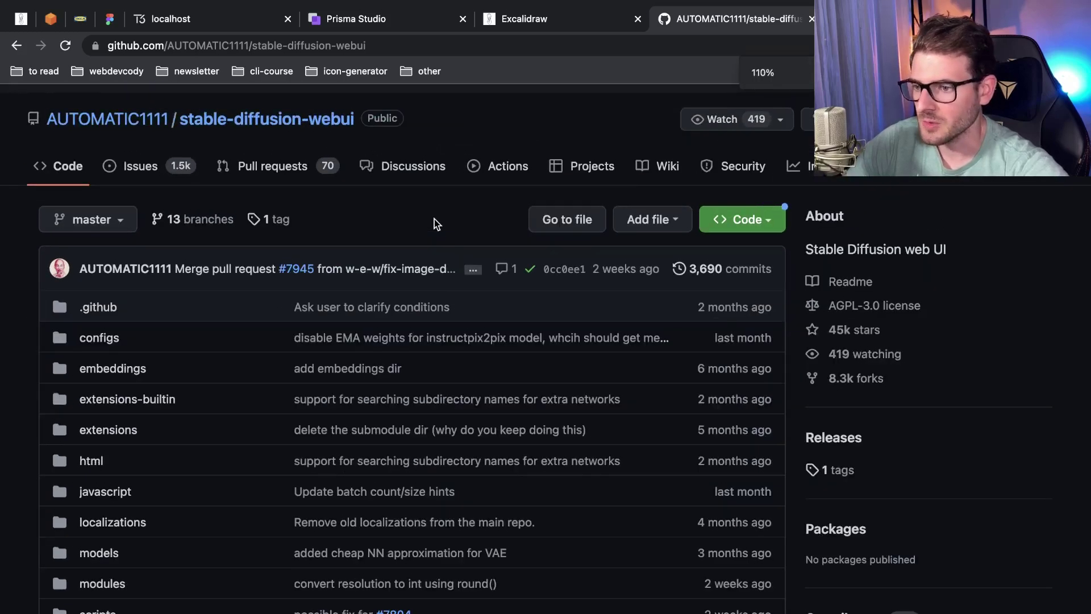
{"action": "scroll", "coordinate": [434, 221], "scroll_direction": "up", "scroll_amount": 3}
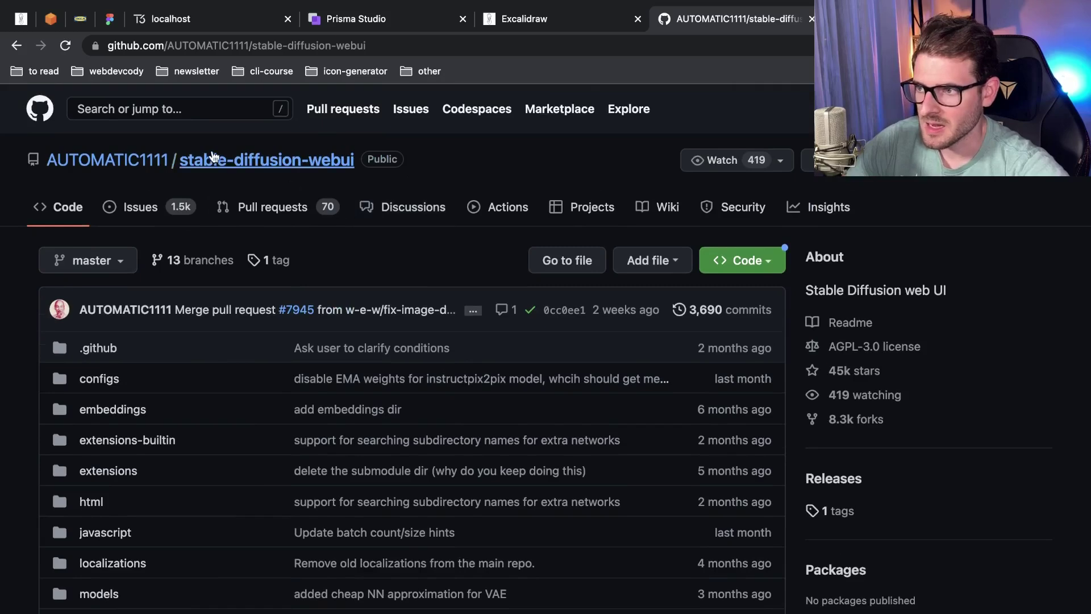
{"action": "mouse_move", "coordinate": [103, 169]}
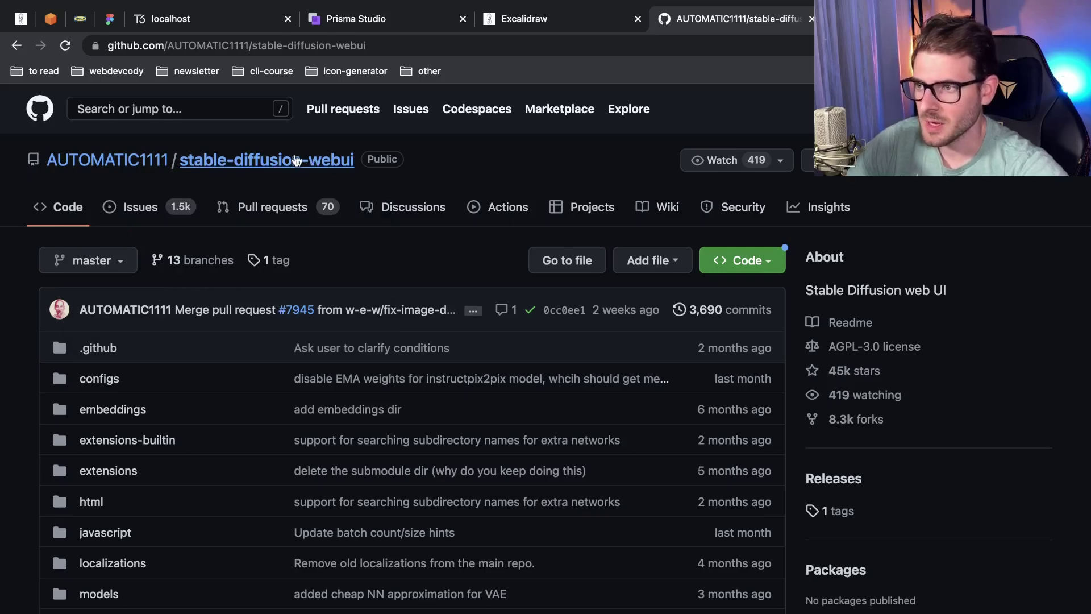
{"action": "left_click", "coordinate": [301, 172]}
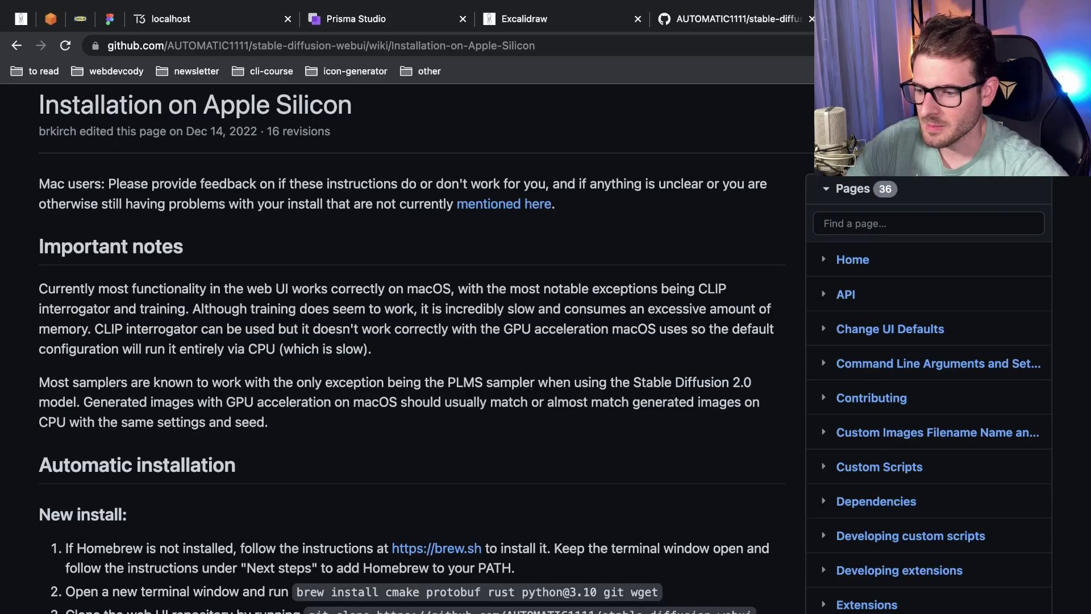
Scroll the Apple Silicon wiki to New install and highlight the brew and ./webui.sh commands.
{"action": "scroll", "coordinate": [339, 321], "scroll_direction": "up", "scroll_amount": 2}
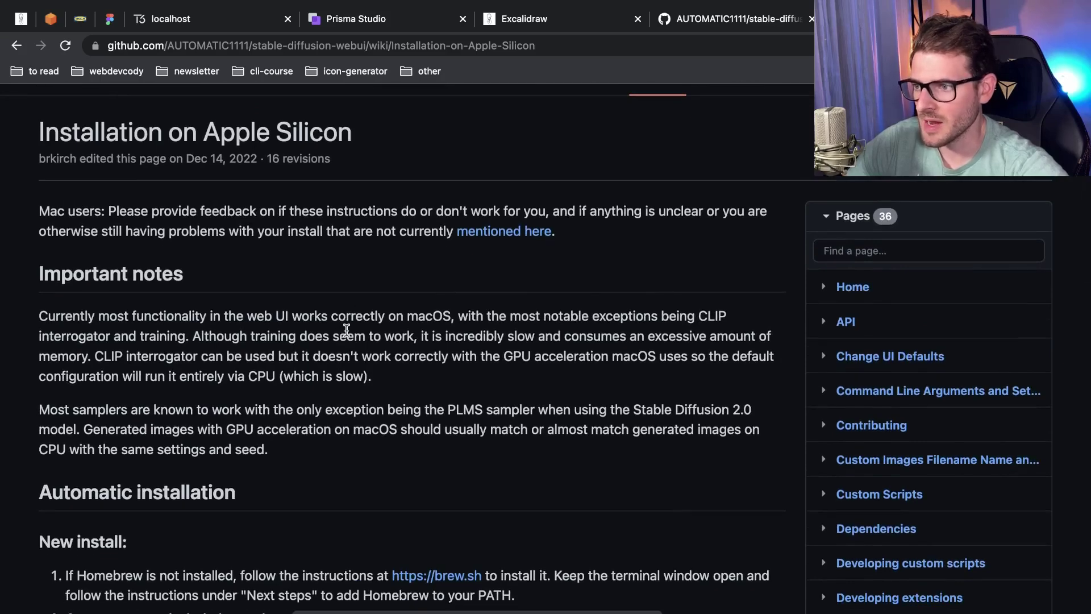
{"action": "scroll", "coordinate": [347, 330], "scroll_direction": "down", "scroll_amount": 5}
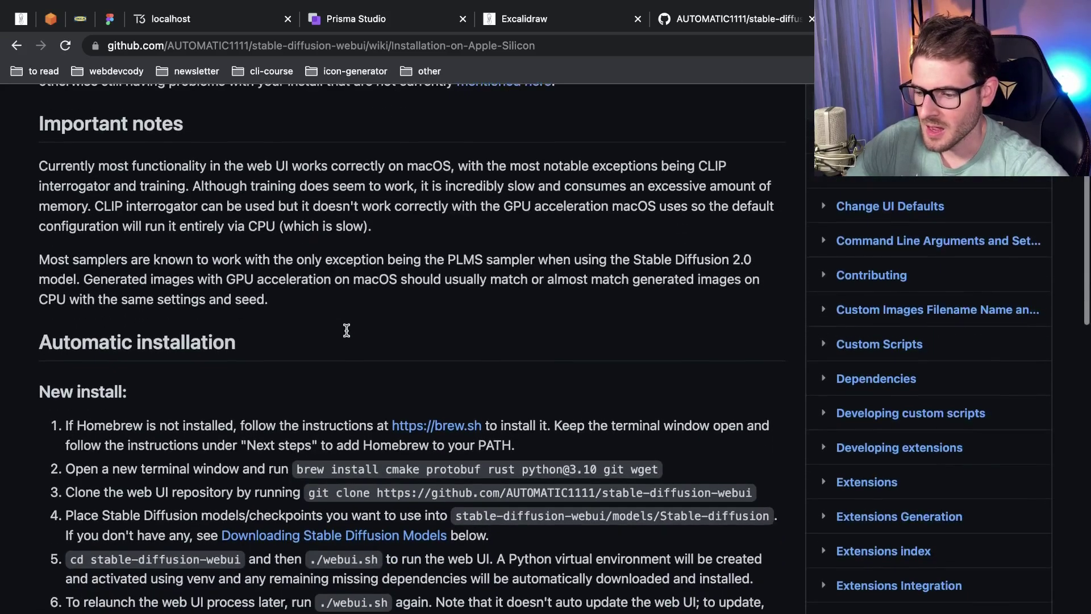
{"action": "scroll", "coordinate": [347, 331], "scroll_direction": "down", "scroll_amount": 3}
{"action": "left_click_drag", "start_coordinate": [296, 365], "coordinate": [668, 373]}
{"action": "scroll", "coordinate": [669, 373], "scroll_direction": "down", "scroll_amount": 6}
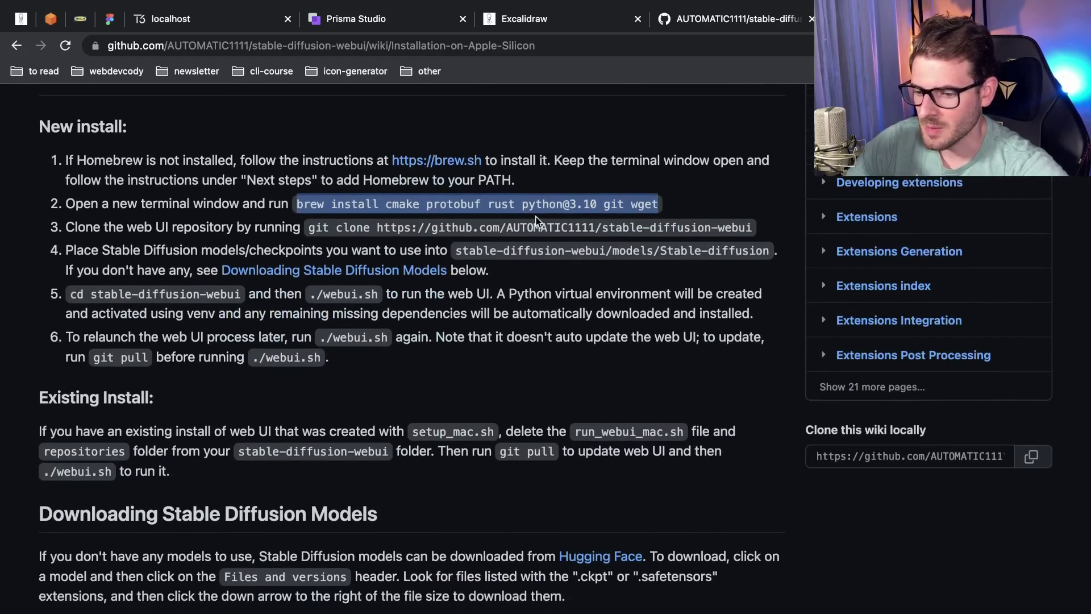
{"action": "scroll", "coordinate": [293, 299], "scroll_direction": "down", "scroll_amount": 1}
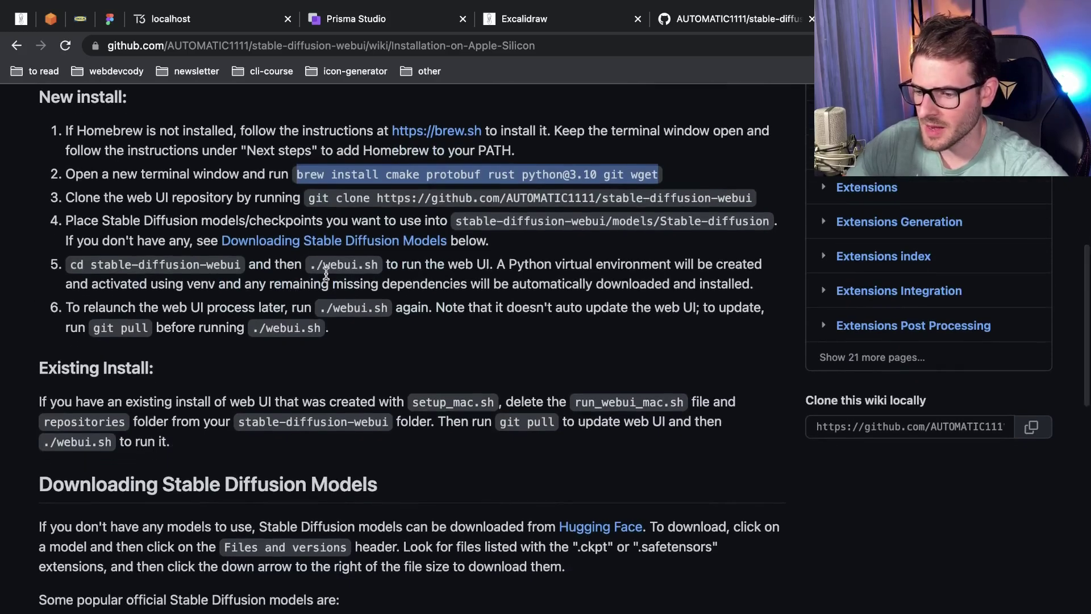
{"action": "left_click_drag", "start_coordinate": [310, 264], "coordinate": [376, 264]}
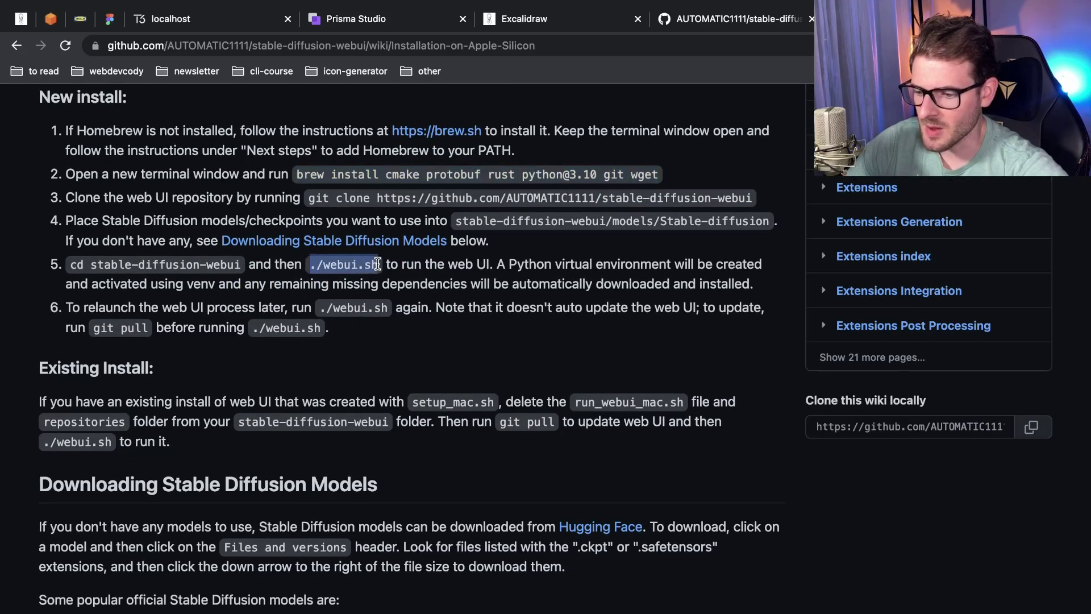
{"action": "left_click", "coordinate": [426, 268]}
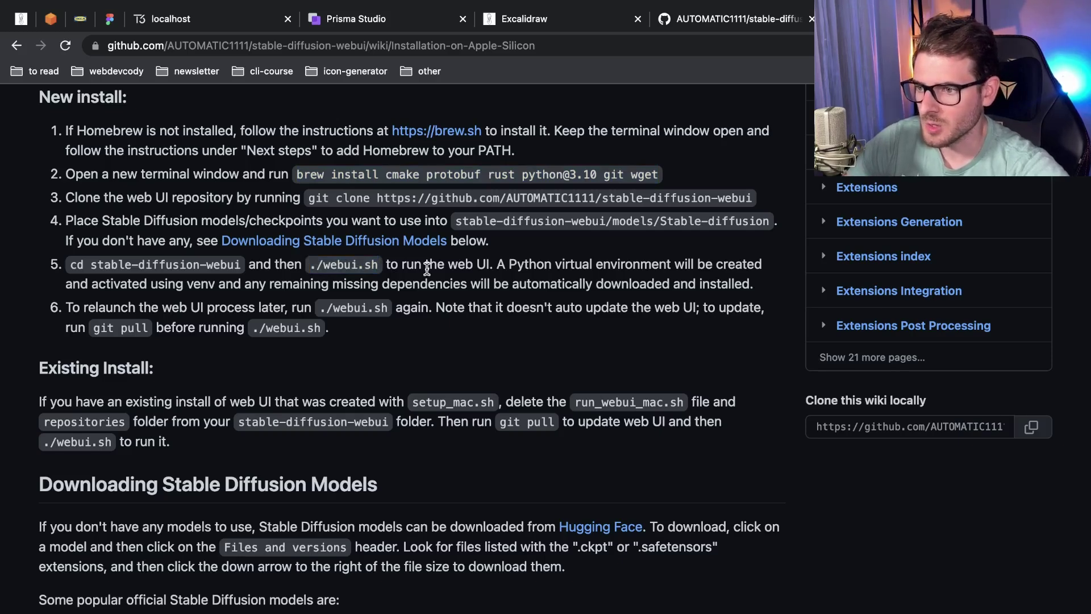
In VS Code, give the terminal the whole window and print the working directory with pwd.
{"action": "key", "text": "super+Tab"}
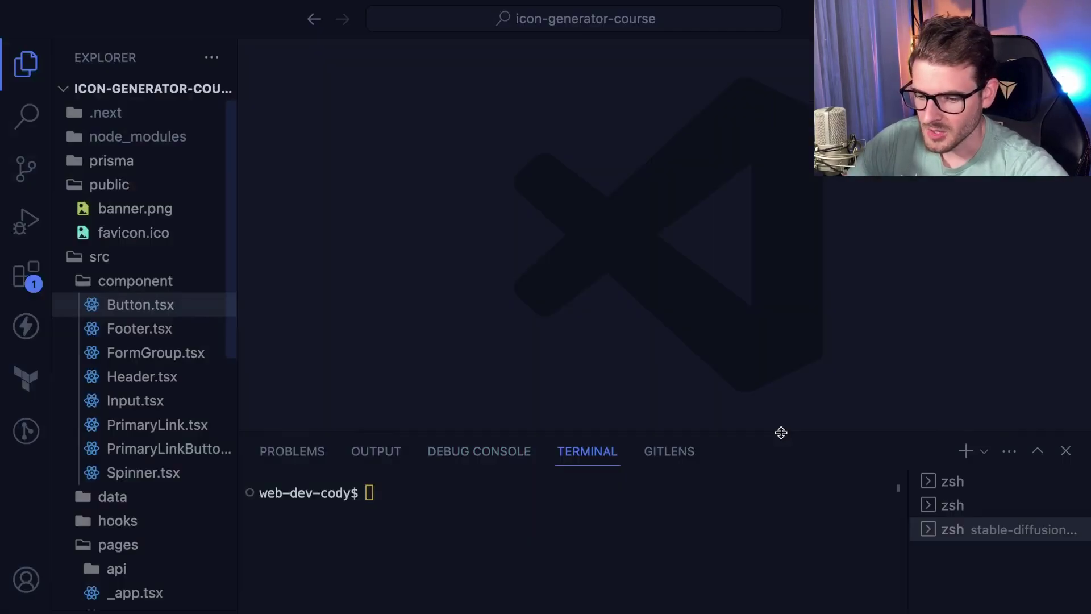
{"action": "key", "text": "super+b"}
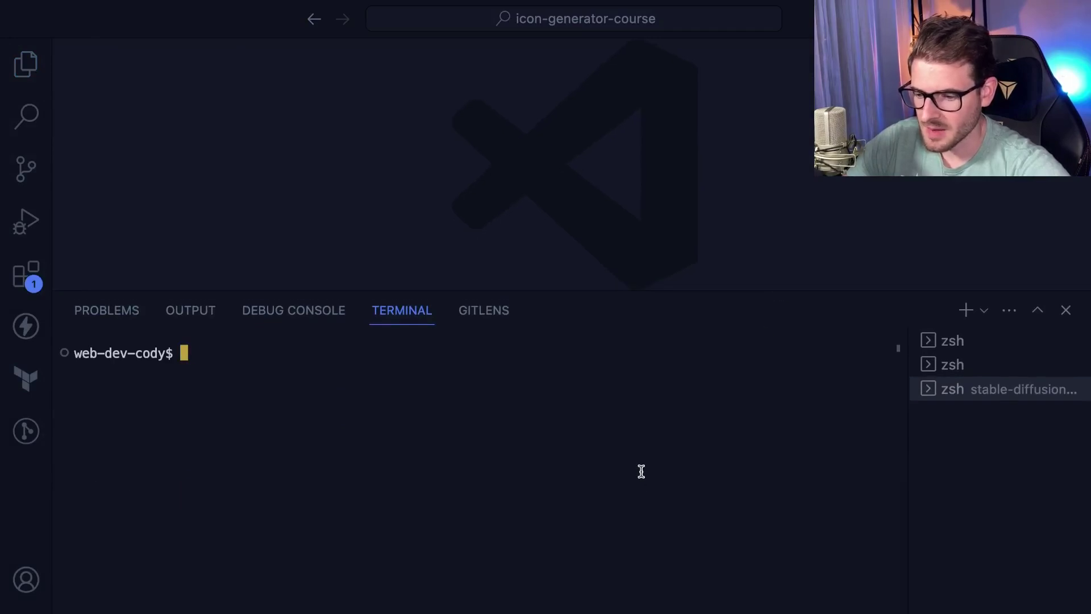
{"action": "type", "text": "pwd"}
{"action": "key", "text": "Return"}
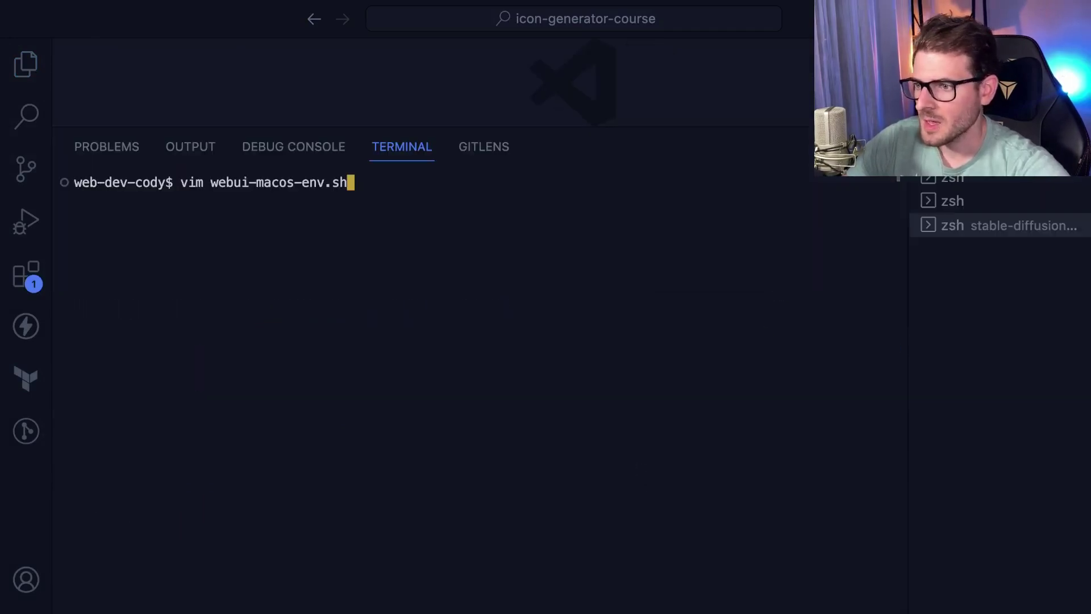
Inspect the COMMANDLINE_ARGS line with --reinstall-torch in webui-macos-env.sh in vim.
{"action": "key", "text": "Return"}
{"action": "key", "text": "j"}
{"action": "key", "text": "j"}
{"action": "key", "text": "j"}
{"action": "key", "text": "j"}
{"action": "key", "text": "j"}
{"action": "key", "text": "j"}
{"action": "key", "text": "j"}
{"action": "key", "text": "j"}
{"action": "key", "text": "j"}
{"action": "key", "text": "j"}
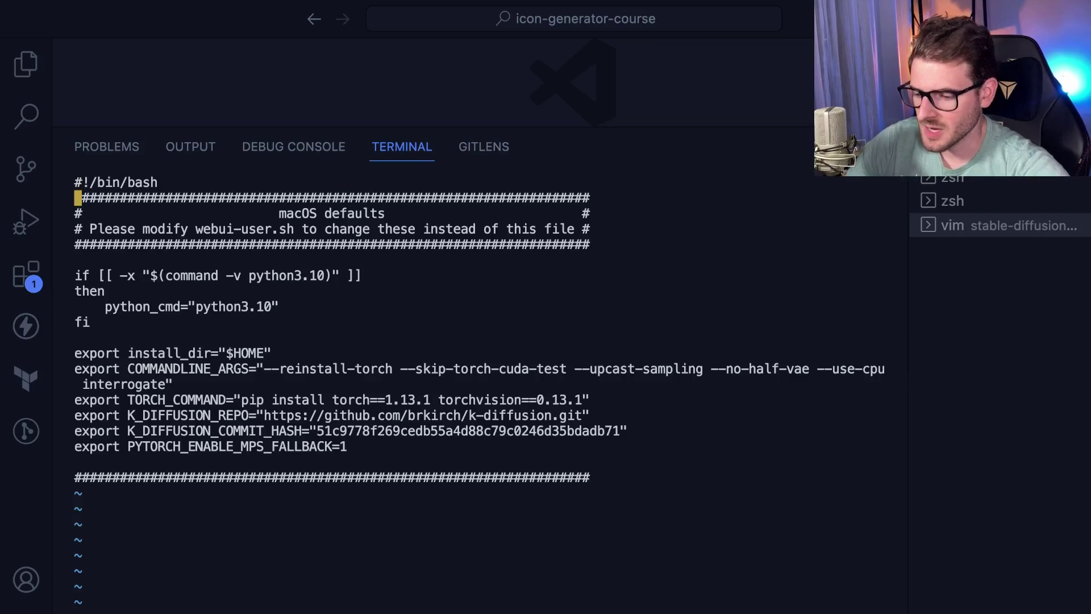
{"action": "key", "text": "j"}
{"action": "key", "text": "j"}
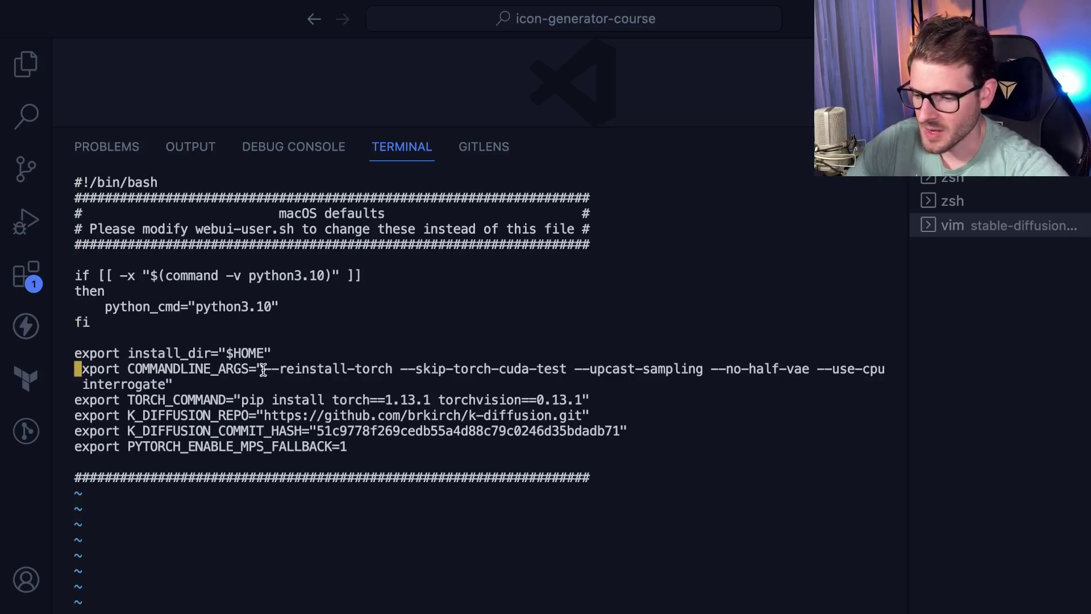
{"action": "left_click_drag", "start_coordinate": [263, 371], "coordinate": [403, 366]}
{"action": "left_click", "coordinate": [500, 367]}
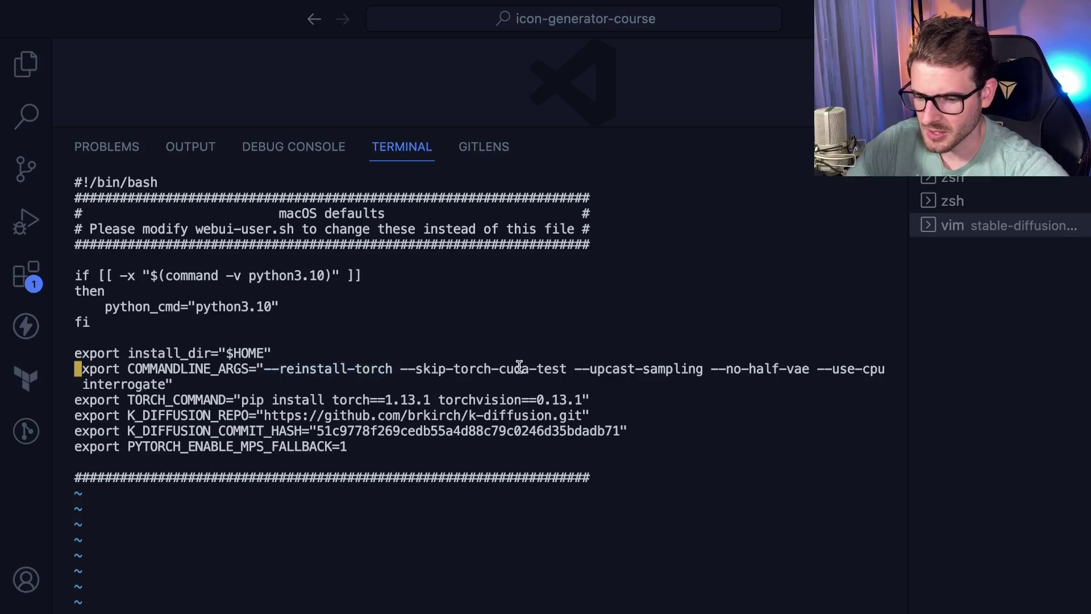
{"action": "key", "text": "k"}
{"action": "key", "text": "j"}
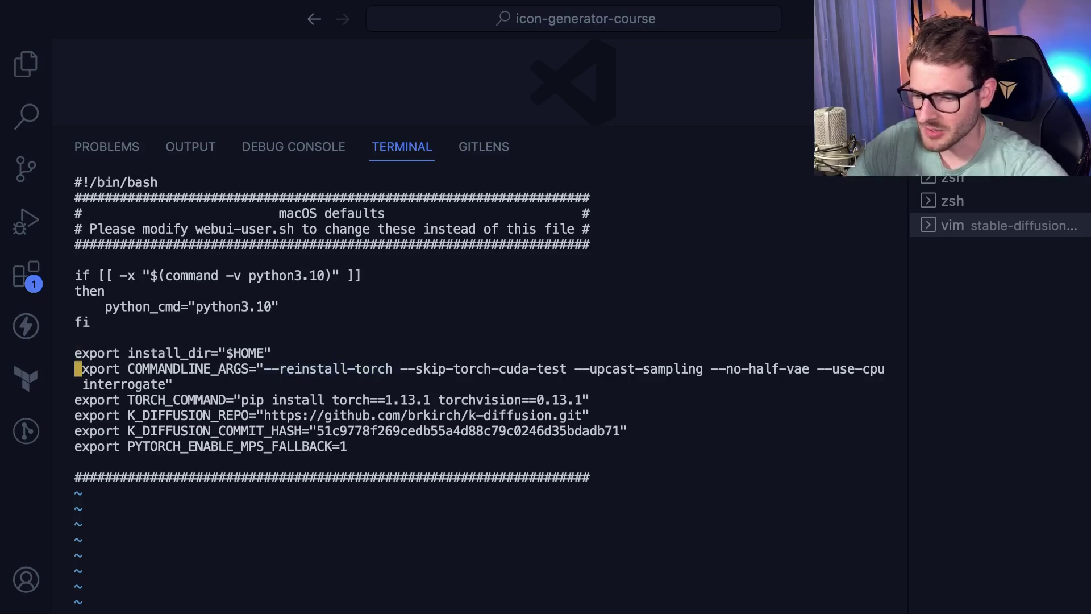
{"action": "left_click", "coordinate": [336, 370]}
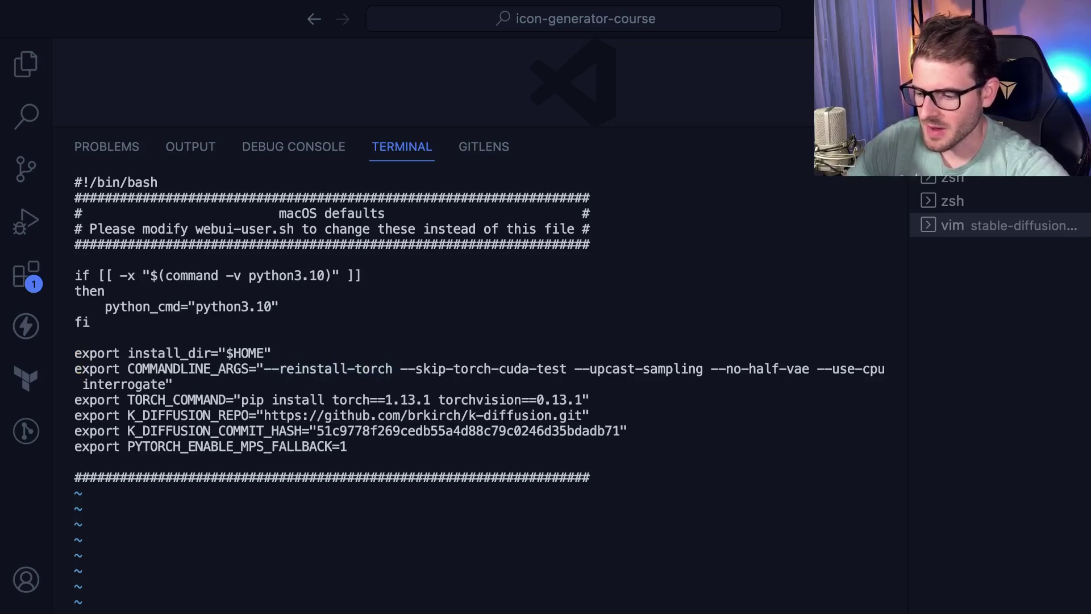
Quit vim with :q and clear the terminal screen.
{"action": "type", "text": ":q"}
{"action": "key", "text": "Return"}
{"action": "key", "text": "super+k"}
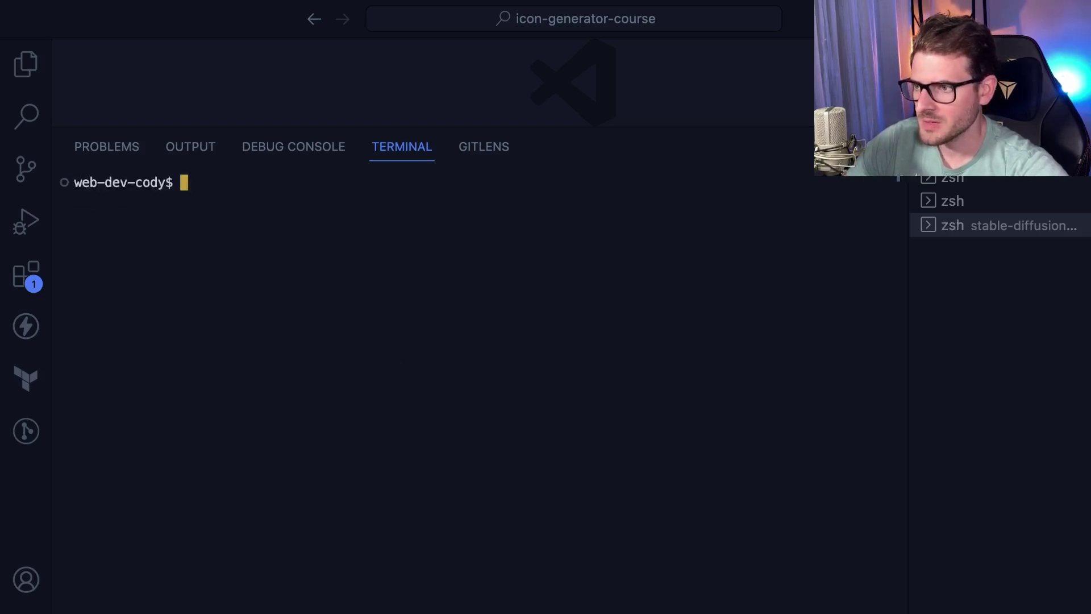
{"action": "type", "text": "./web"}
{"action": "key", "text": "Tab"}
{"action": "key", "text": "Return"}
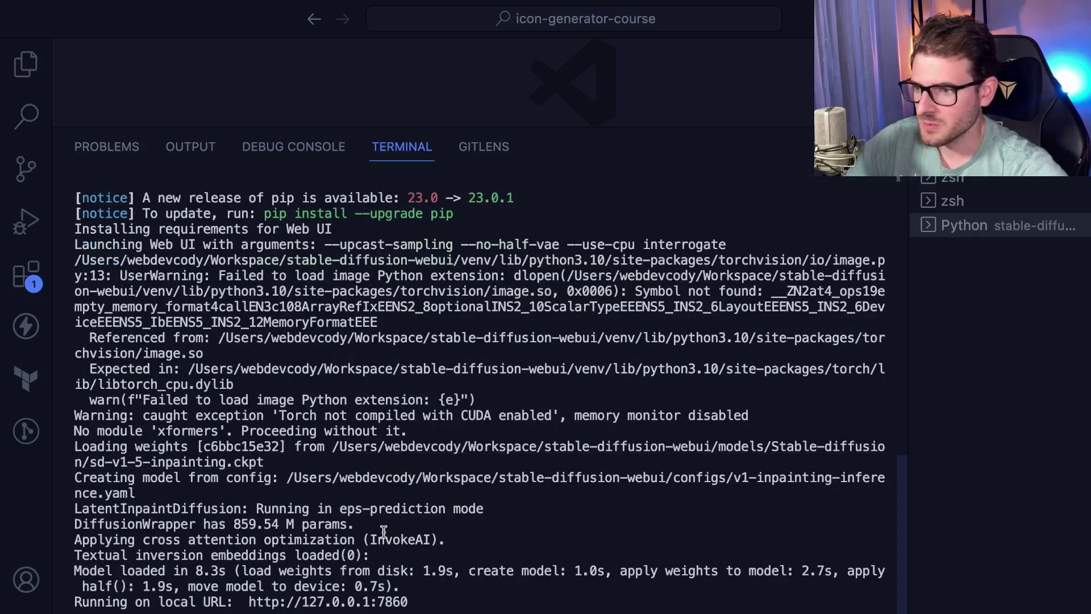
{"action": "left_click", "coordinate": [346, 602], "text": "super"}
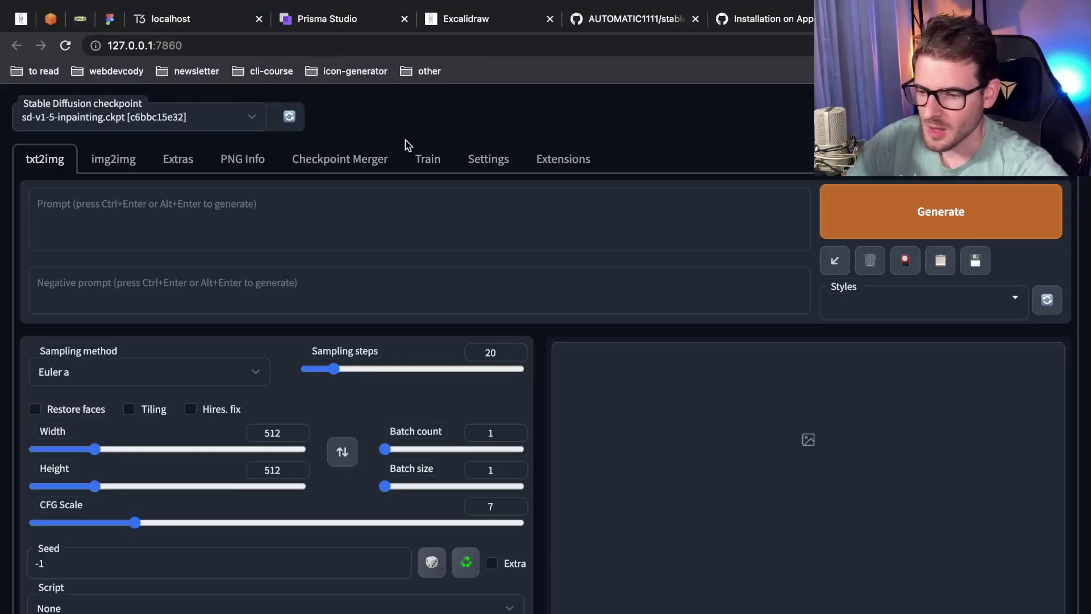
{"action": "left_click", "coordinate": [244, 123]}
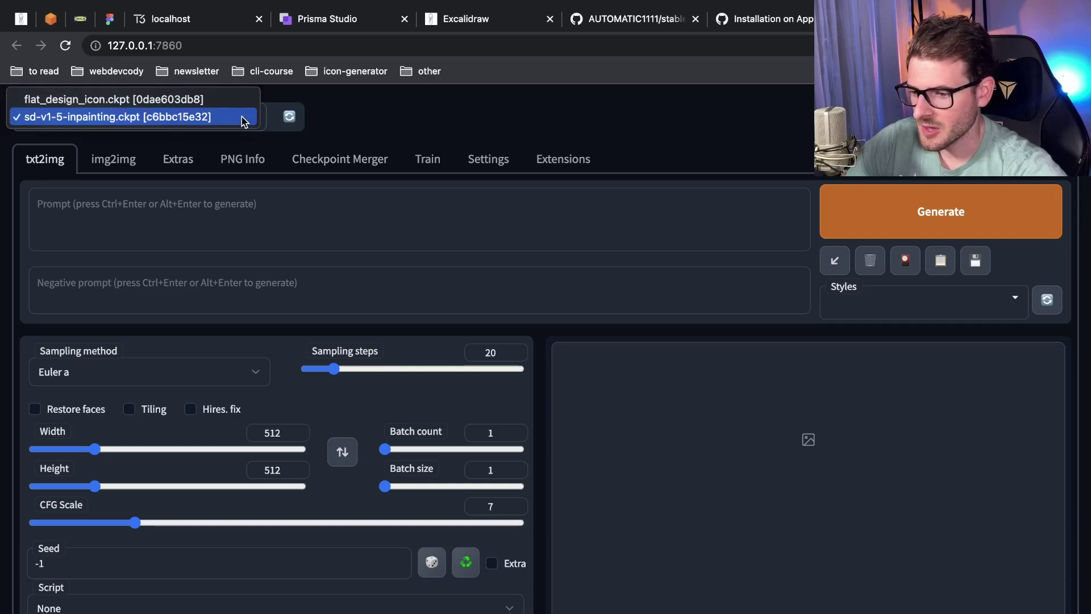
{"action": "left_click", "coordinate": [182, 120]}
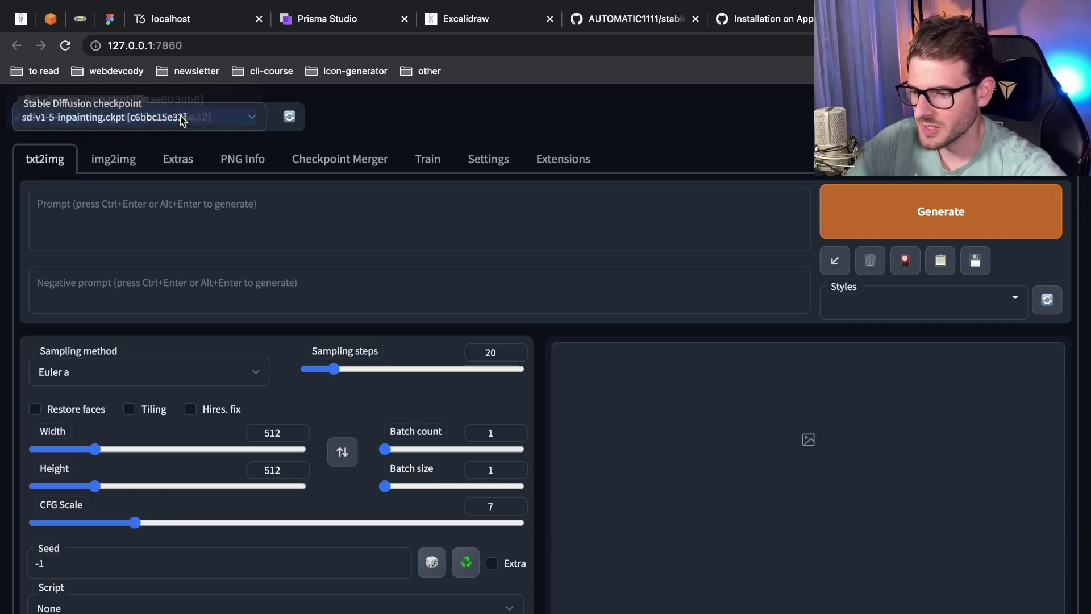
On the Apple Silicon wiki, highlight the list of popular official models.
{"action": "left_click", "coordinate": [657, 25]}
{"action": "left_click", "coordinate": [750, 20]}
{"action": "scroll", "coordinate": [354, 474], "scroll_direction": "down", "scroll_amount": 4}
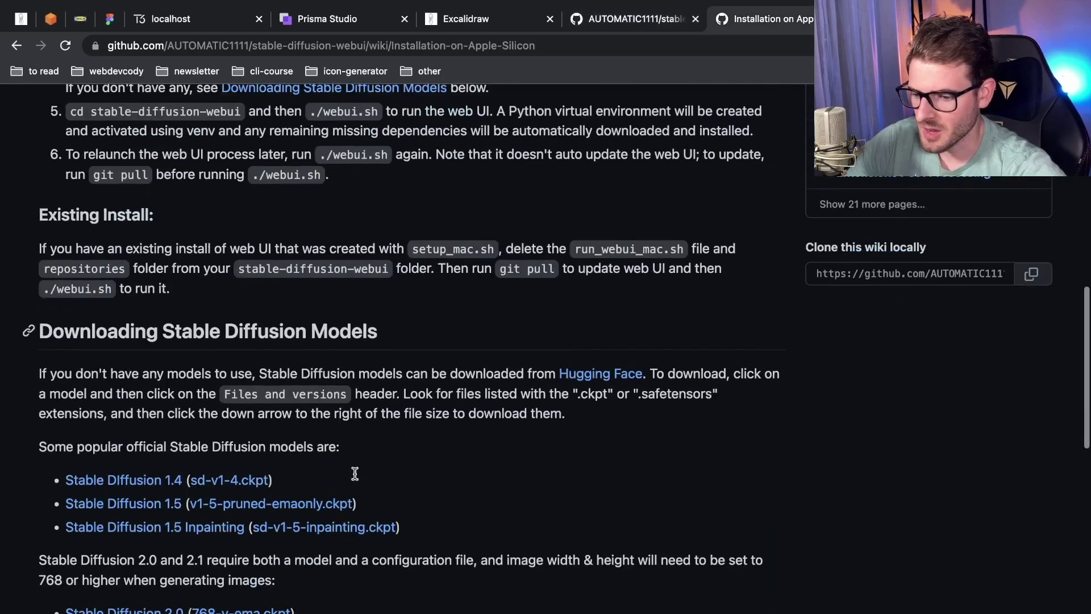
{"action": "scroll", "coordinate": [355, 474], "scroll_direction": "down", "scroll_amount": 5}
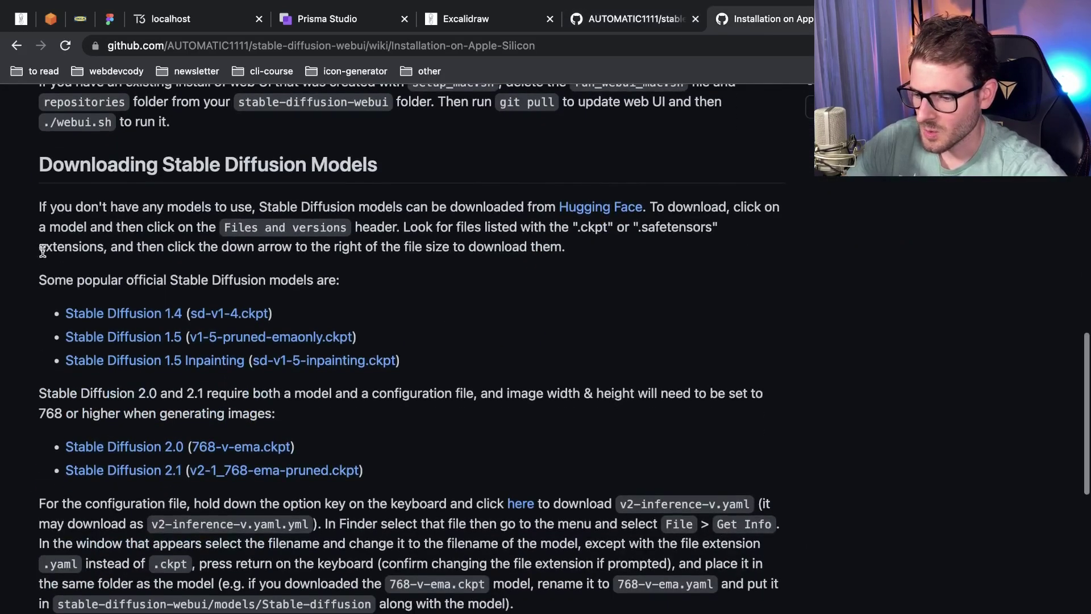
{"action": "left_click_drag", "start_coordinate": [36, 280], "coordinate": [503, 359]}
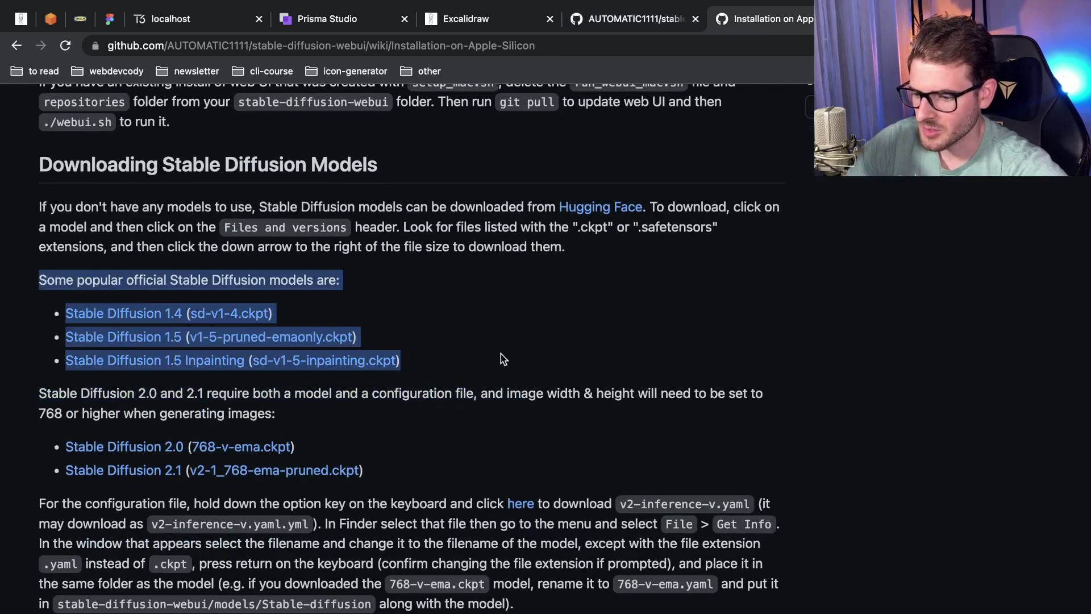
{"action": "left_click", "coordinate": [503, 359]}
{"action": "left_click_drag", "start_coordinate": [38, 280], "coordinate": [301, 280]}
{"action": "left_click", "coordinate": [247, 323]}
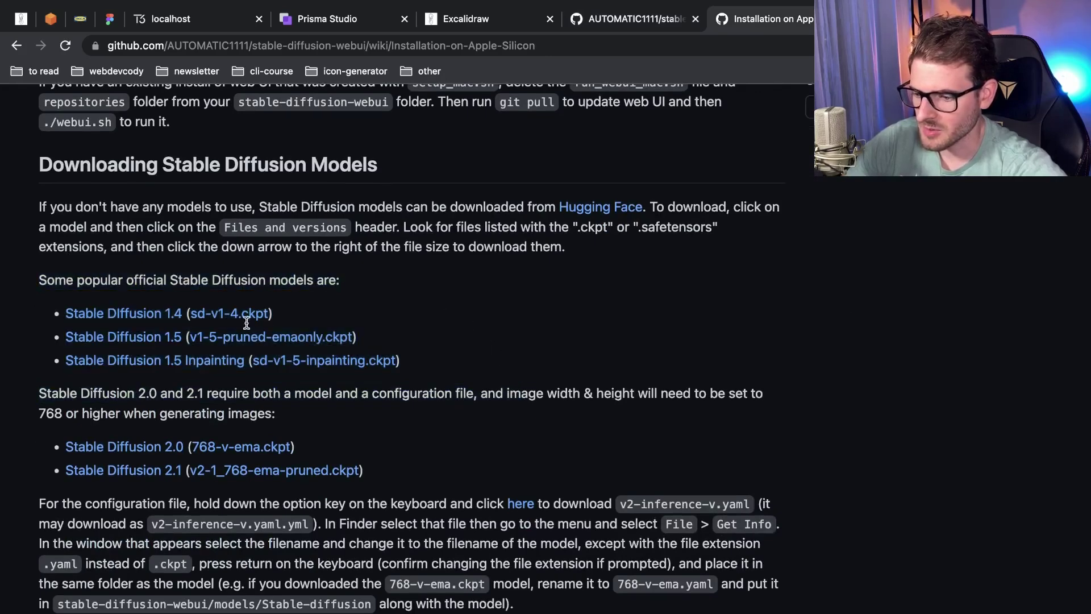
Screenshot the models list and view the Stable Diffusion 1.5 Inpainting repository's files.
{"action": "key", "text": "super+shift+4"}
{"action": "left_click_drag", "start_coordinate": [427, 322], "coordinate": [33, 386]}
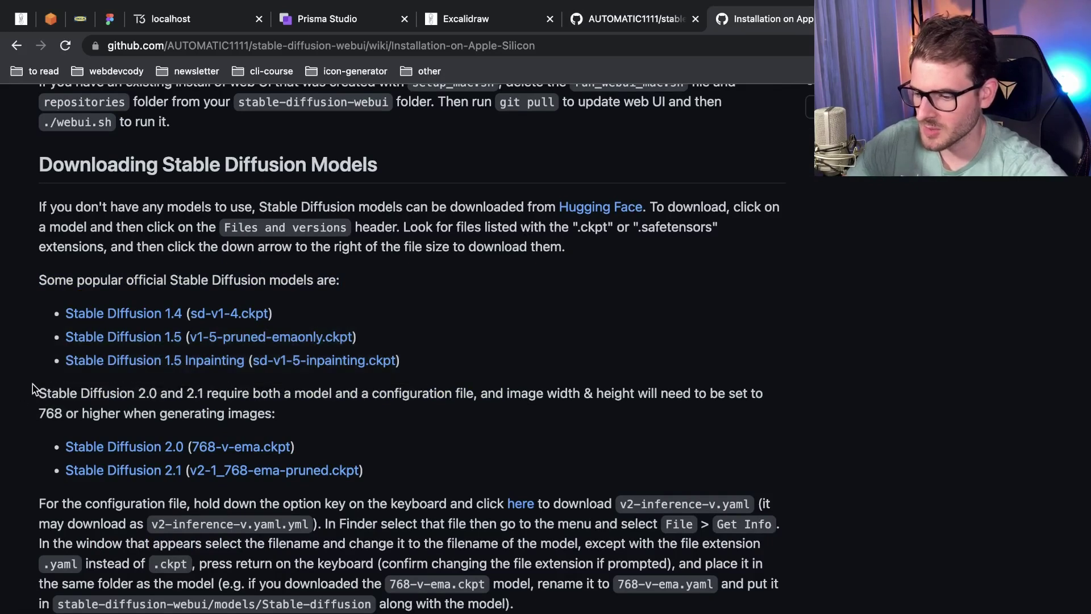
{"action": "left_click", "coordinate": [171, 366]}
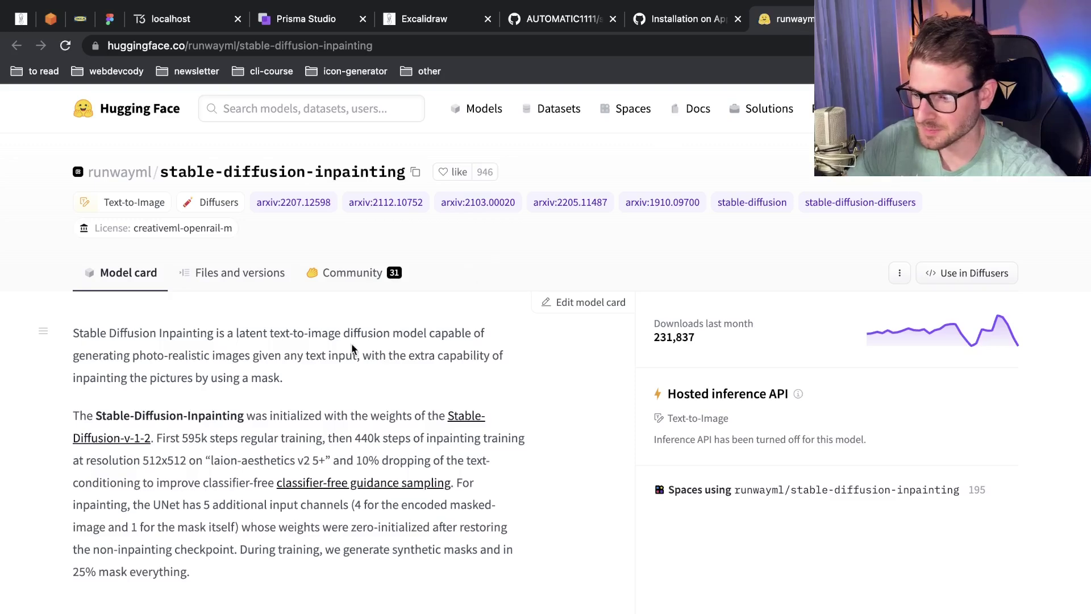
{"action": "left_click", "coordinate": [218, 275]}
{"action": "scroll", "coordinate": [215, 409], "scroll_direction": "down", "scroll_amount": 3}
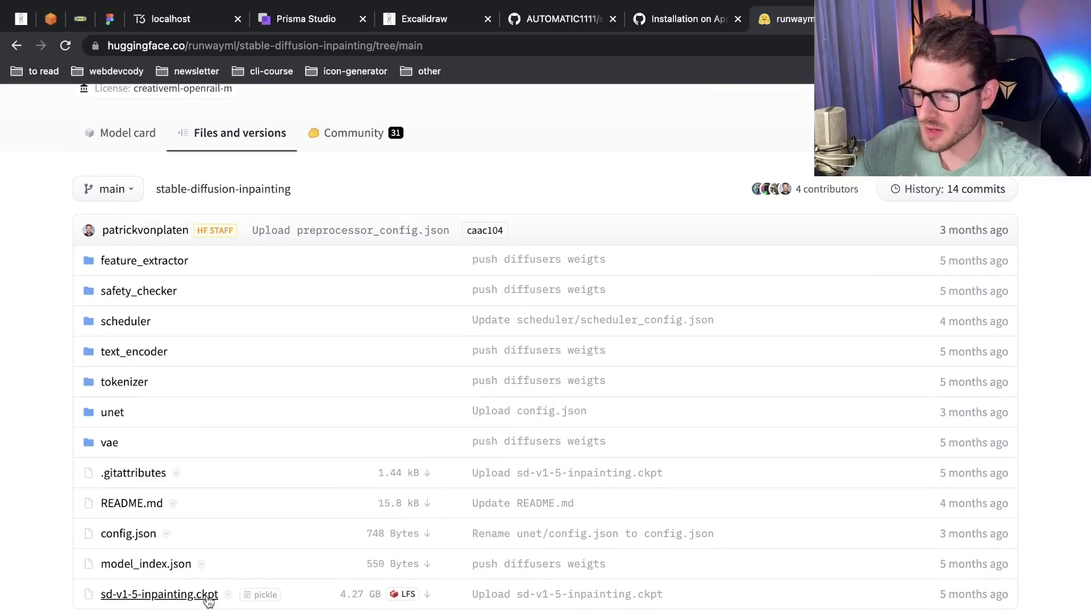
Search the wiki for 'models', select the models folder path, then return to the web UI.
{"action": "left_click", "coordinate": [717, 20]}
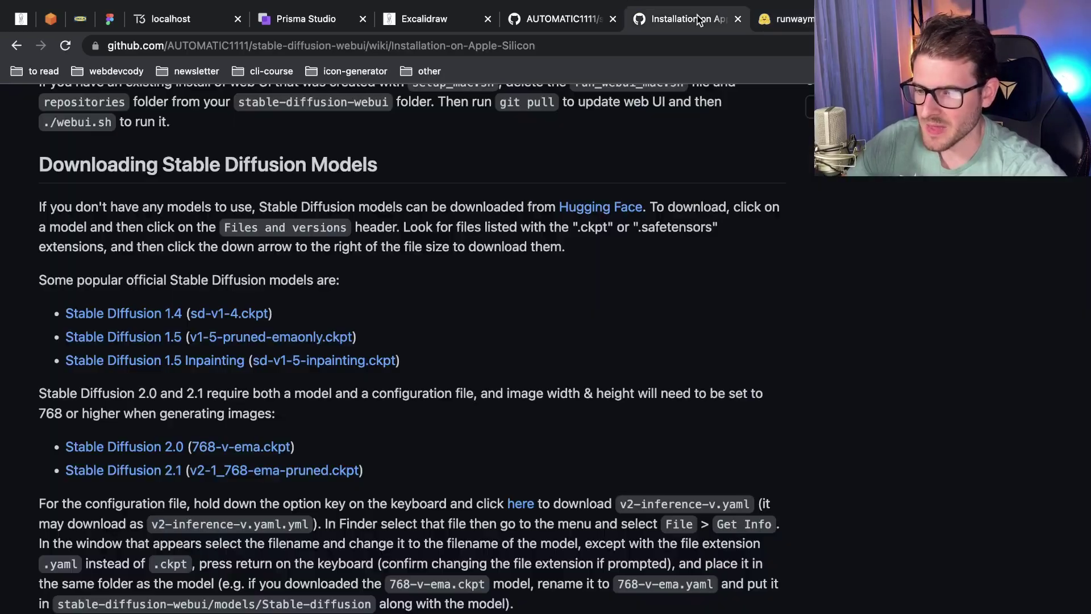
{"action": "scroll", "coordinate": [410, 374], "scroll_direction": "up", "scroll_amount": 5}
{"action": "scroll", "coordinate": [410, 373], "scroll_direction": "up", "scroll_amount": 6}
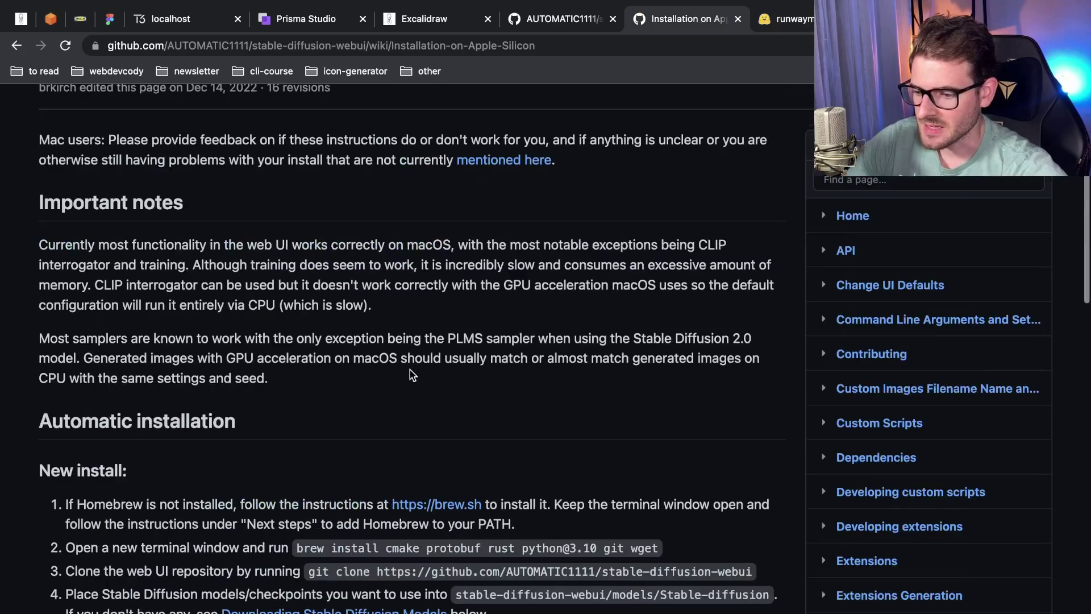
{"action": "key", "text": "super+f"}
{"action": "type", "text": "models"}
{"action": "scroll", "coordinate": [413, 375], "scroll_direction": "down", "scroll_amount": 3}
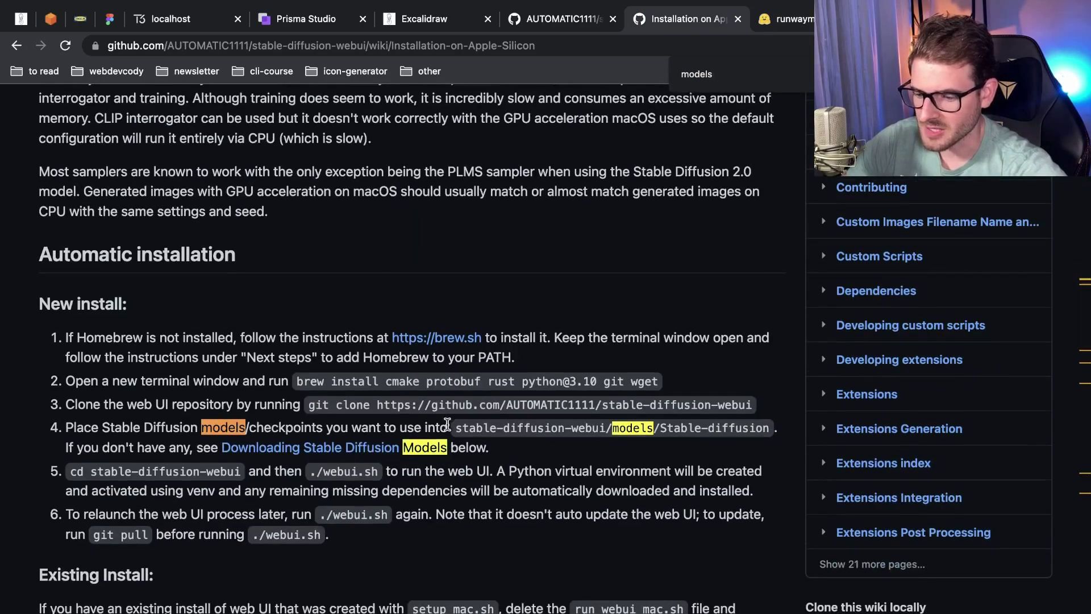
{"action": "left_click_drag", "start_coordinate": [456, 427], "coordinate": [752, 428]}
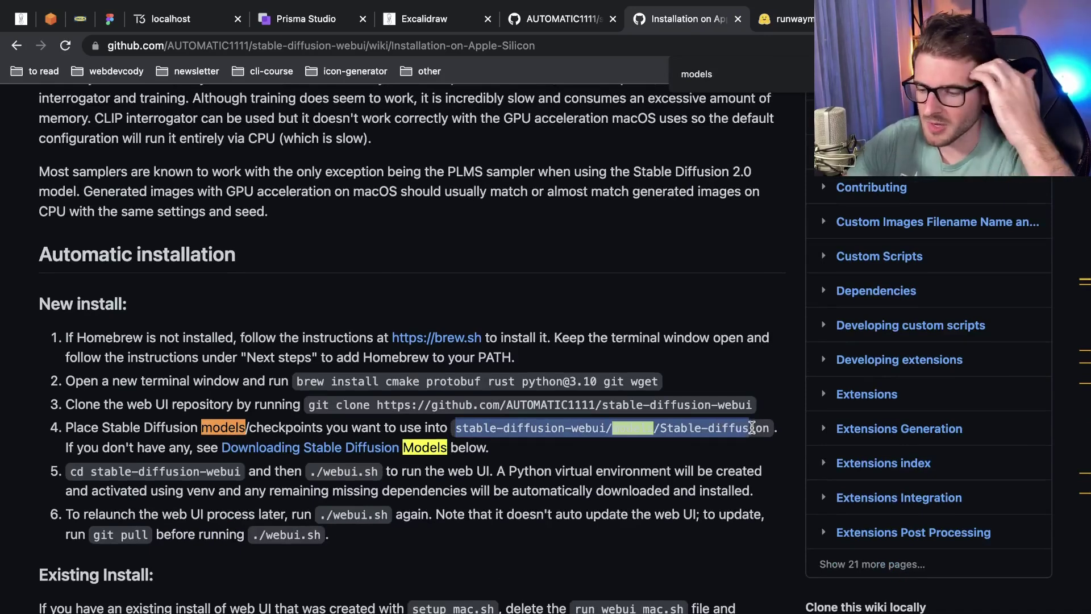
{"action": "left_click", "coordinate": [796, 283]}
{"action": "key", "text": "Escape"}
{"action": "key", "text": "ctrl+Tab"}
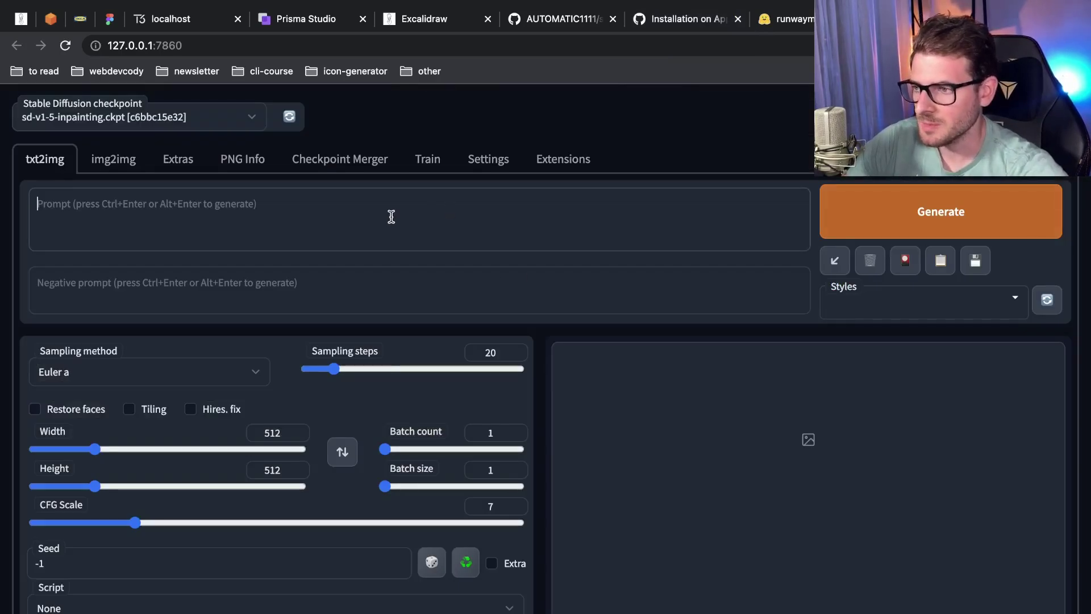
Keep sd-v1-5-inpainting.ckpt as the checkpoint and switch to the img2img tab.
{"action": "left_click", "coordinate": [254, 121]}
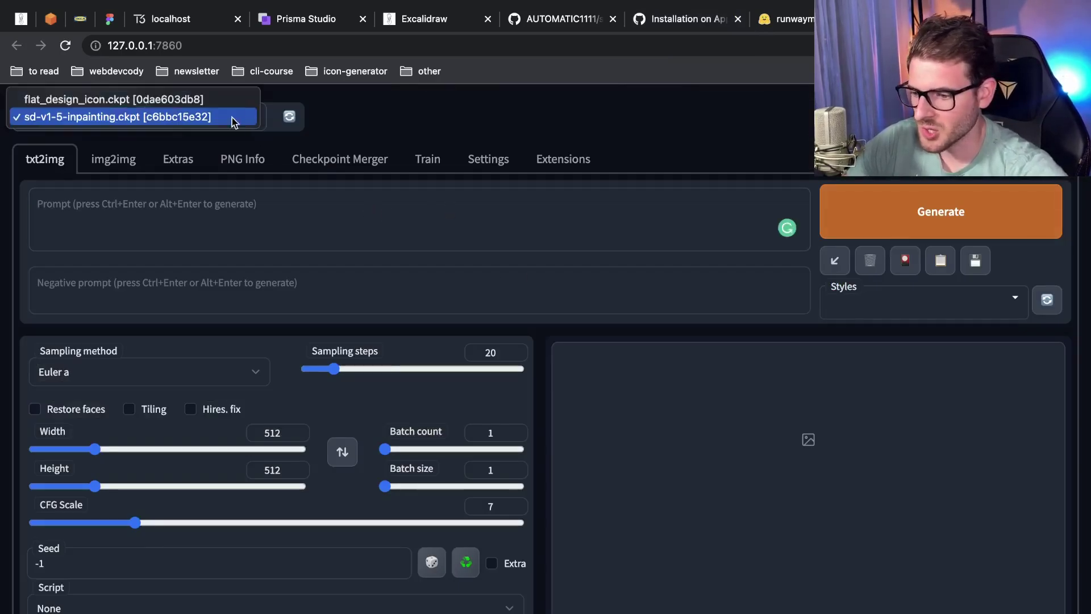
{"action": "left_click", "coordinate": [153, 119]}
{"action": "left_click", "coordinate": [259, 218]}
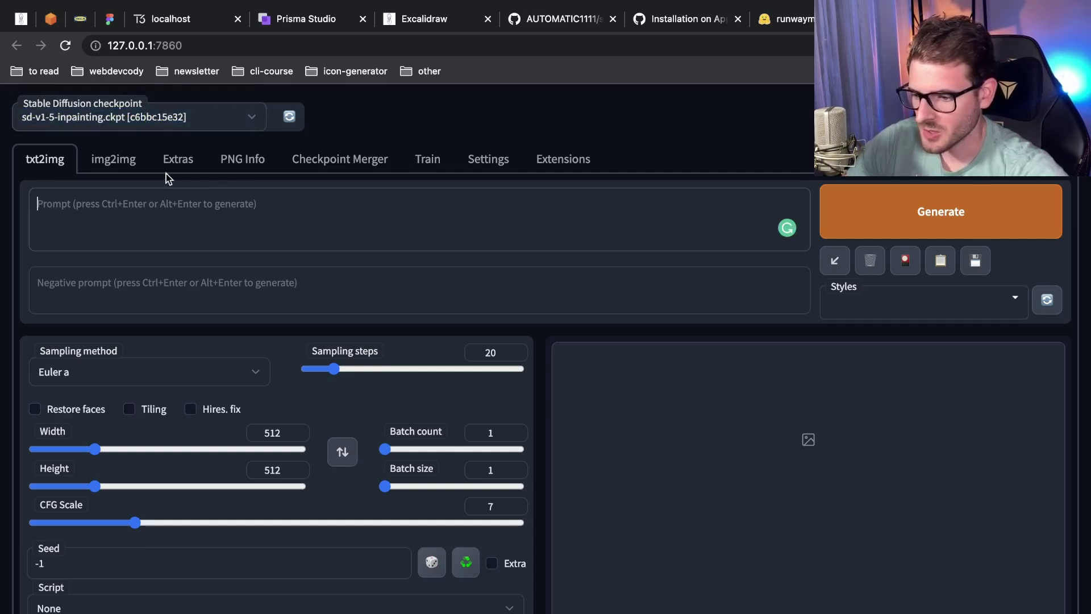
{"action": "left_click", "coordinate": [103, 161]}
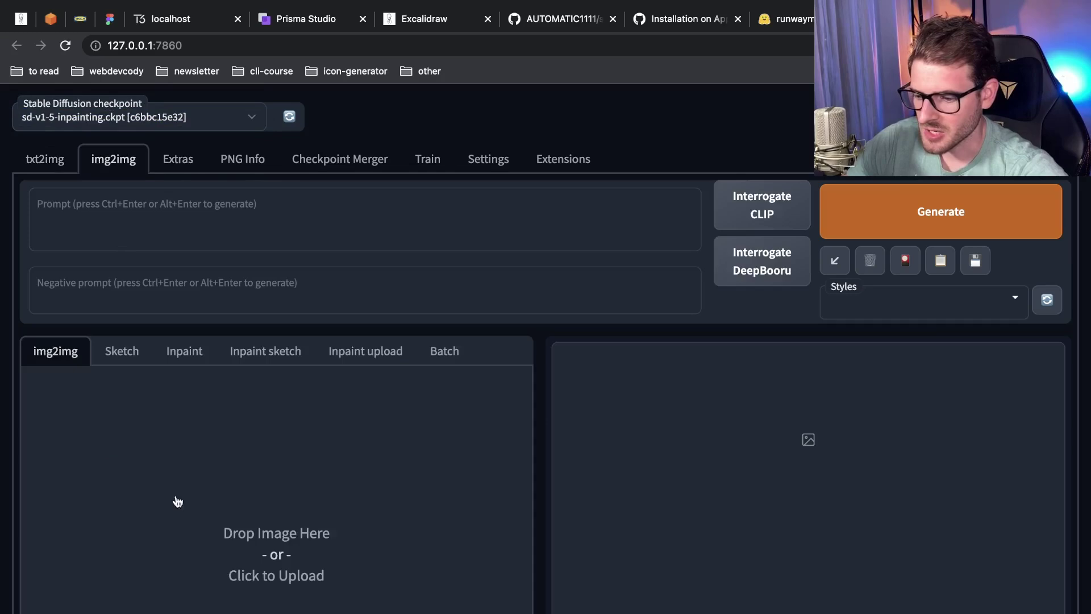
{"action": "scroll", "coordinate": [237, 519], "scroll_direction": "down", "scroll_amount": 3}
{"action": "left_click", "coordinate": [275, 410]}
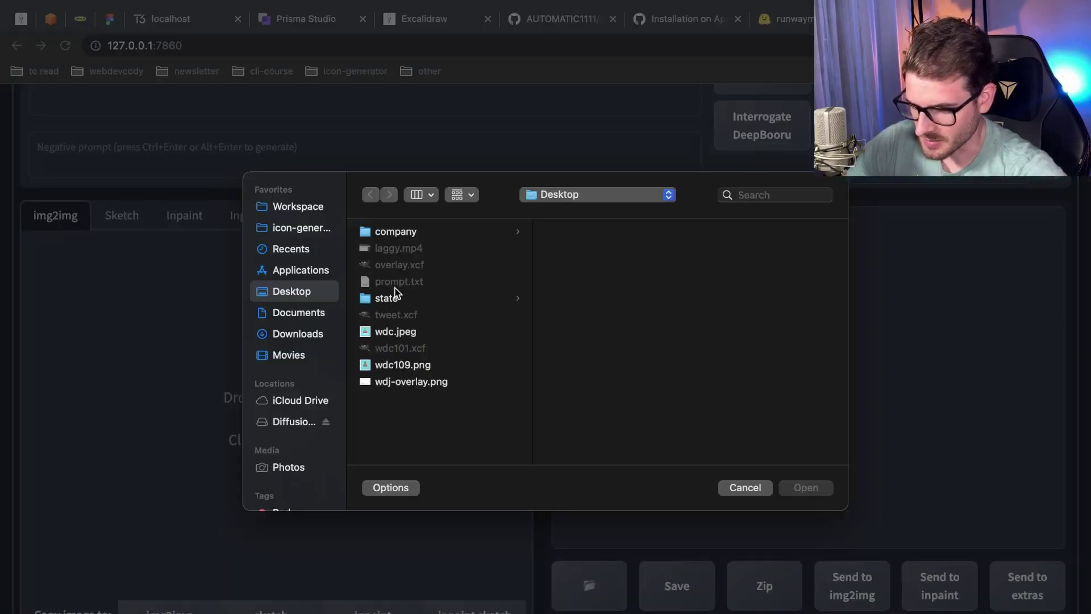
Open a GitHub profile in a new tab and screenshot its avatar portrait photo.
{"action": "key", "text": "super+t"}
{"action": "type", "text": "github.com/cody"}
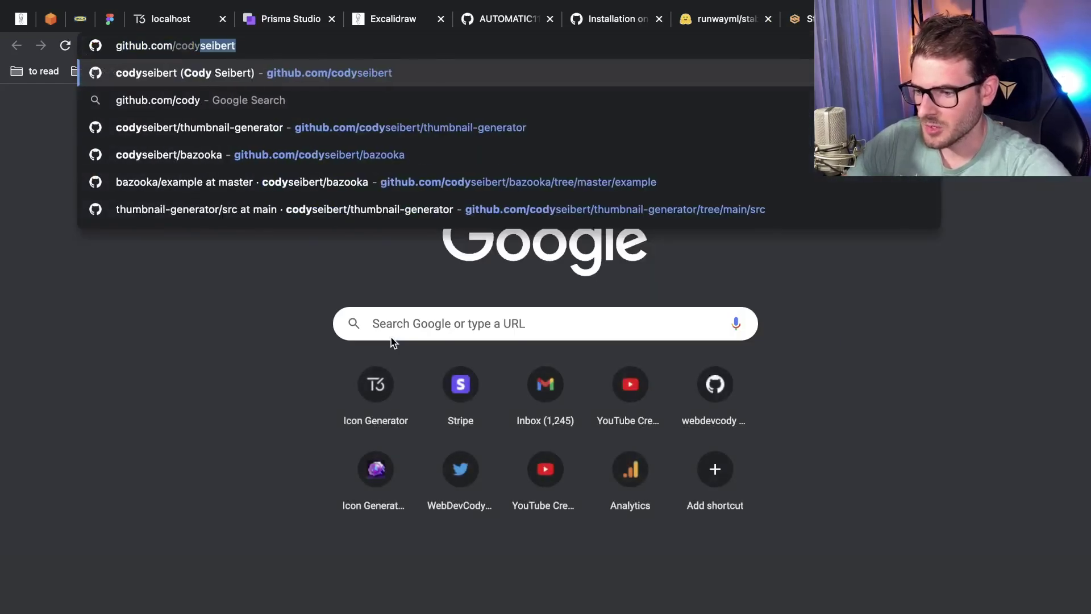
{"action": "key", "text": "Return"}
{"action": "key", "text": "super+shift+4"}
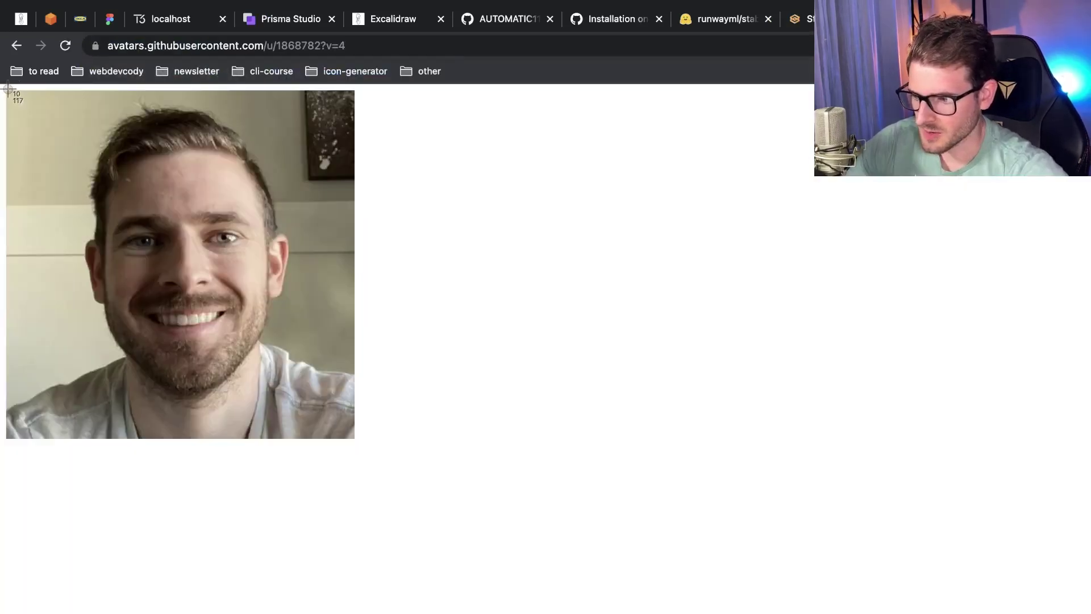
{"action": "left_click_drag", "start_coordinate": [10, 90], "coordinate": [361, 442]}
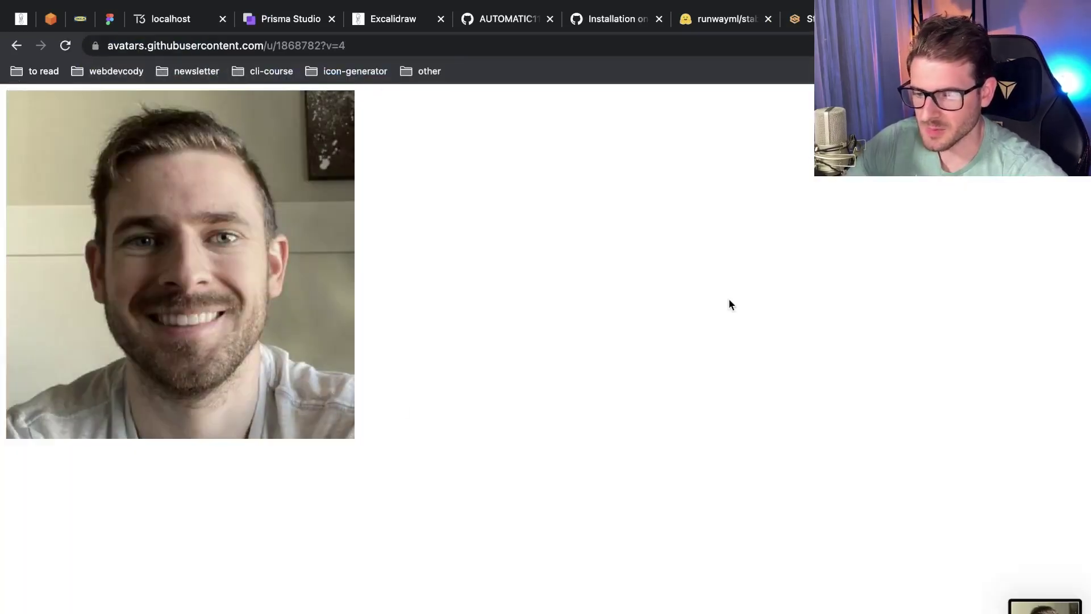
Close the avatar tab and upload the portrait screenshot from the Desktop into img2img.
{"action": "key", "text": "super+w"}
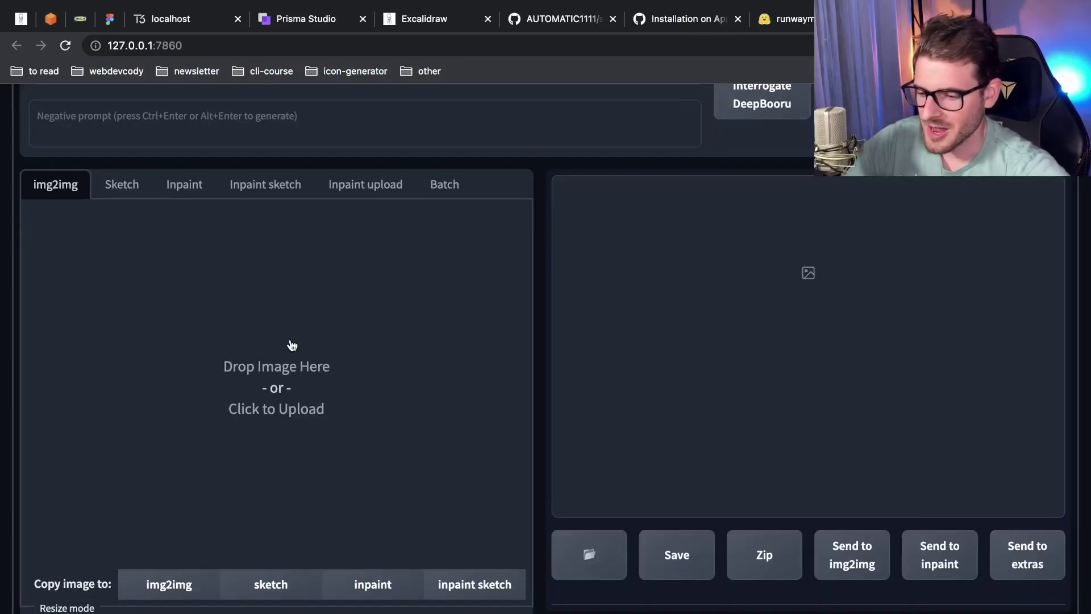
{"action": "left_click", "coordinate": [297, 345]}
{"action": "double_click", "coordinate": [382, 299]}
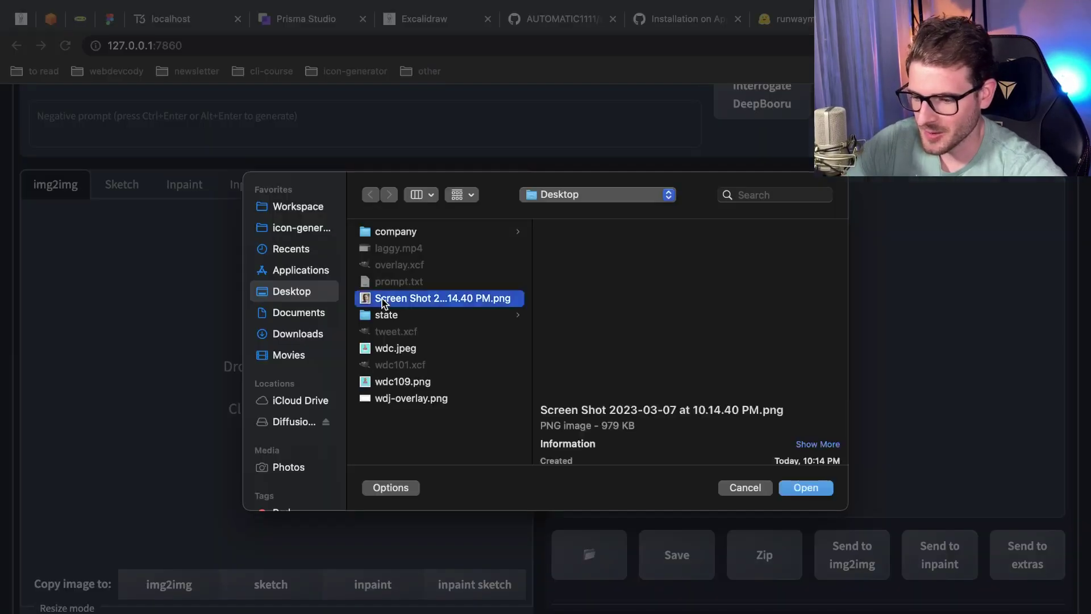
{"action": "scroll", "coordinate": [220, 188], "scroll_direction": "up", "scroll_amount": 5}
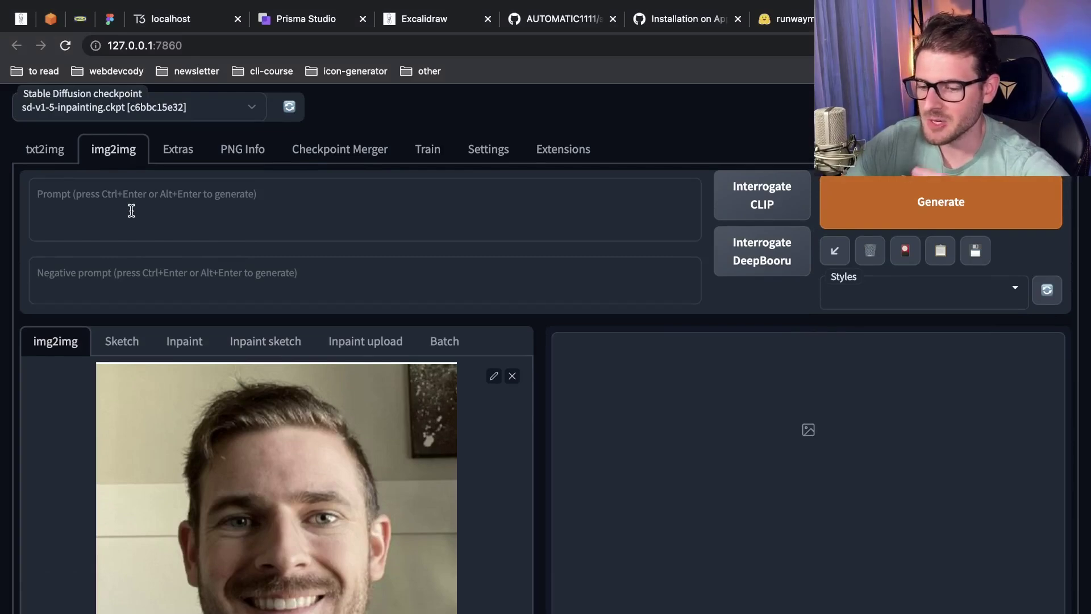
{"action": "scroll", "coordinate": [224, 477], "scroll_direction": "down", "scroll_amount": 2}
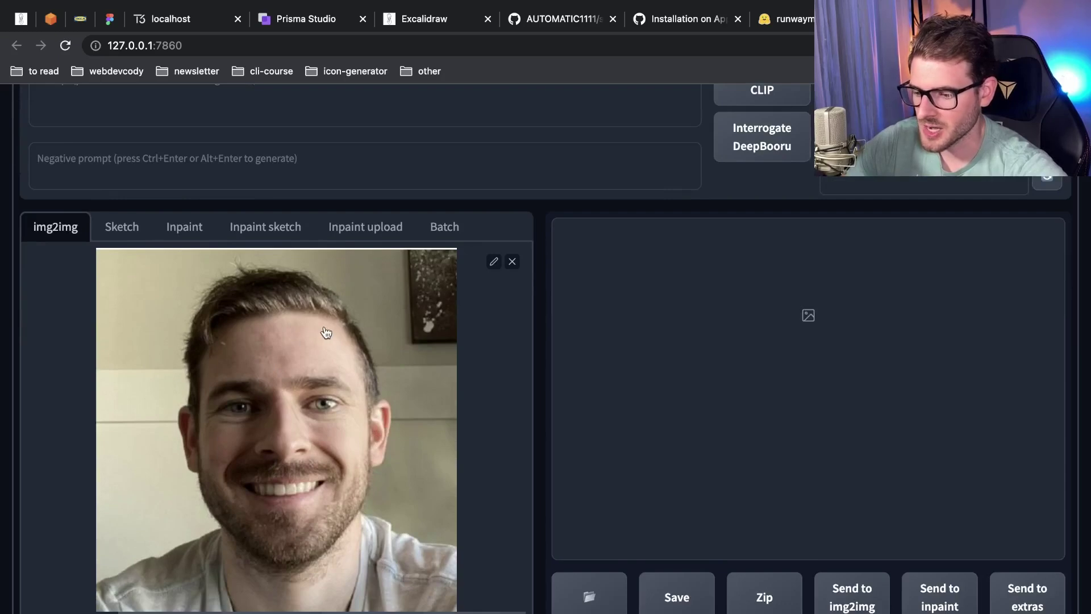
{"action": "scroll", "coordinate": [307, 487], "scroll_direction": "down", "scroll_amount": 4}
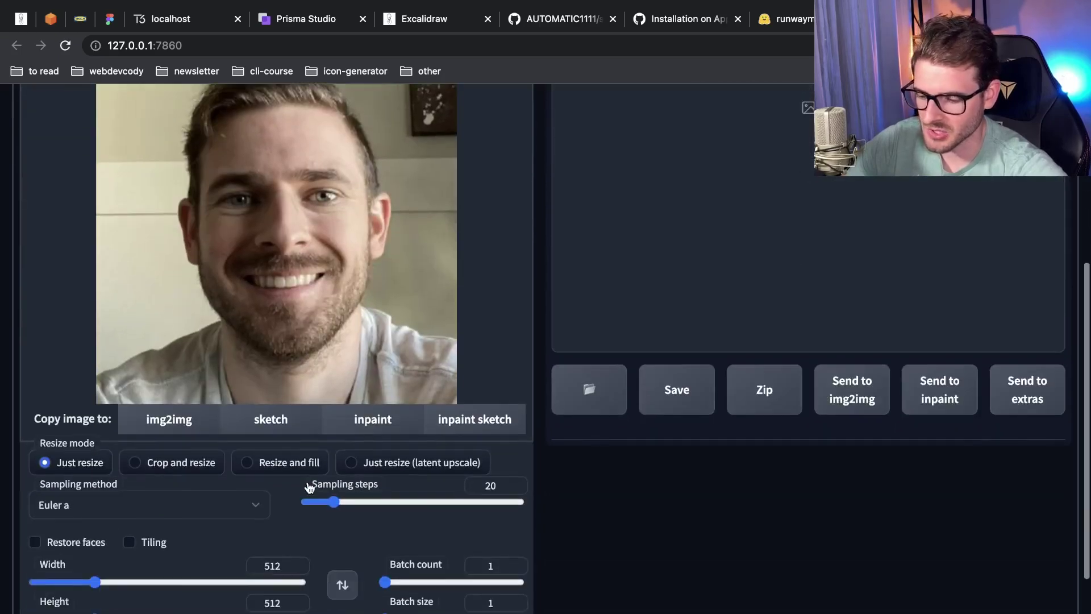
{"action": "scroll", "coordinate": [309, 487], "scroll_direction": "down", "scroll_amount": 1}
{"action": "scroll", "coordinate": [309, 487], "scroll_direction": "up", "scroll_amount": 7}
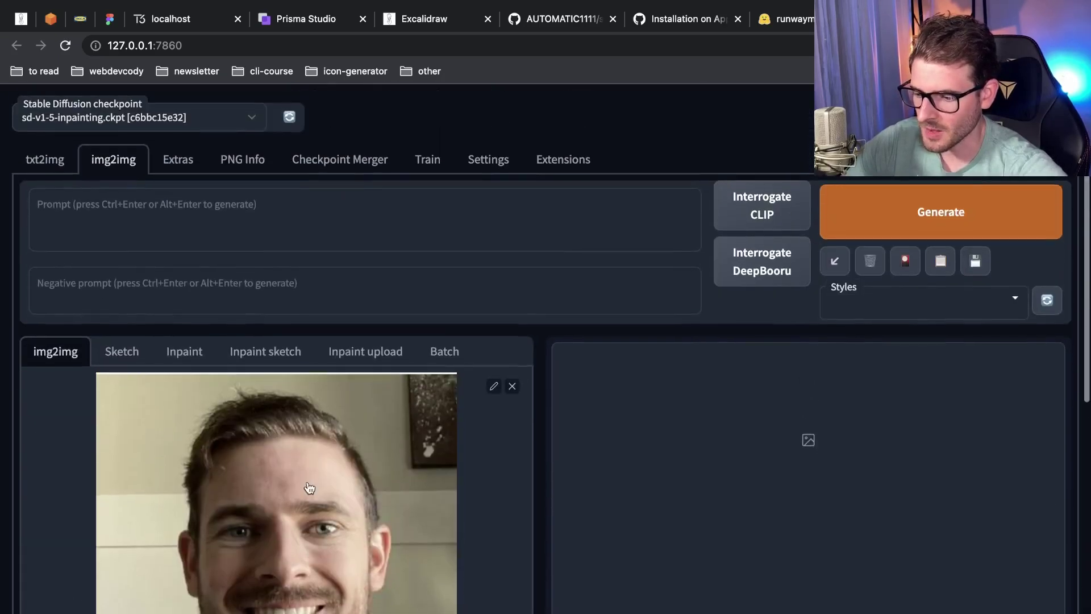
{"action": "scroll", "coordinate": [309, 487], "scroll_direction": "down", "scroll_amount": 2}
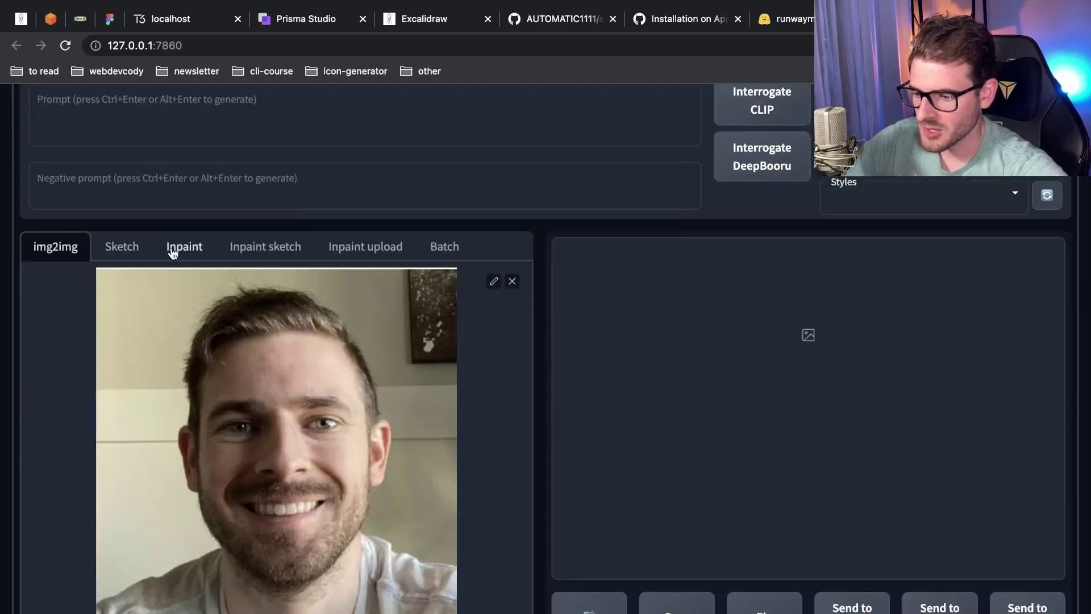
Load the portrait screenshot into the Inpaint tab.
{"action": "left_click", "coordinate": [180, 255]}
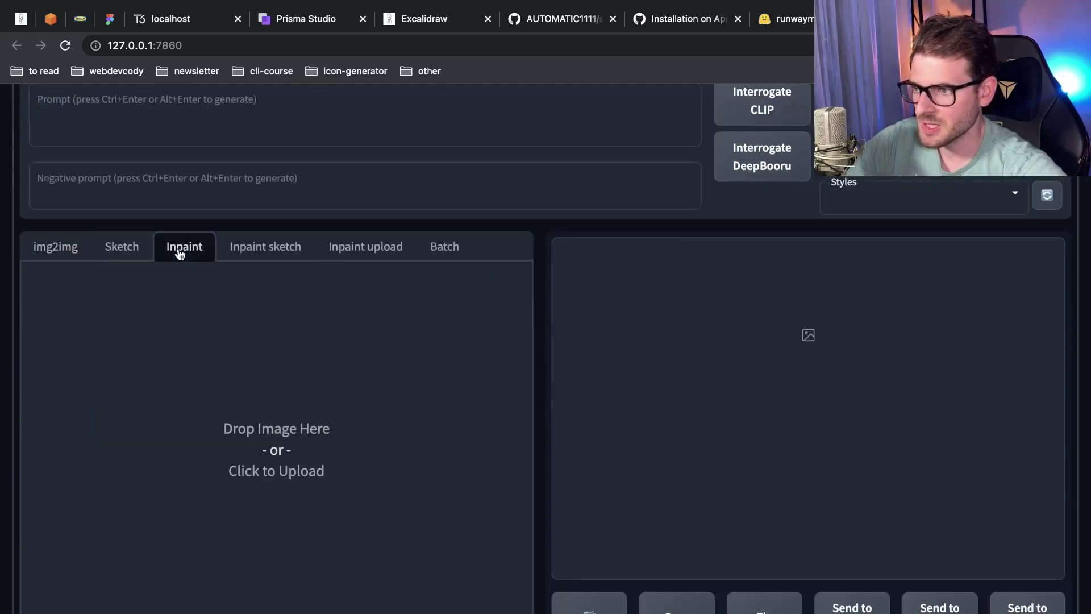
{"action": "left_click", "coordinate": [206, 339]}
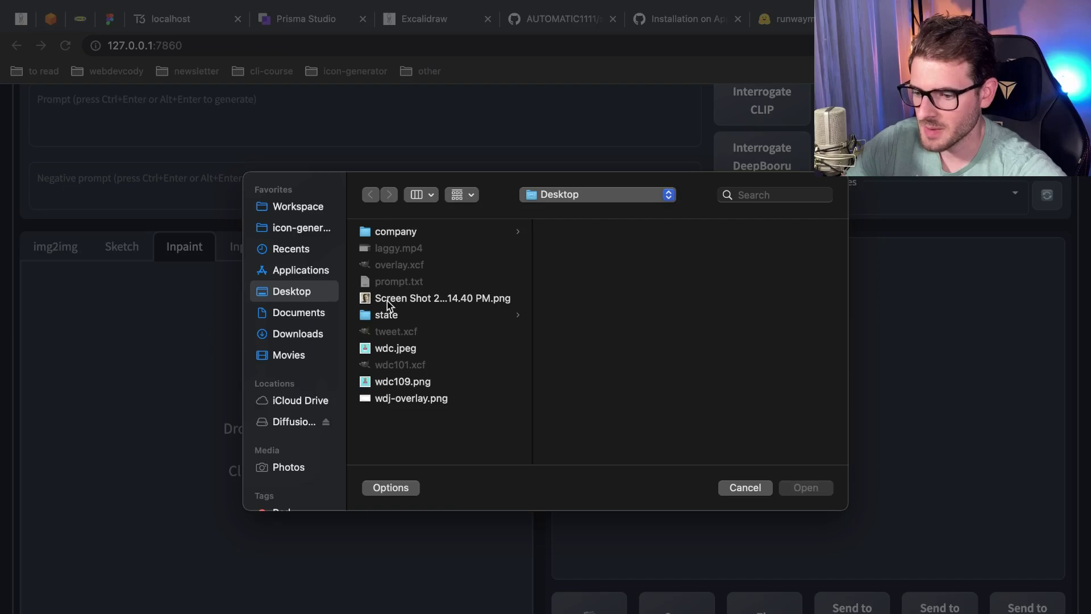
{"action": "double_click", "coordinate": [391, 302]}
{"action": "scroll", "coordinate": [317, 370], "scroll_direction": "down", "scroll_amount": 3}
{"action": "scroll", "coordinate": [318, 341], "scroll_direction": "up", "scroll_amount": 1}
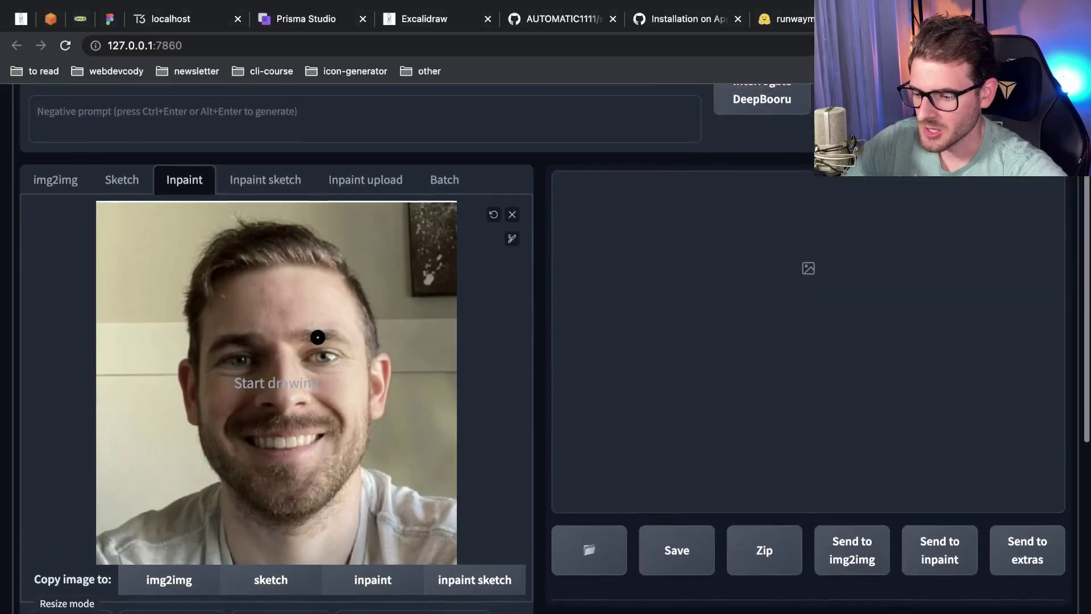
{"action": "scroll", "coordinate": [317, 337], "scroll_direction": "up", "scroll_amount": 1}
Enlarge the brush and paint a mask over the picture frame on the upper-right wall.
{"action": "left_click", "coordinate": [512, 244]}
{"action": "left_click_drag", "start_coordinate": [483, 252], "coordinate": [445, 254]}
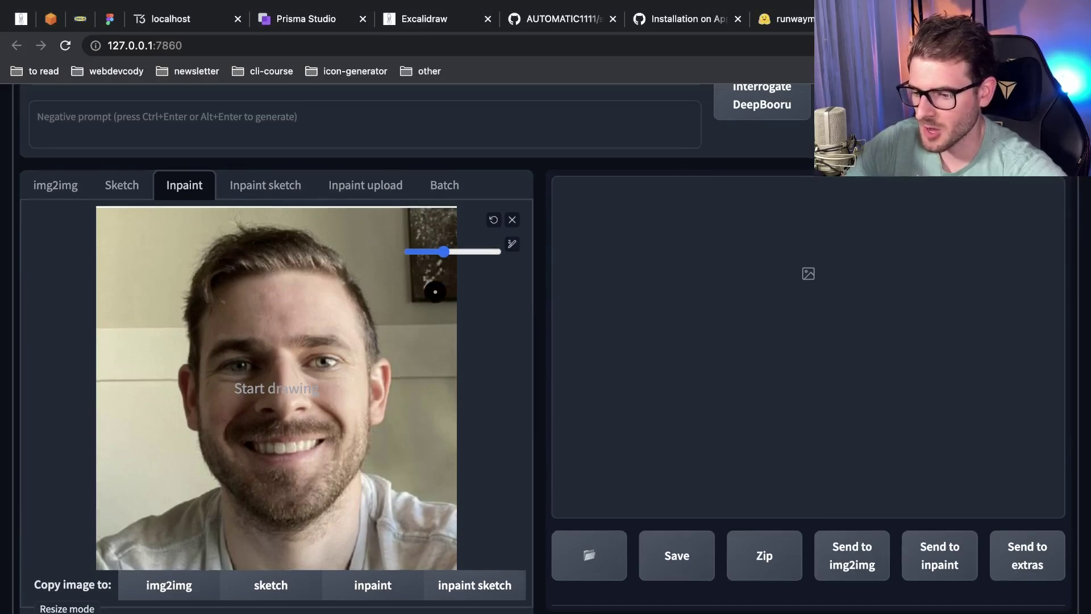
{"action": "scroll", "coordinate": [436, 292], "scroll_direction": "up", "scroll_amount": 1}
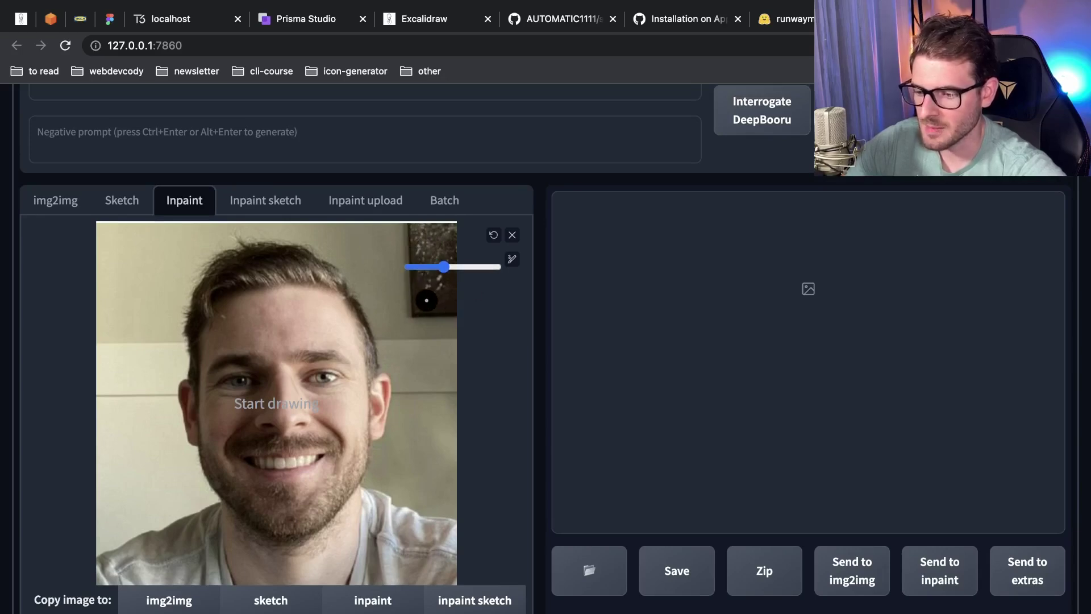
{"action": "left_click_drag", "start_coordinate": [414, 311], "coordinate": [415, 272]}
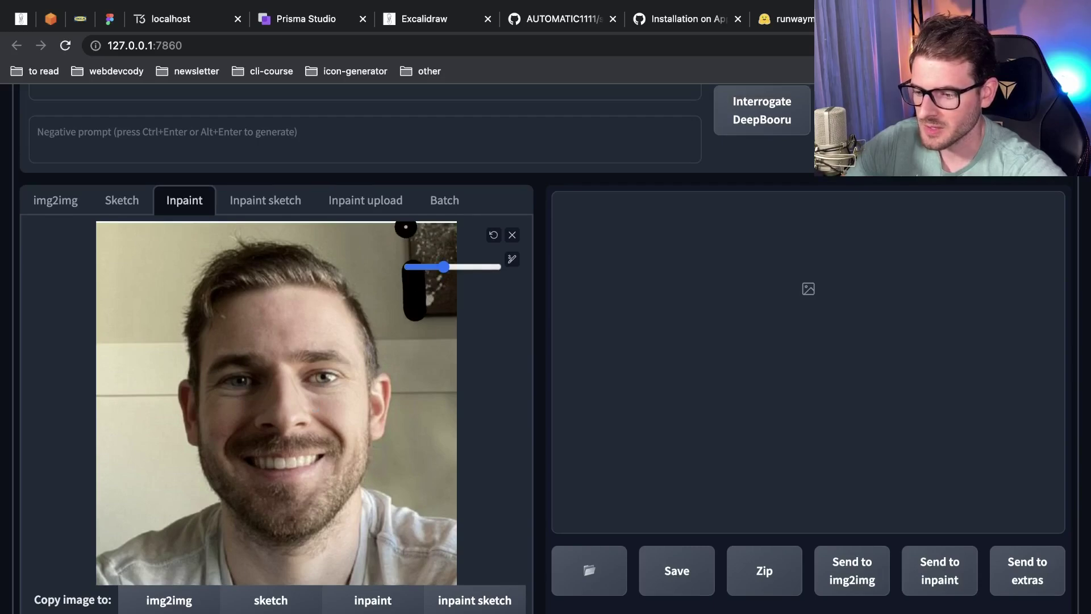
{"action": "mouse_move", "coordinate": [425, 243]}
{"action": "left_mouse_down"}
{"action": "mouse_move", "coordinate": [460, 227]}
{"action": "mouse_move", "coordinate": [456, 285]}
{"action": "mouse_move", "coordinate": [426, 295]}
{"action": "mouse_move", "coordinate": [437, 238]}
{"action": "mouse_move", "coordinate": [435, 302]}
{"action": "mouse_move", "coordinate": [404, 274]}
{"action": "mouse_move", "coordinate": [409, 322]}
{"action": "mouse_move", "coordinate": [451, 320]}
{"action": "mouse_move", "coordinate": [405, 299]}
{"action": "mouse_move", "coordinate": [394, 241]}
{"action": "mouse_move", "coordinate": [399, 222]}
{"action": "mouse_move", "coordinate": [429, 336]}
{"action": "left_mouse_up"}
{"action": "scroll", "coordinate": [430, 335], "scroll_direction": "down", "scroll_amount": 2}
Choose 'Only masked' for Inpaint area and switch the sampler from Euler a to Euler.
{"action": "scroll", "coordinate": [432, 261], "scroll_direction": "up", "scroll_amount": 2}
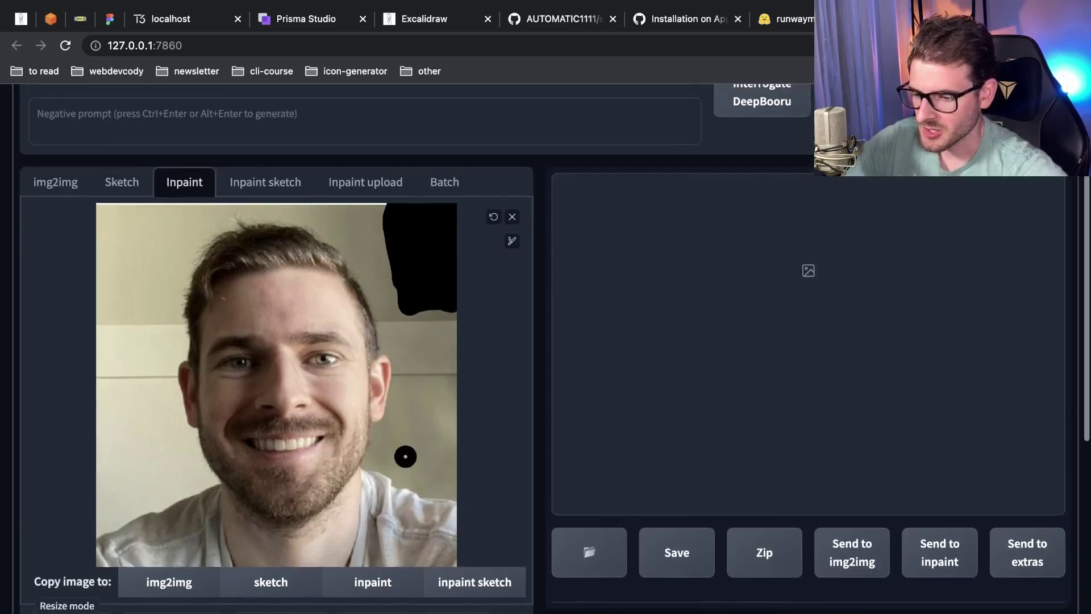
{"action": "scroll", "coordinate": [345, 400], "scroll_direction": "down", "scroll_amount": 8}
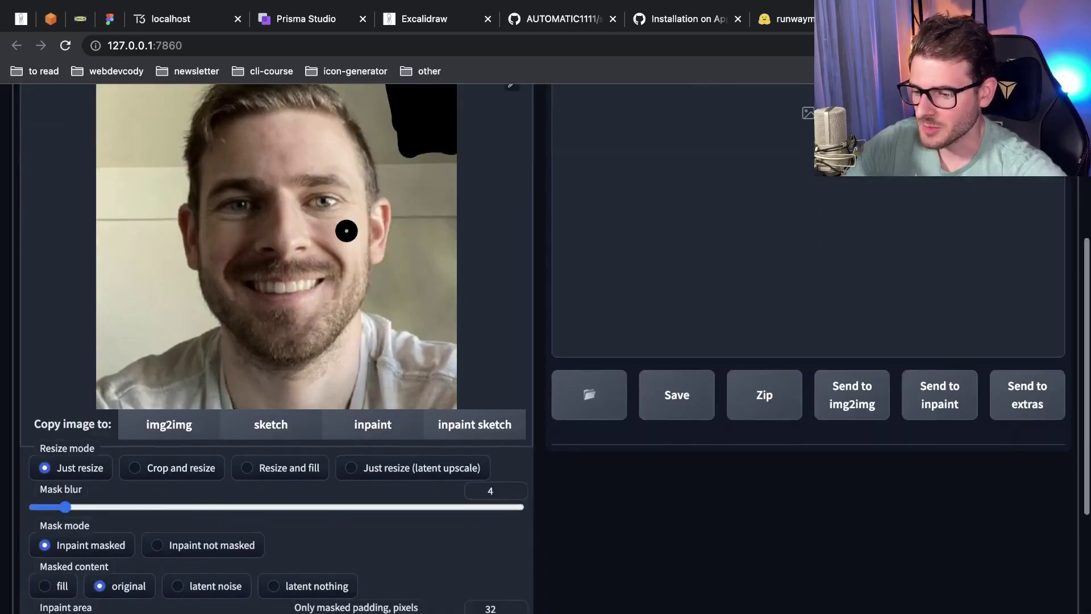
{"action": "scroll", "coordinate": [251, 414], "scroll_direction": "down", "scroll_amount": 2}
{"action": "scroll", "coordinate": [307, 366], "scroll_direction": "down", "scroll_amount": 2}
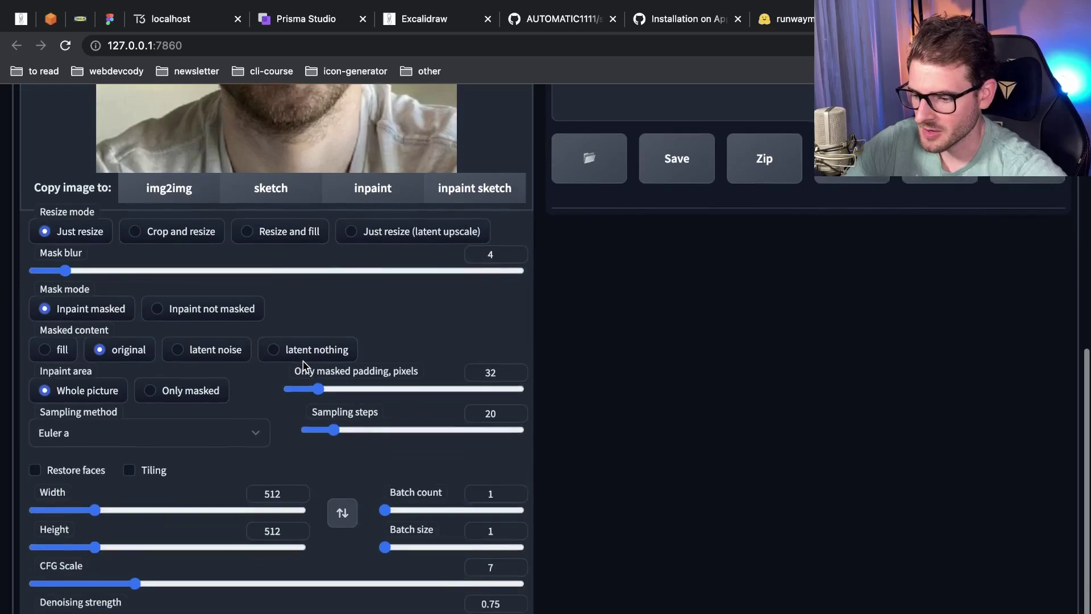
{"action": "left_click", "coordinate": [150, 392]}
{"action": "scroll", "coordinate": [222, 398], "scroll_direction": "down", "scroll_amount": 2}
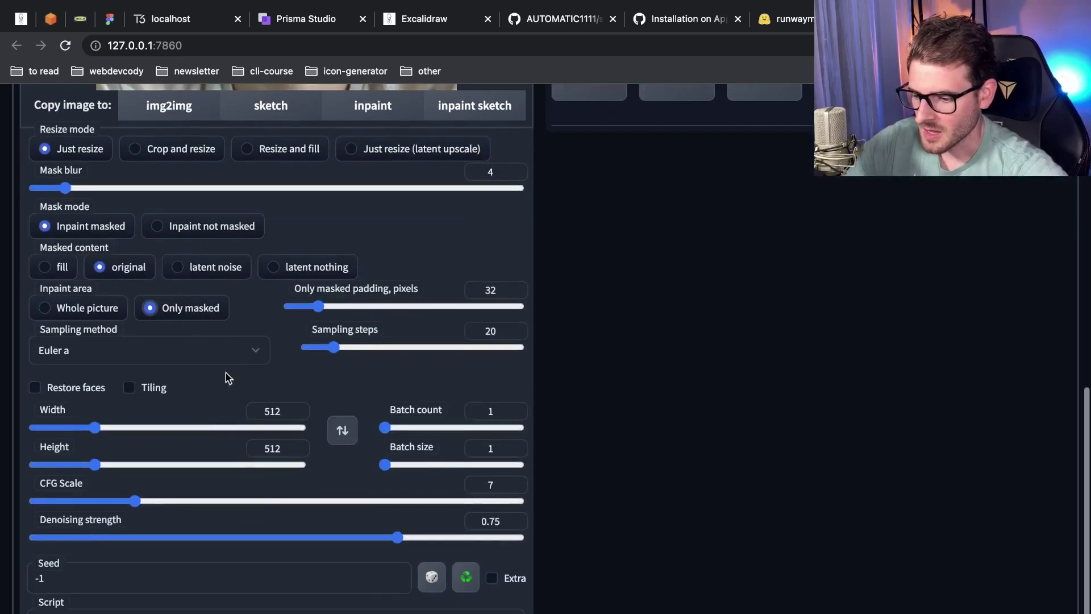
{"action": "left_click", "coordinate": [253, 352]}
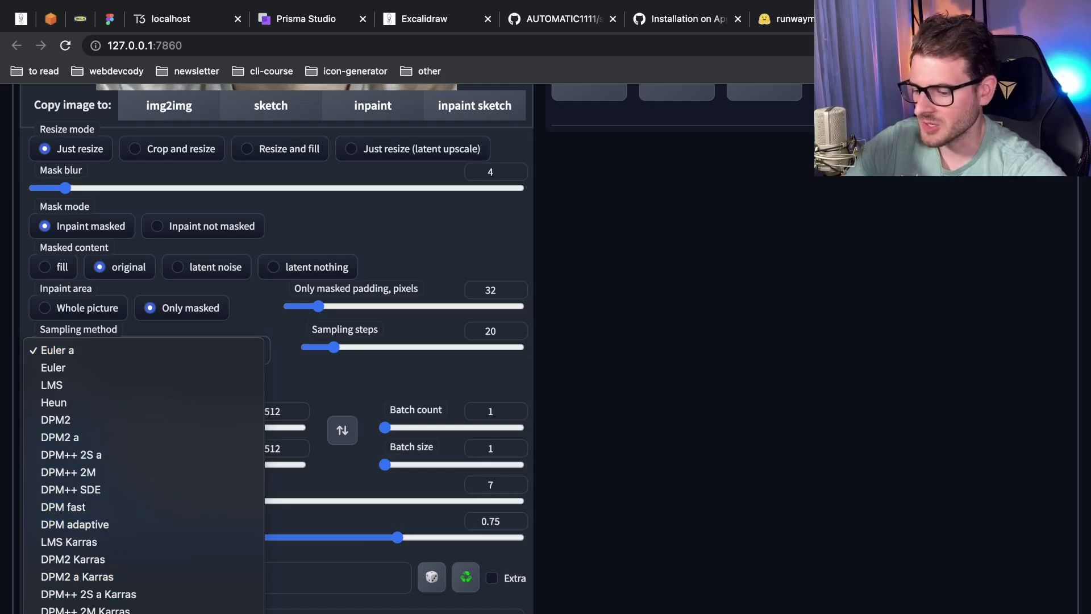
{"action": "left_click", "coordinate": [92, 367]}
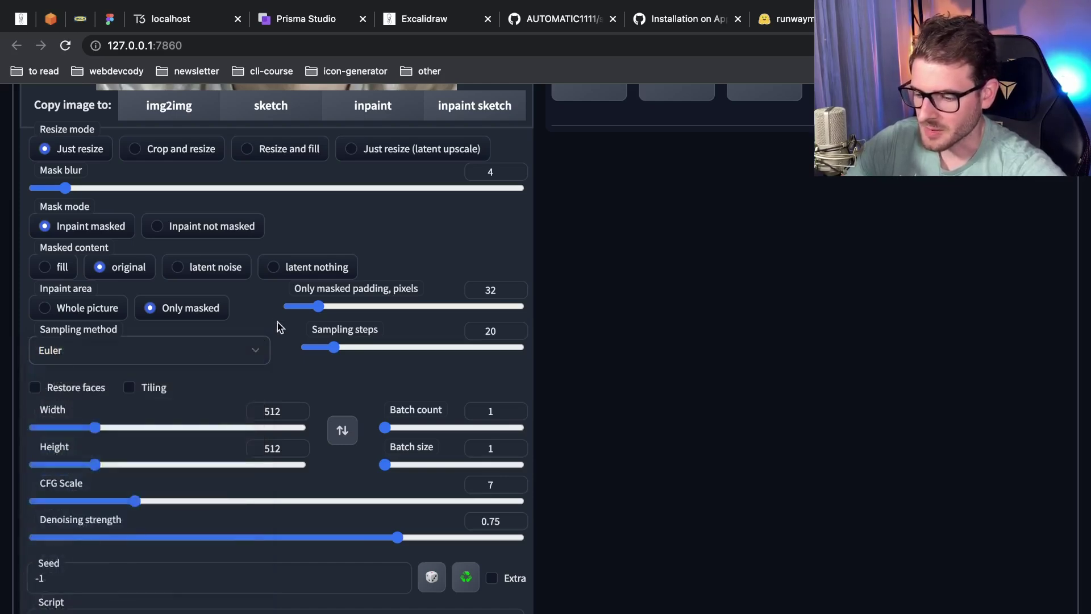
Set Denoising strength to 0.8 by typing .8 into its value box.
{"action": "scroll", "coordinate": [292, 348], "scroll_direction": "up", "scroll_amount": 10}
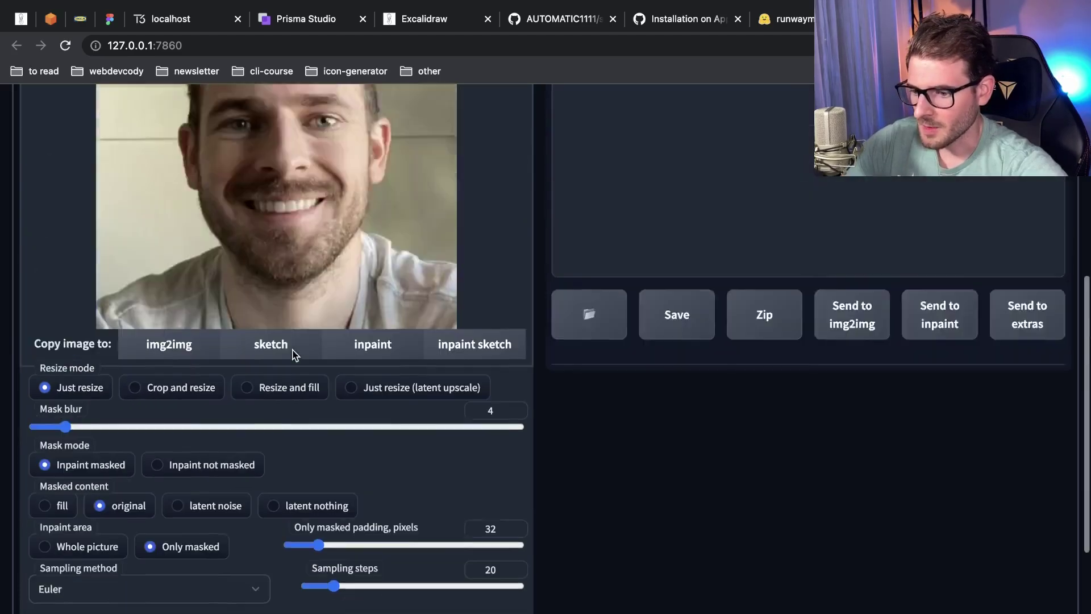
{"action": "scroll", "coordinate": [468, 407], "scroll_direction": "down", "scroll_amount": 10}
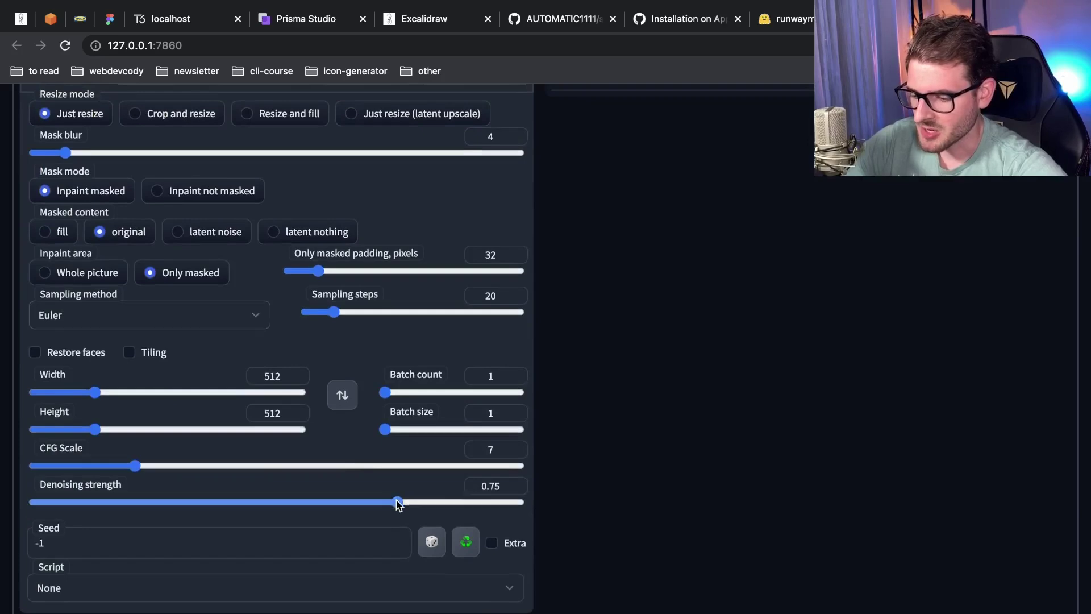
{"action": "left_click_drag", "start_coordinate": [400, 502], "coordinate": [524, 505]}
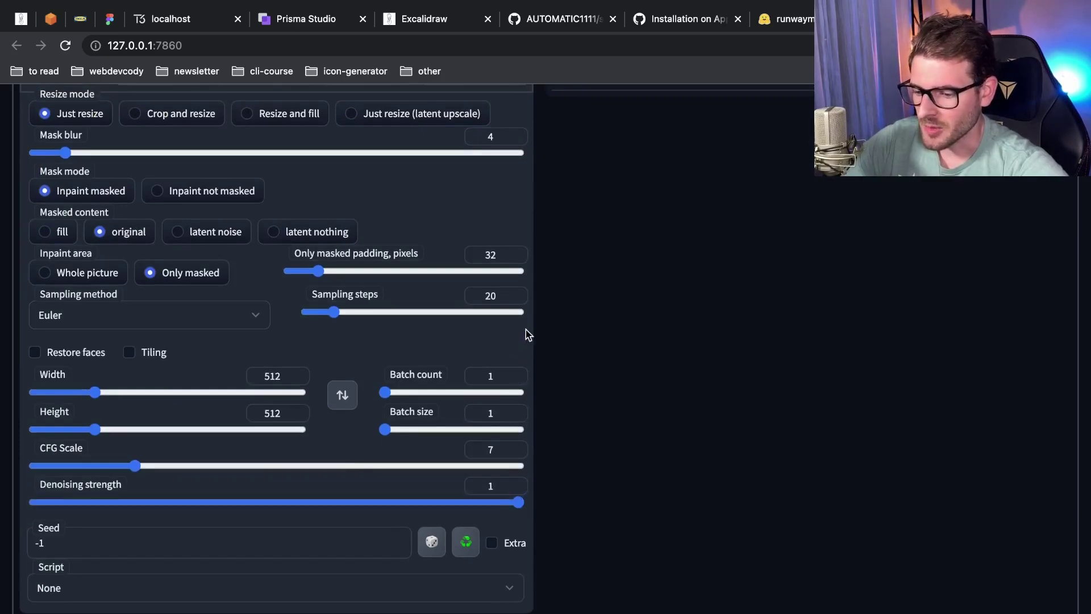
{"action": "scroll", "coordinate": [526, 329], "scroll_direction": "up", "scroll_amount": 8}
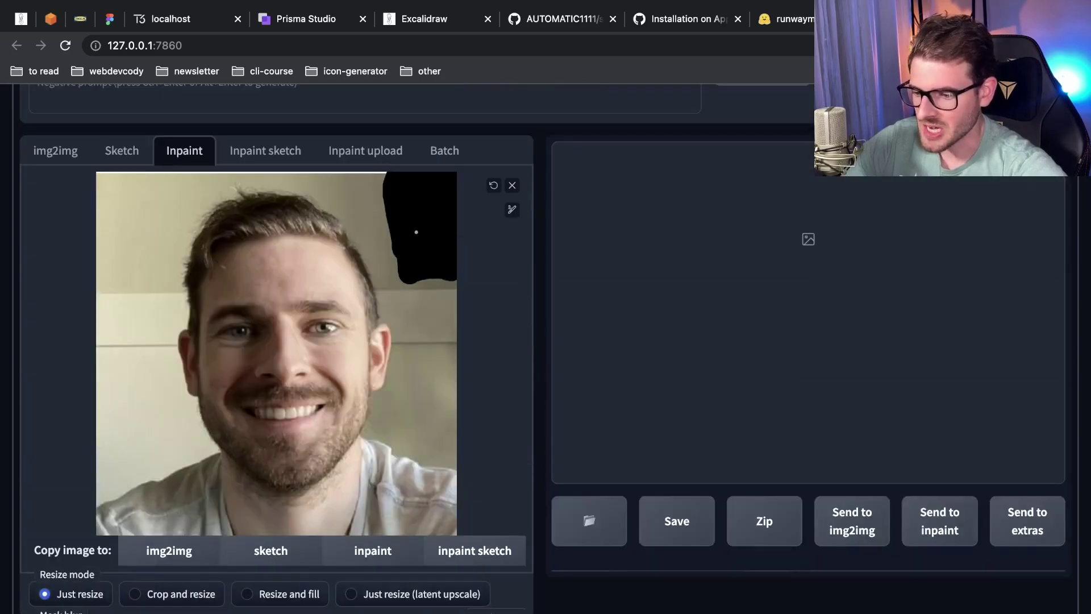
{"action": "scroll", "coordinate": [493, 412], "scroll_direction": "down", "scroll_amount": 8}
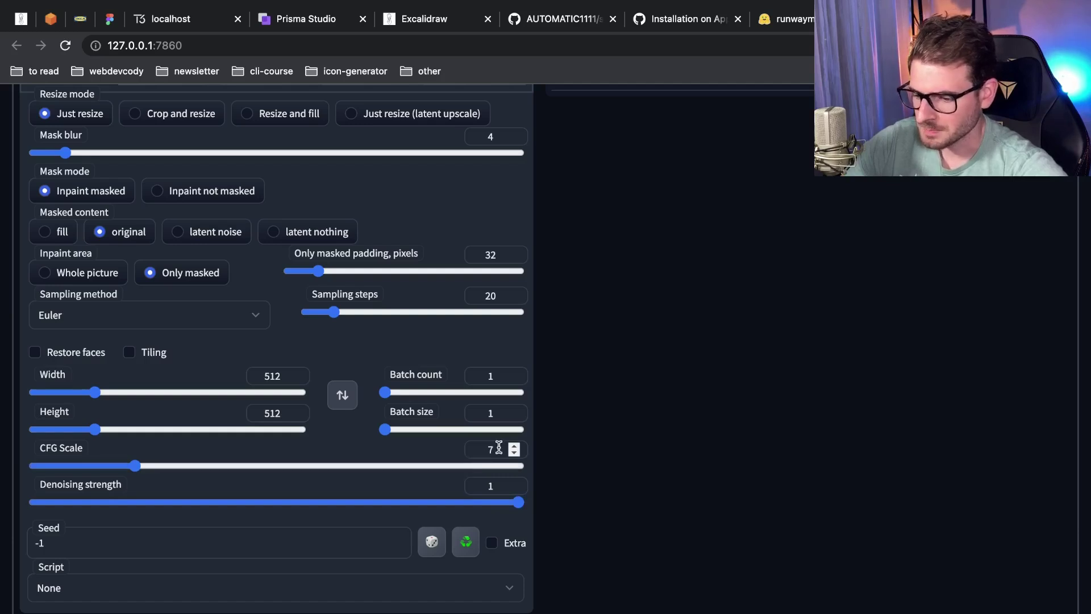
{"action": "double_click", "coordinate": [492, 485]}
{"action": "type", "text": "."}
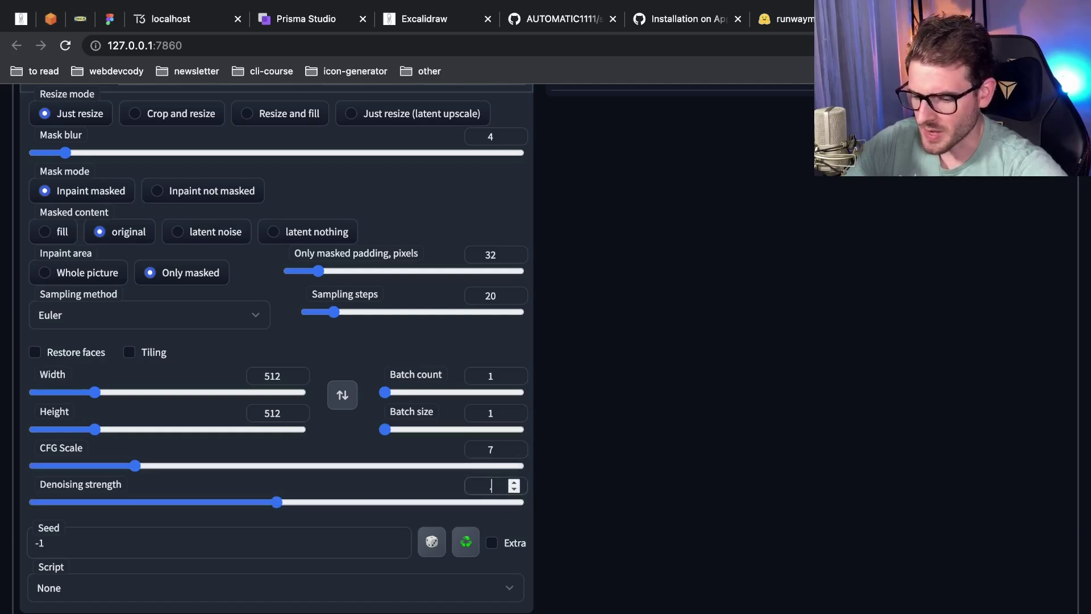
{"action": "type", "text": "8"}
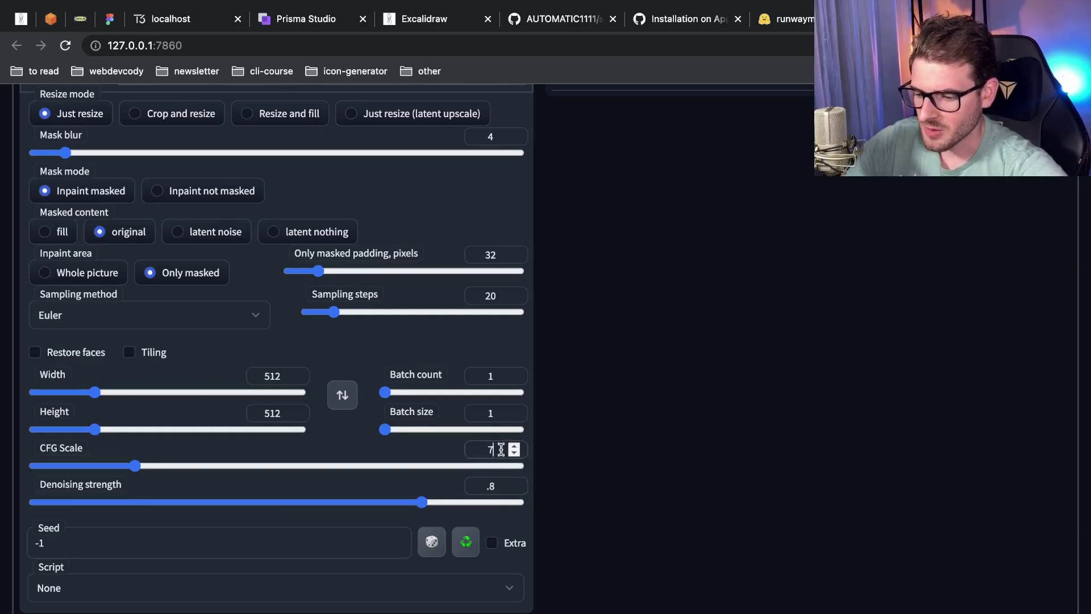
Screenshot the CFG Scale and Denoising rows, then change CFG Scale from 7 to 1.
{"action": "key", "text": "super+shift+4"}
{"action": "left_click_drag", "start_coordinate": [540, 435], "coordinate": [8, 510]}
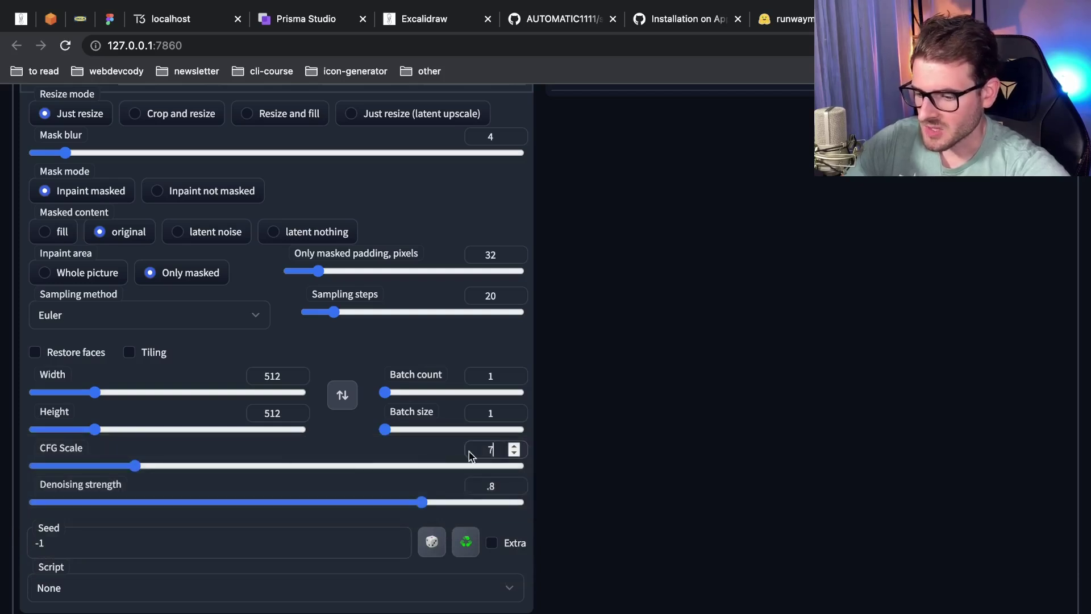
{"action": "left_click", "coordinate": [495, 450]}
{"action": "key", "text": "BackSpace"}
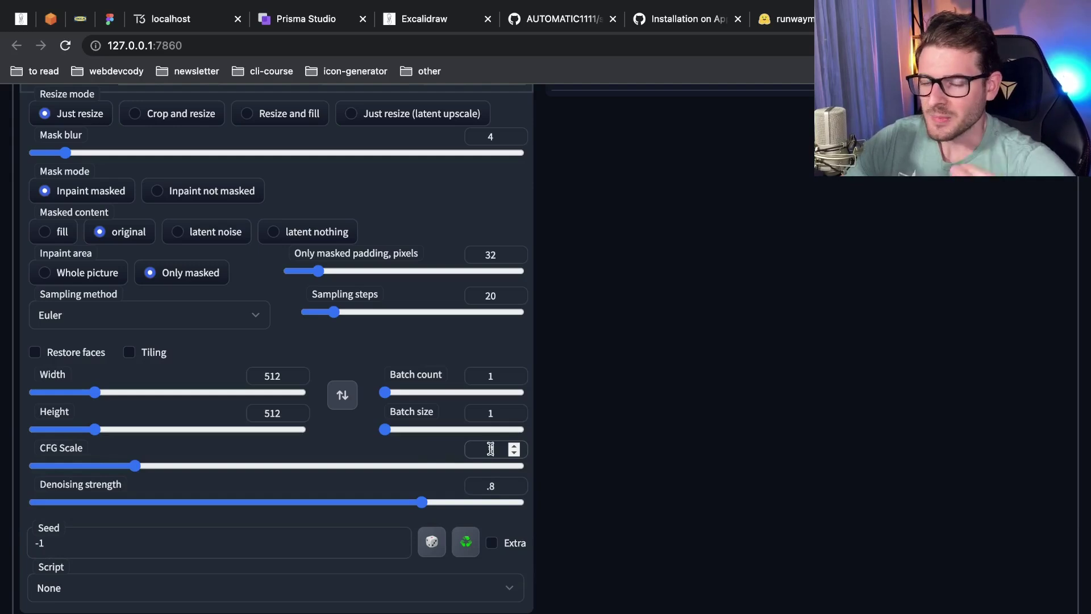
{"action": "type", "text": "1"}
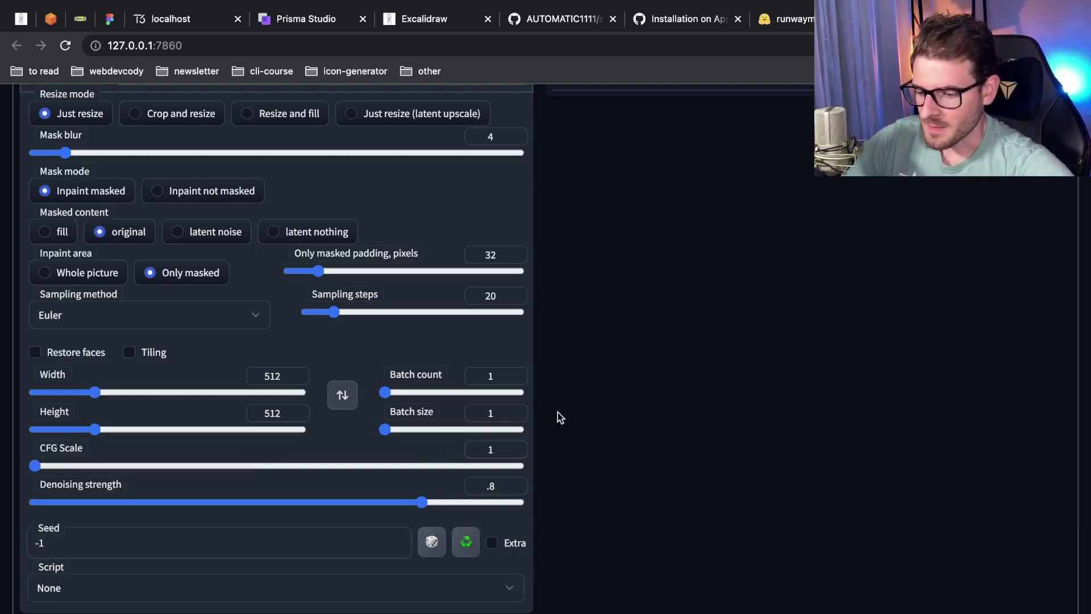
{"action": "scroll", "coordinate": [558, 412], "scroll_direction": "up", "scroll_amount": 15}
{"action": "left_click", "coordinate": [152, 229]}
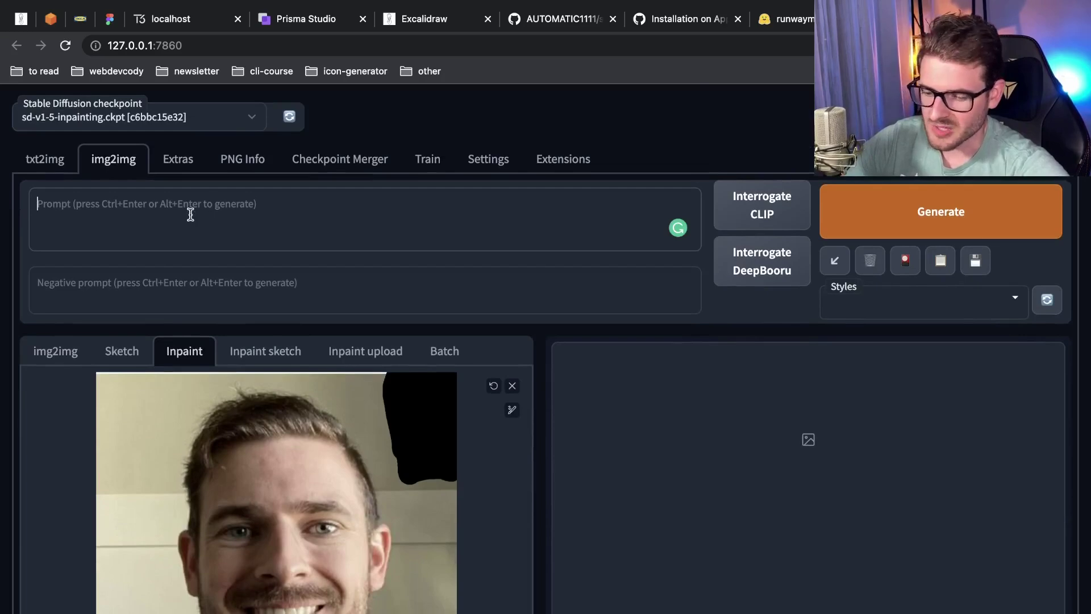
Enter the prompt 'remove the picture frame' and set CFG Scale to 12.
{"action": "type", "text": "remove the picture frame"}
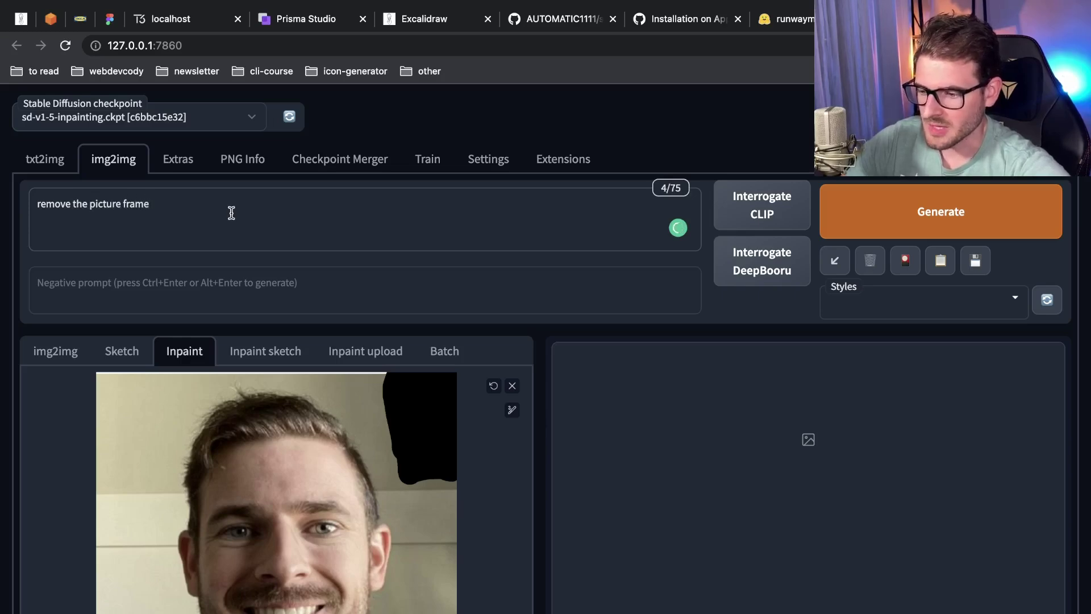
{"action": "scroll", "coordinate": [185, 239], "scroll_direction": "down", "scroll_amount": 10}
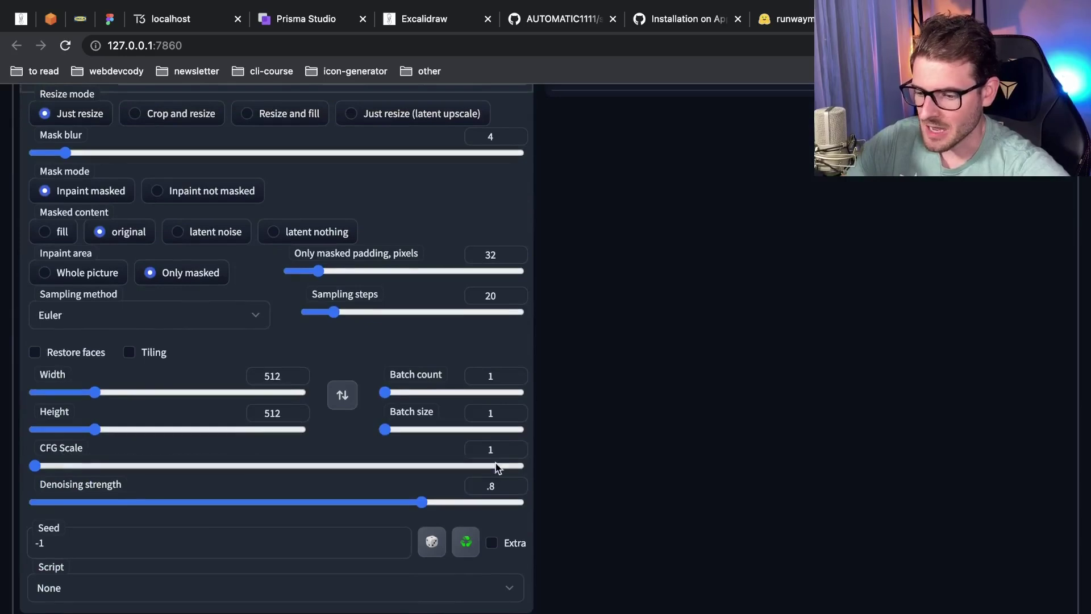
{"action": "type", "text": "2"}
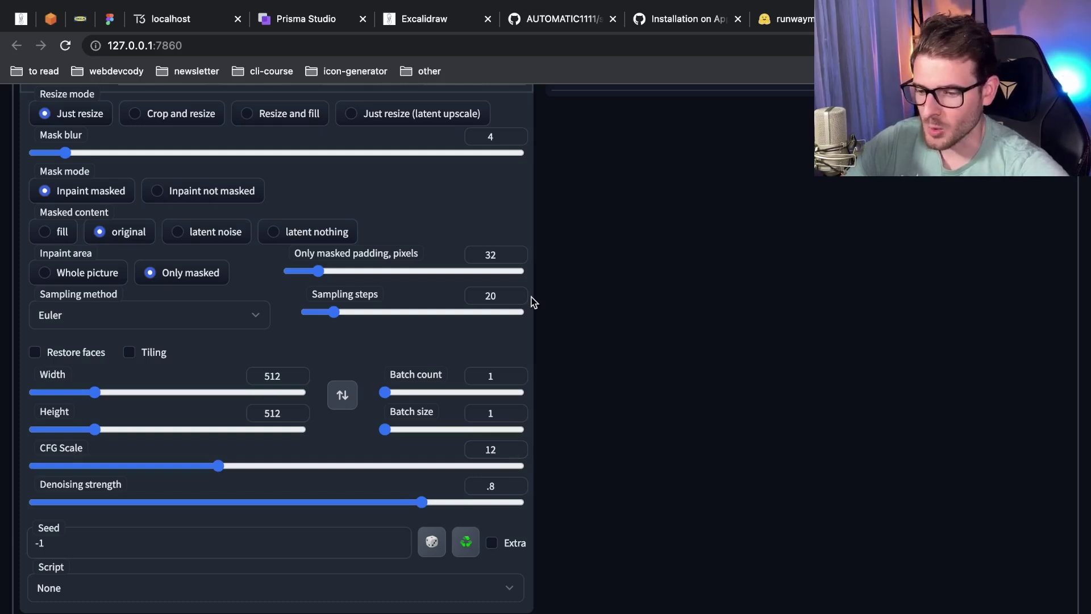
{"action": "scroll", "coordinate": [541, 275], "scroll_direction": "up", "scroll_amount": 5}
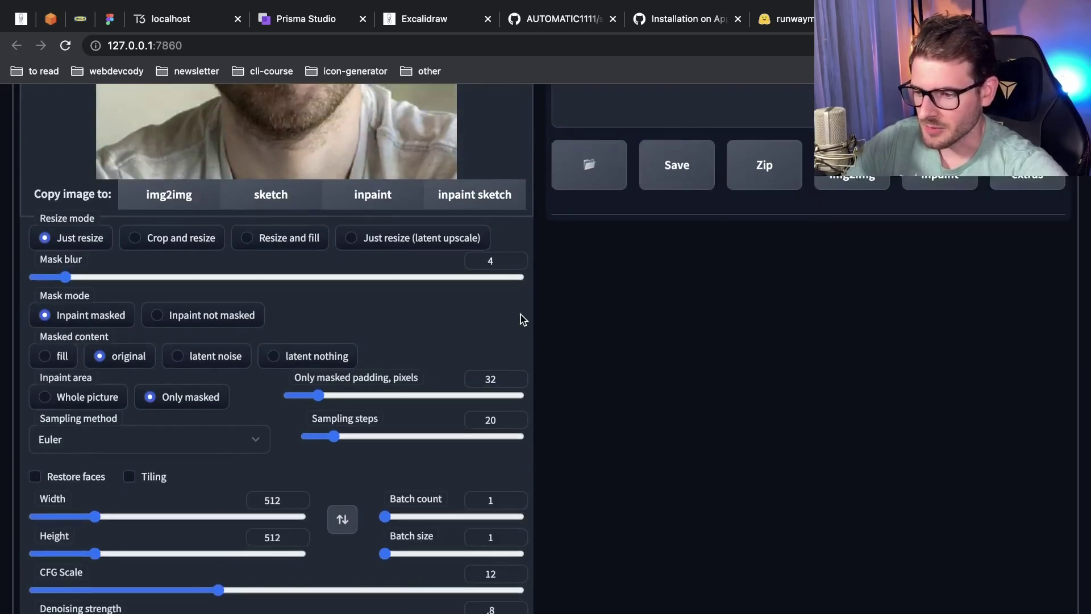
{"action": "scroll", "coordinate": [521, 321], "scroll_direction": "up", "scroll_amount": 8}
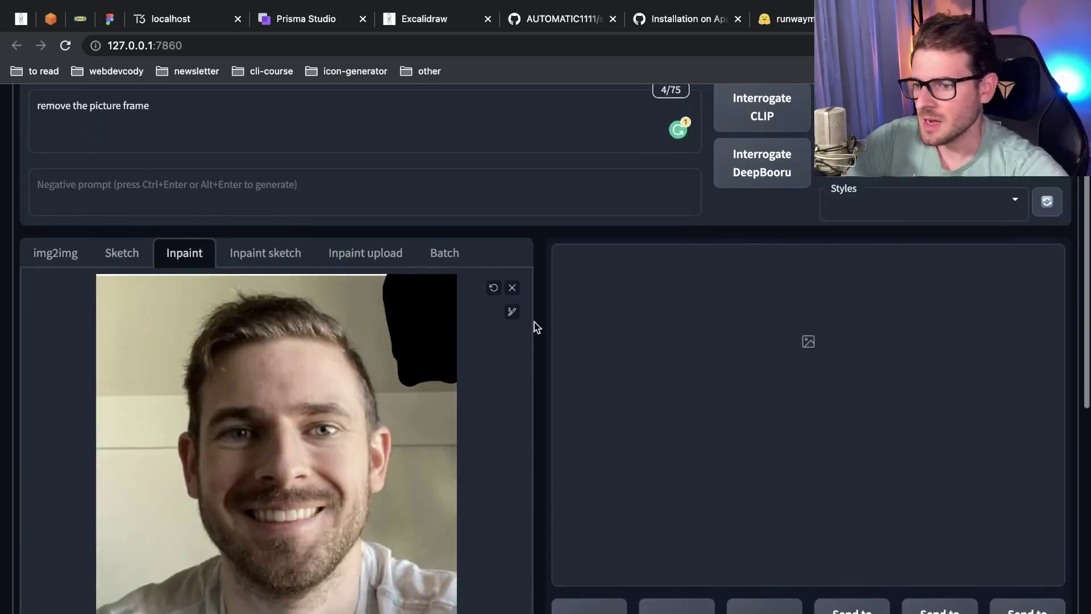
{"action": "scroll", "coordinate": [520, 375], "scroll_direction": "down", "scroll_amount": 1}
{"action": "scroll", "coordinate": [521, 377], "scroll_direction": "up", "scroll_amount": 1}
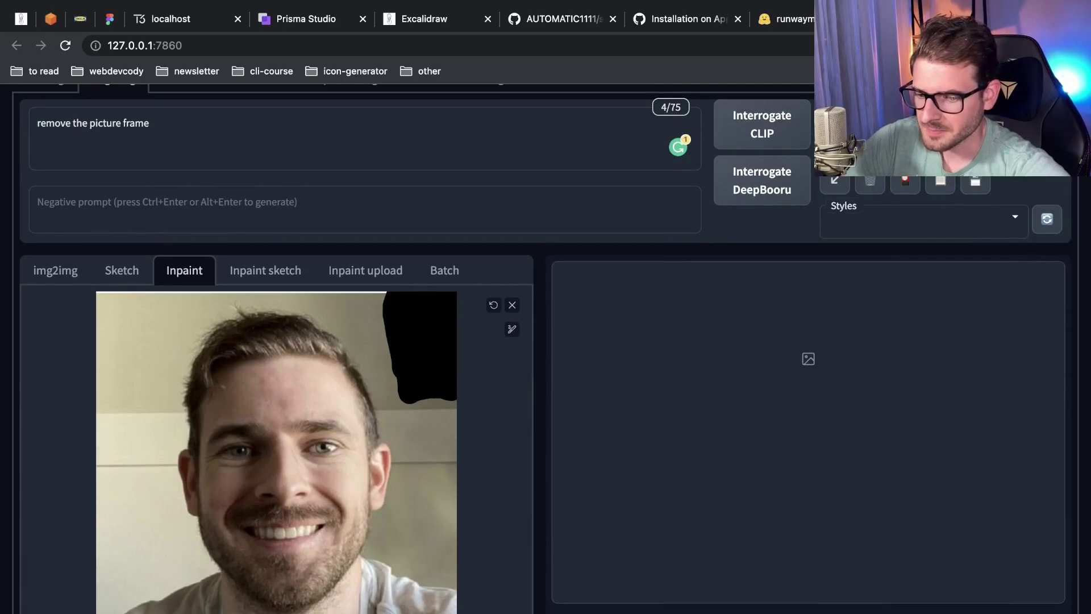
Generate an inpainted result with the 'remove the picture frame' prompt.
{"action": "key", "text": "ctrl+Return"}
{"action": "scroll", "coordinate": [803, 325], "scroll_direction": "down", "scroll_amount": 1}
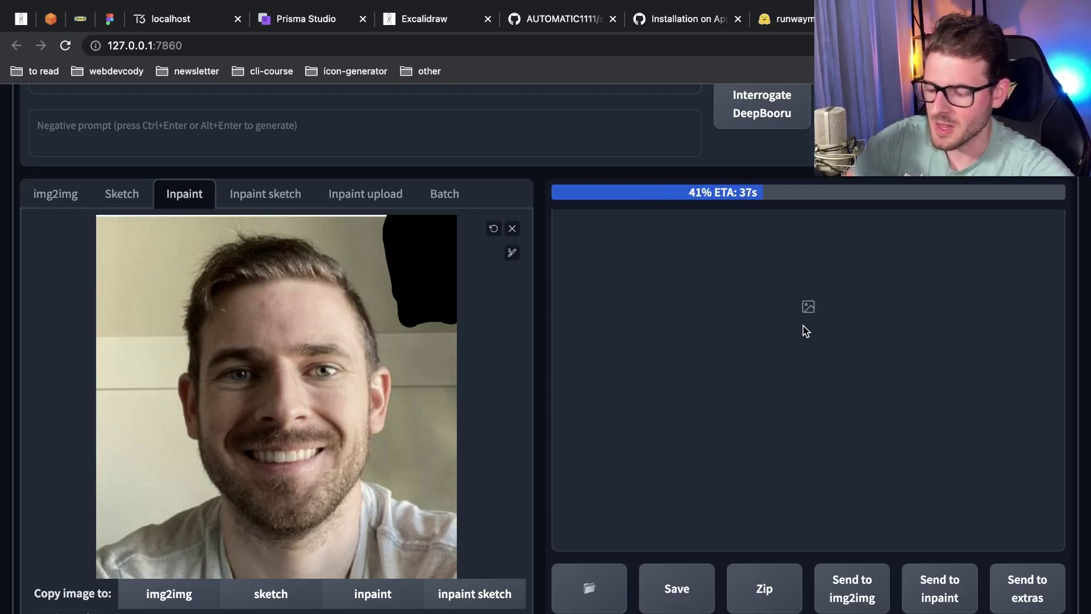
{"action": "scroll", "coordinate": [526, 307], "scroll_direction": "down", "scroll_amount": 5}
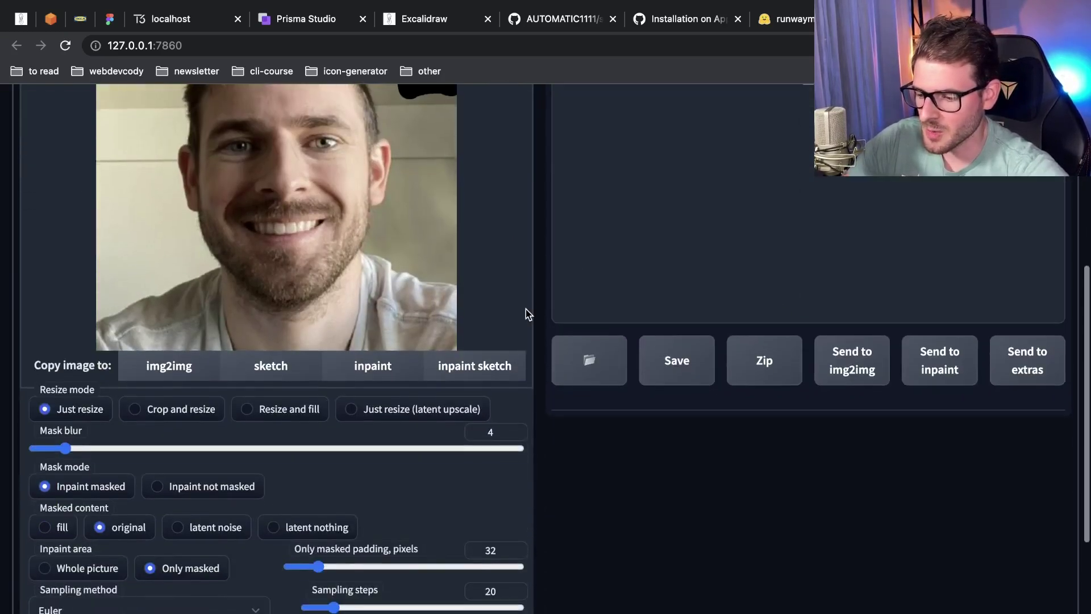
{"action": "scroll", "coordinate": [534, 212], "scroll_direction": "down", "scroll_amount": 5}
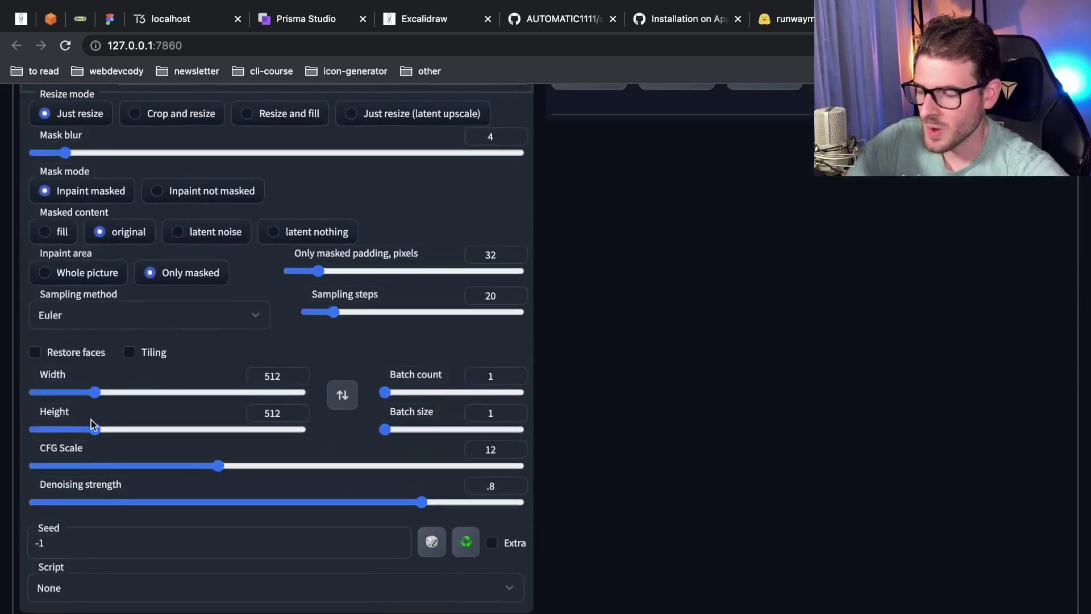
{"action": "scroll", "coordinate": [411, 299], "scroll_direction": "up", "scroll_amount": 1}
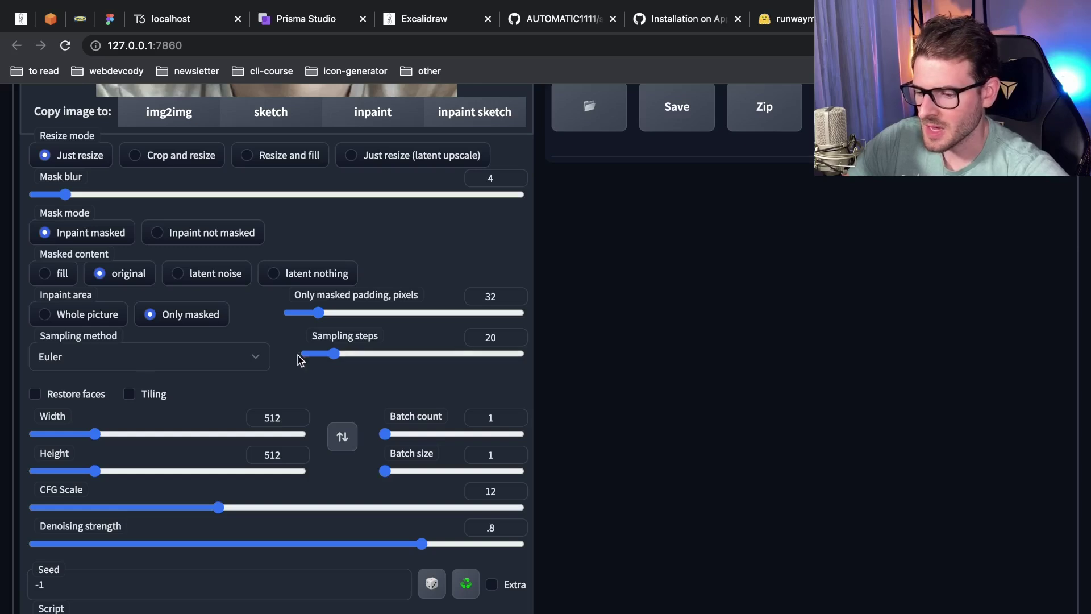
Browse the sampling methods list and keep Euler selected.
{"action": "left_click", "coordinate": [193, 358]}
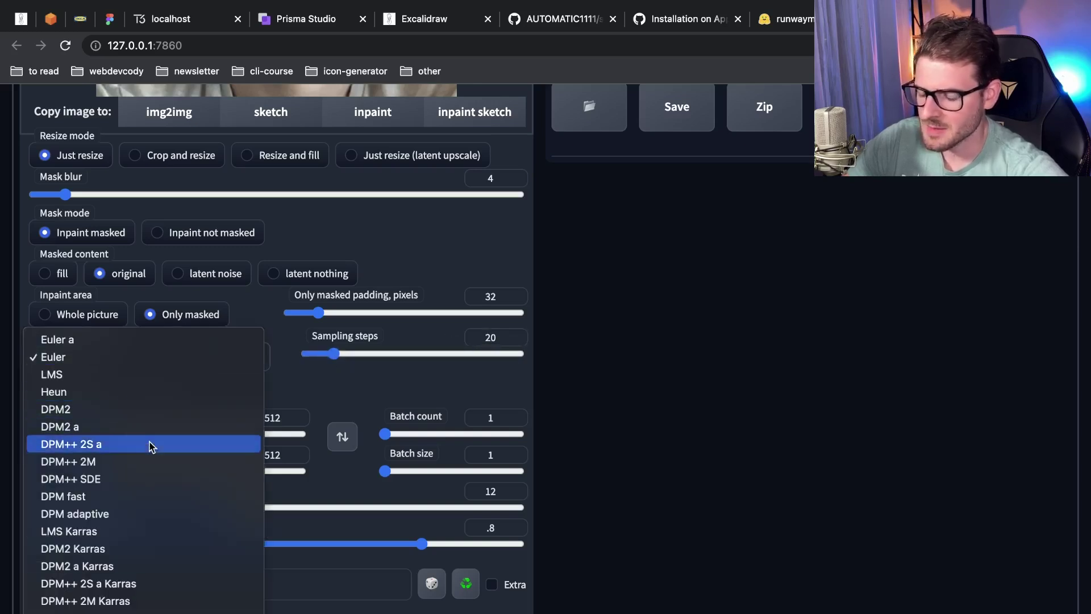
{"action": "left_click", "coordinate": [379, 364]}
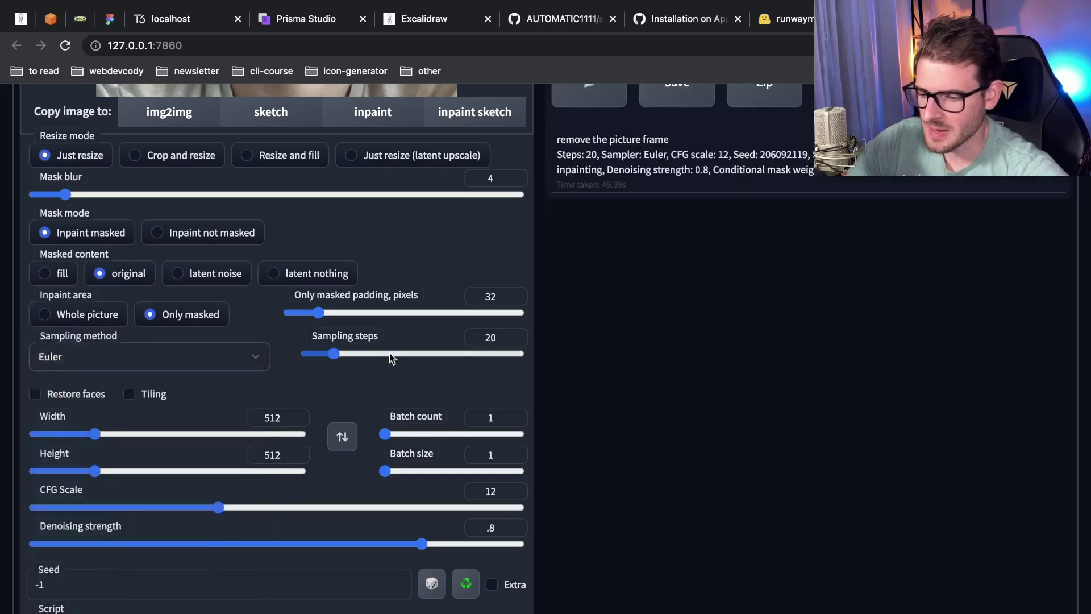
{"action": "scroll", "coordinate": [623, 360], "scroll_direction": "up", "scroll_amount": 10}
{"action": "scroll", "coordinate": [657, 465], "scroll_direction": "down", "scroll_amount": 2}
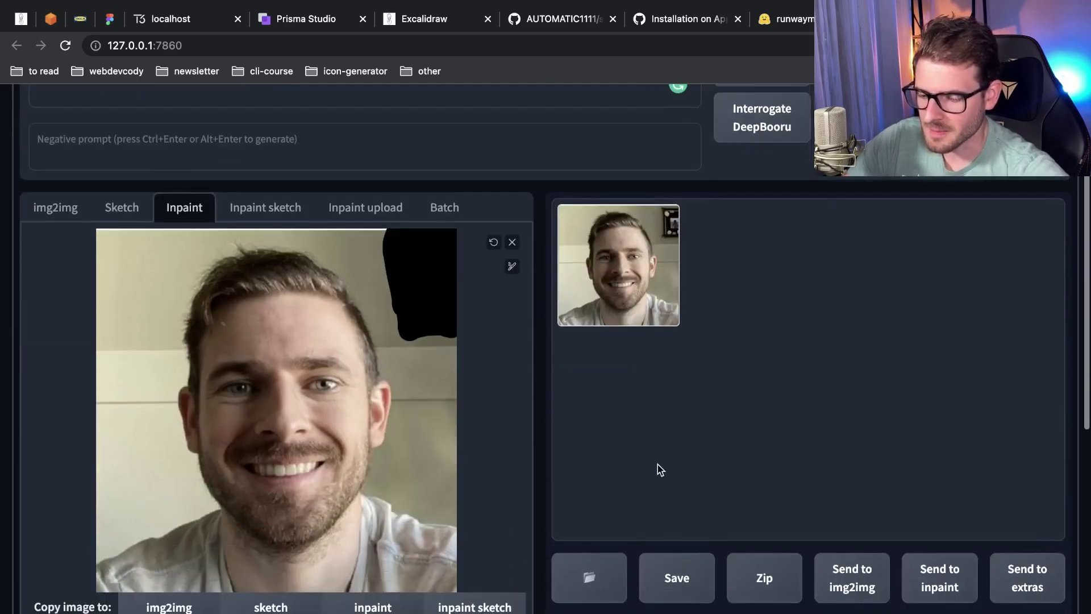
Inspect the enlarged result, then replace the prompt with 'a blank tan wall with no picture frame'.
{"action": "left_click", "coordinate": [655, 262]}
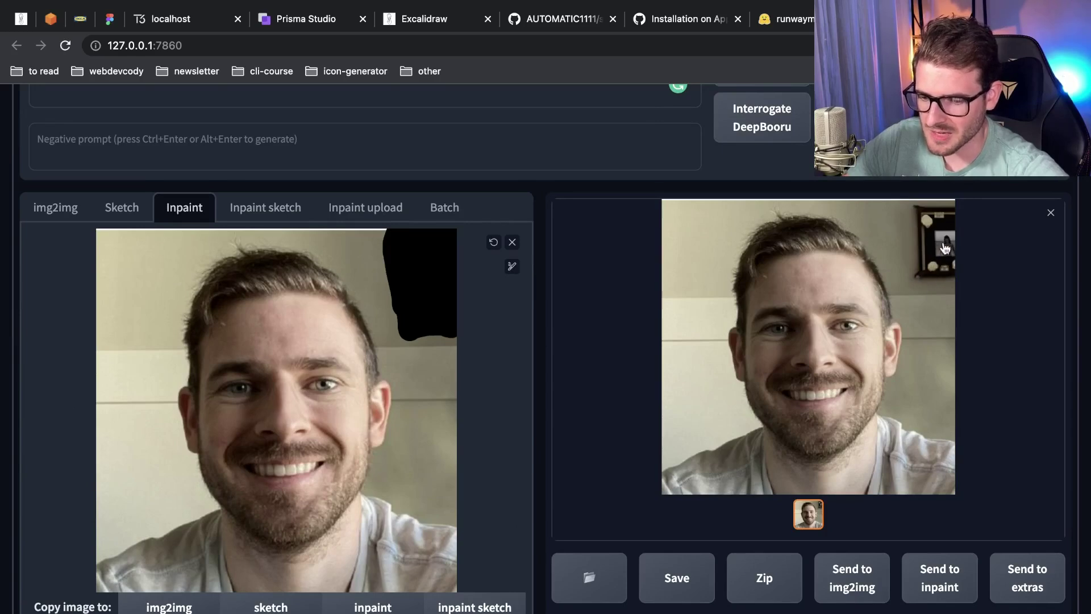
{"action": "scroll", "coordinate": [483, 289], "scroll_direction": "up", "scroll_amount": 3}
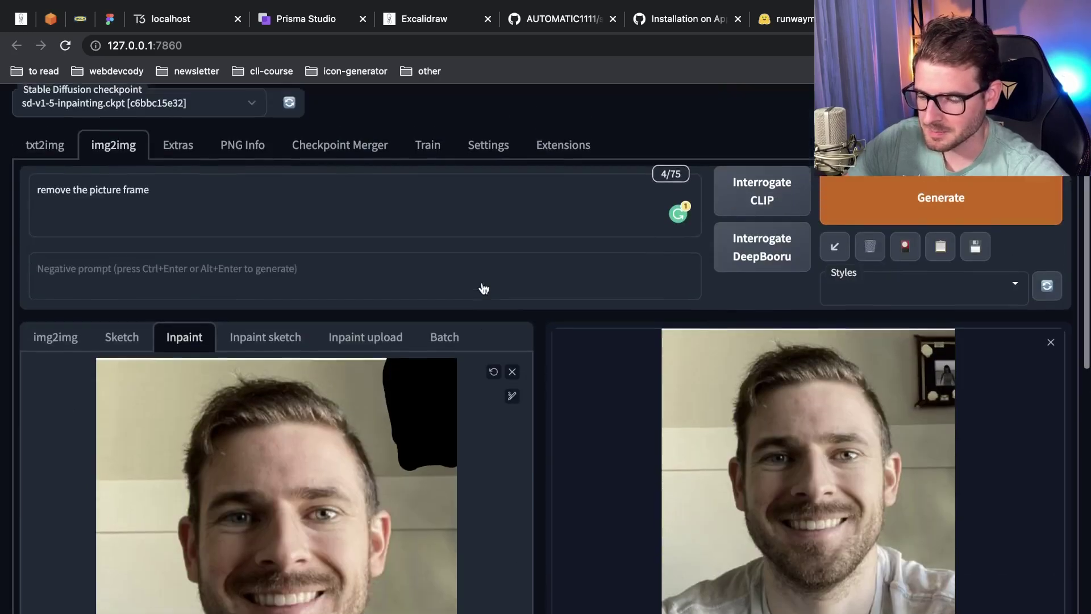
{"action": "key", "text": "super+a"}
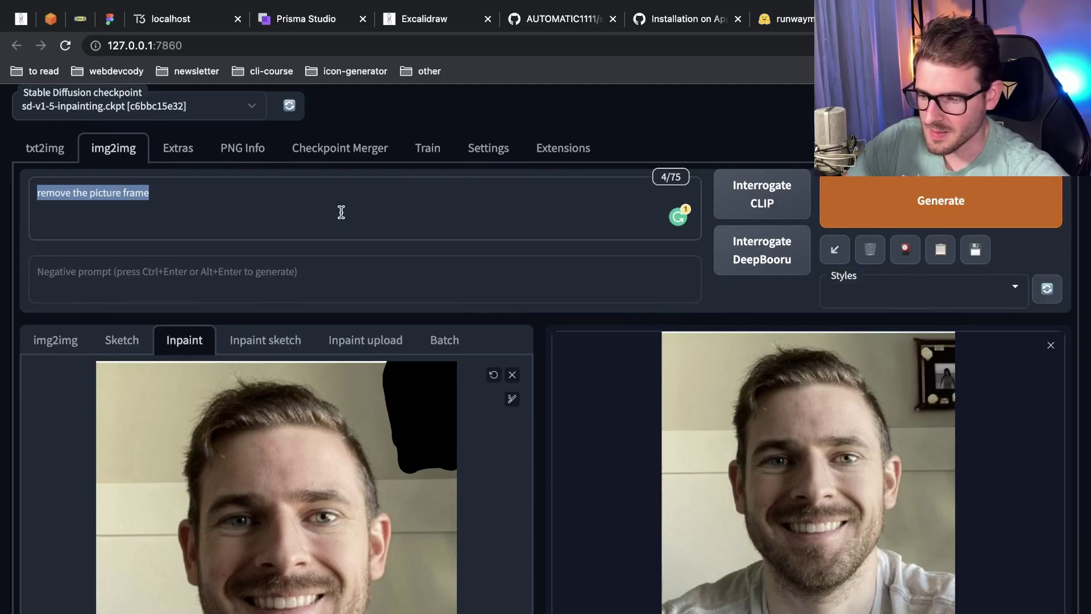
{"action": "key", "text": "BackSpace"}
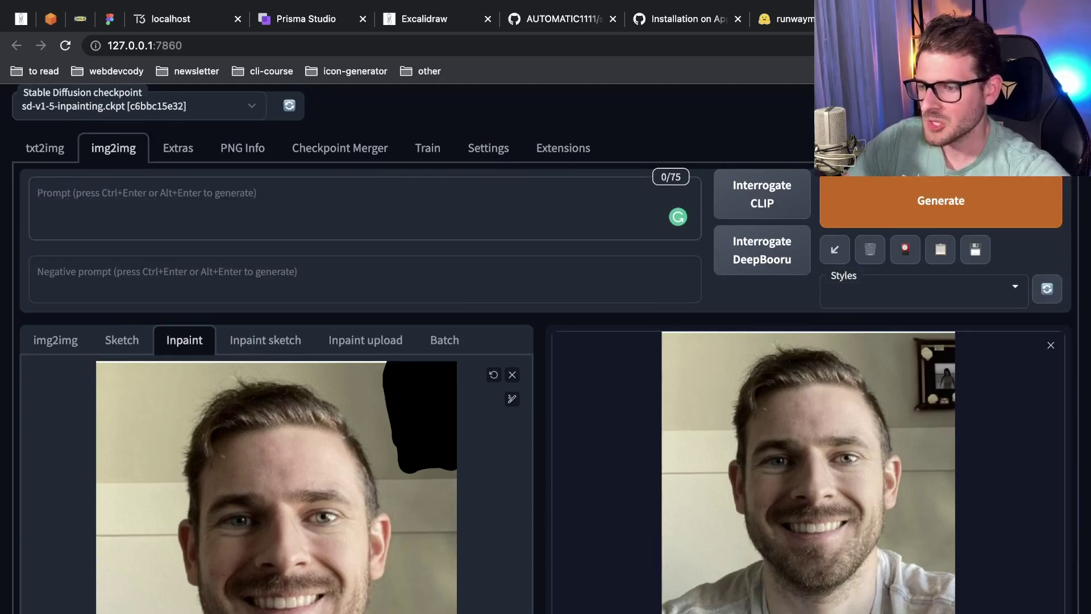
{"action": "type", "text": "a bl"}
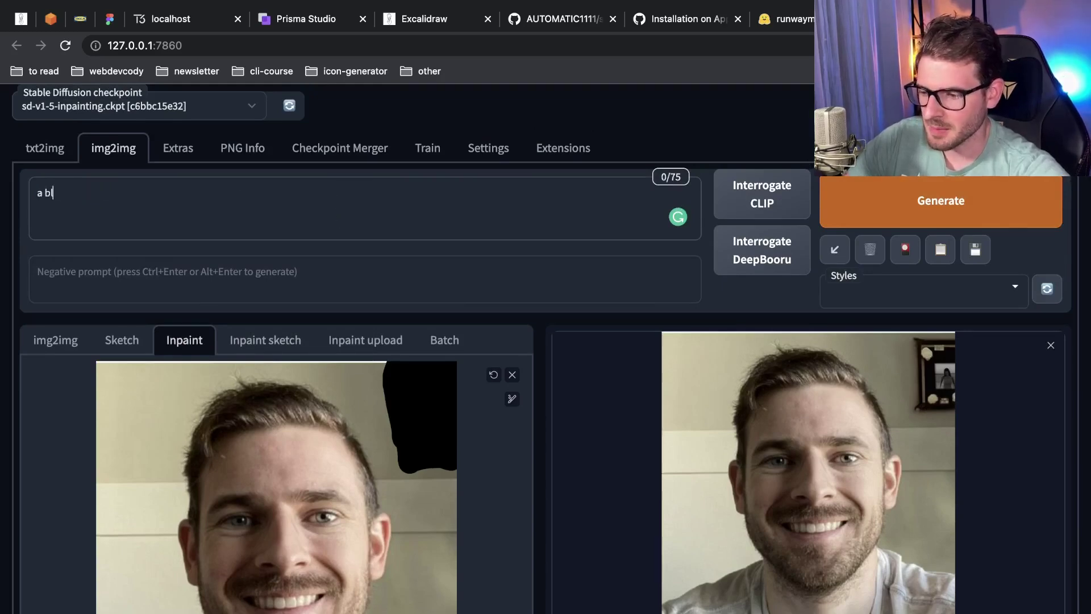
{"action": "type", "text": "ank tan wall with no "}
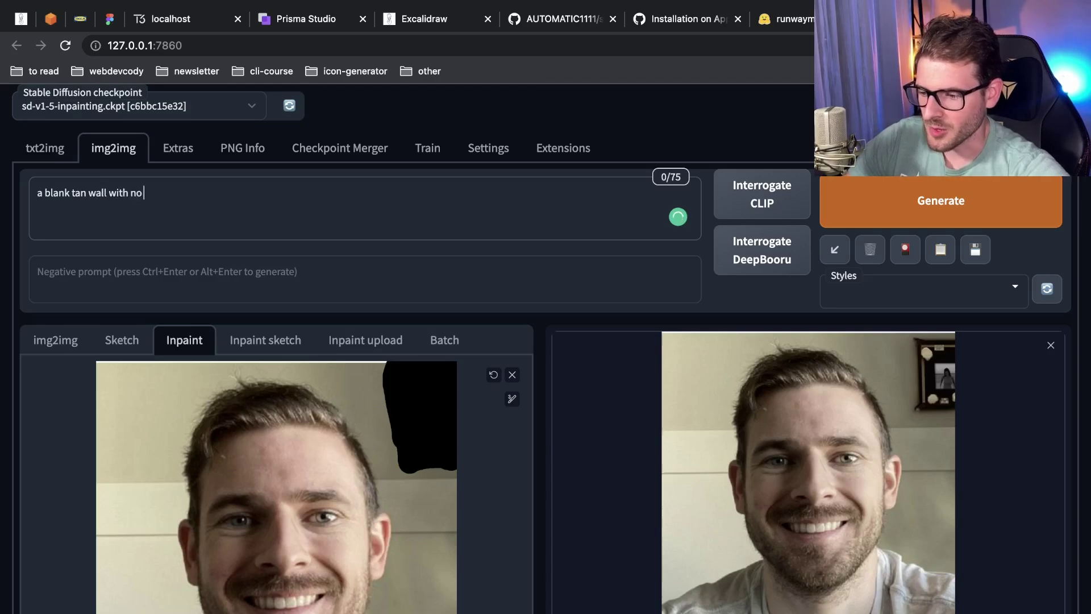
{"action": "type", "text": "picture frame"}
Enter 'picture frame, square' as the negative prompt.
{"action": "left_click", "coordinate": [326, 284]}
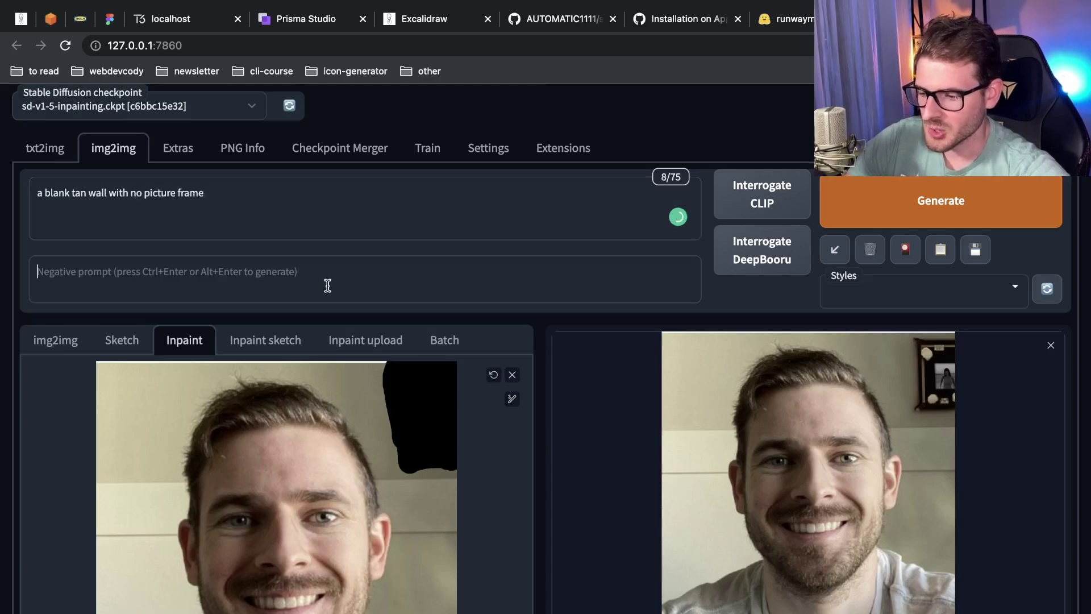
{"action": "type", "text": "picture frame,"}
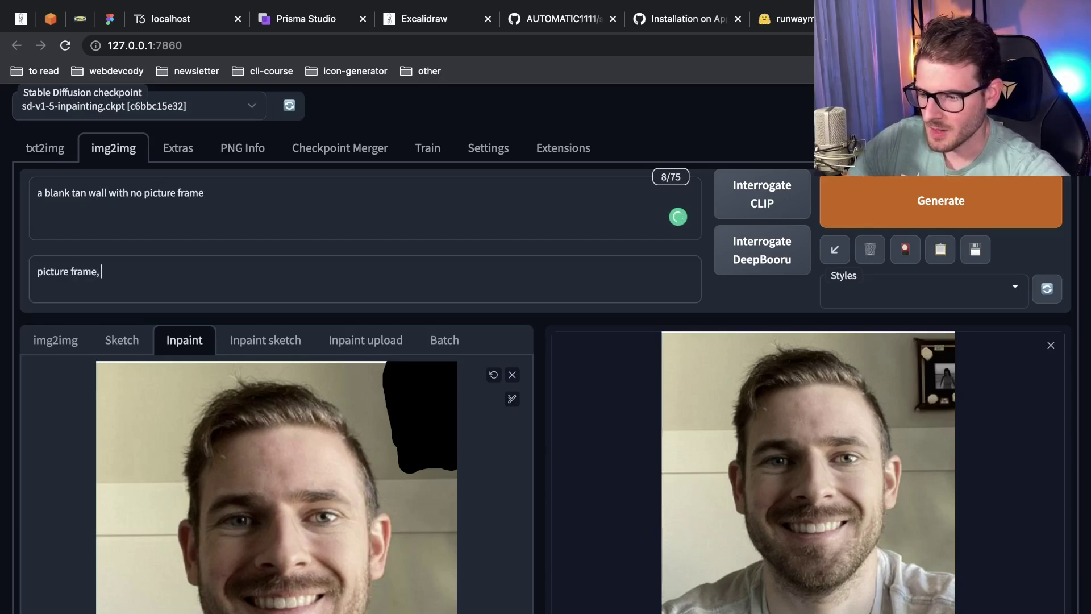
{"action": "type", "text": " wal"}
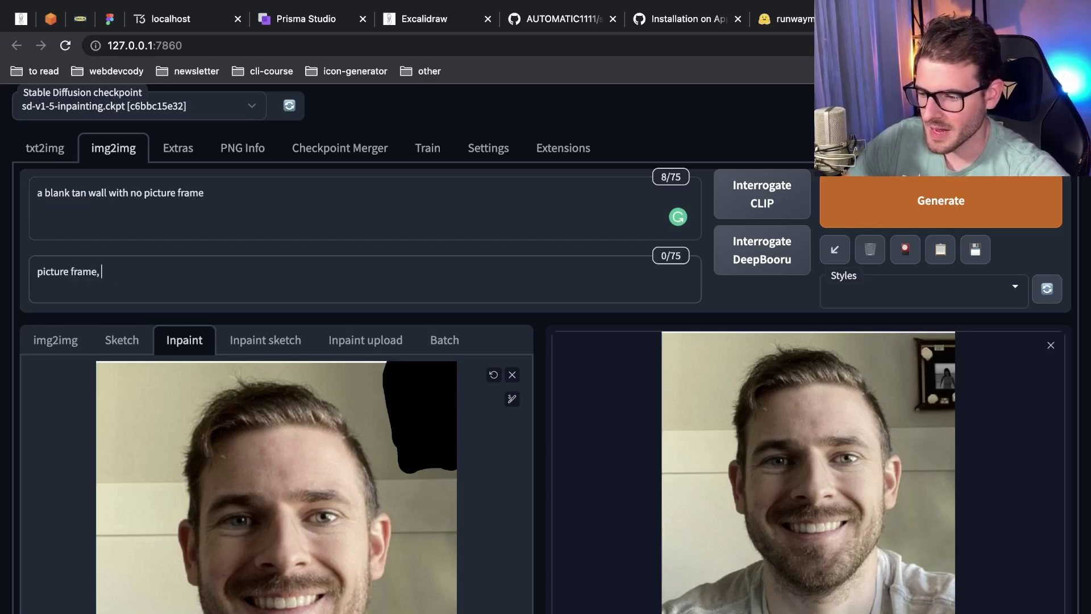
{"action": "type", "text": "sq"}
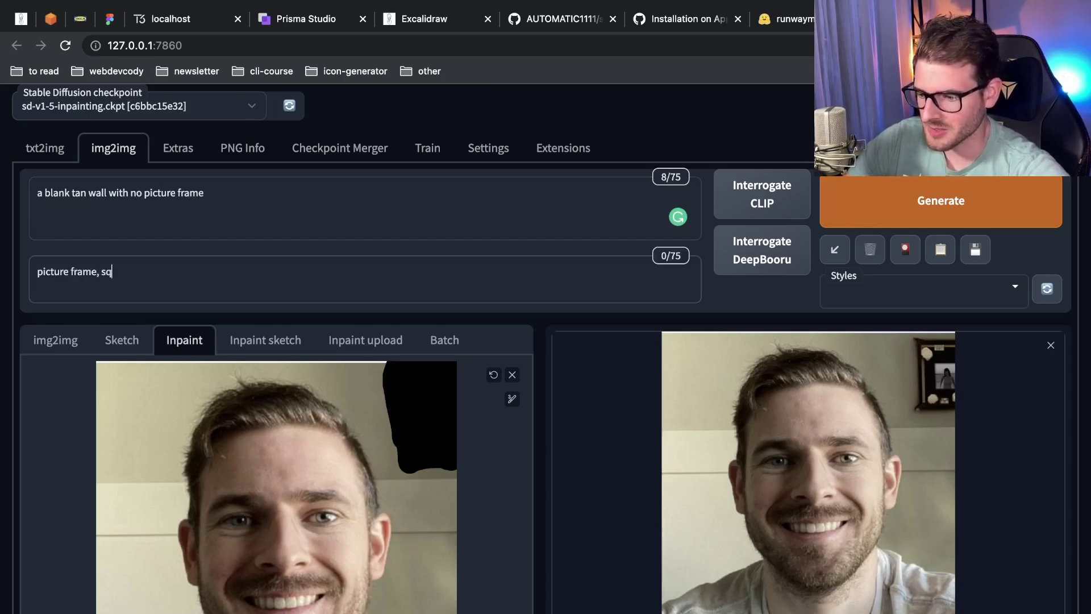
{"action": "type", "text": "uare"}
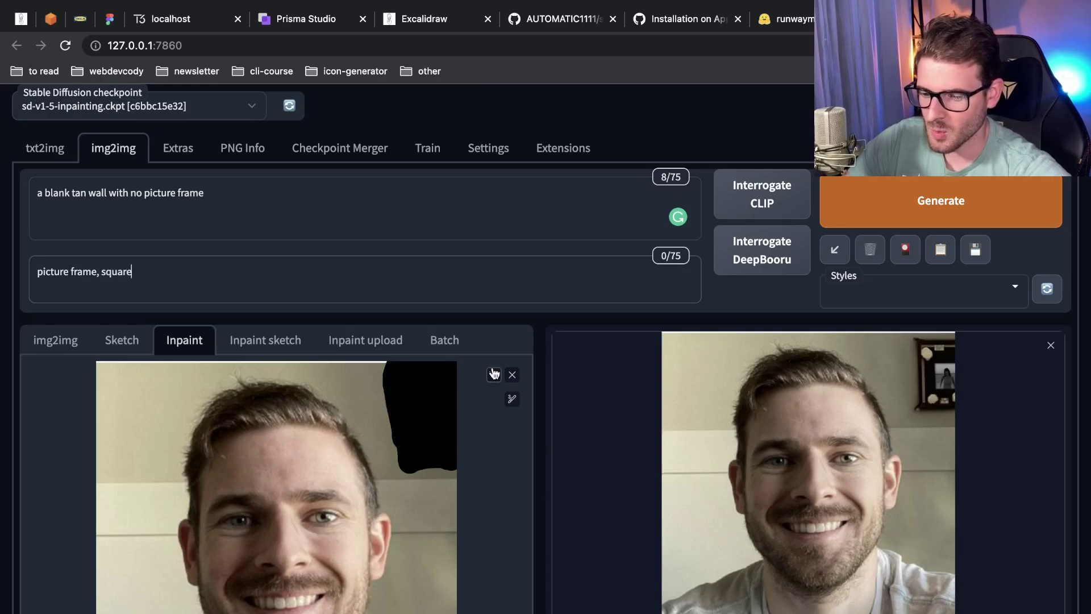
{"action": "scroll", "coordinate": [537, 352], "scroll_direction": "down", "scroll_amount": 10}
Raise denoising strength to 1 and generate a new inpainted image of the bare wall.
{"action": "scroll", "coordinate": [539, 357], "scroll_direction": "down", "scroll_amount": 1}
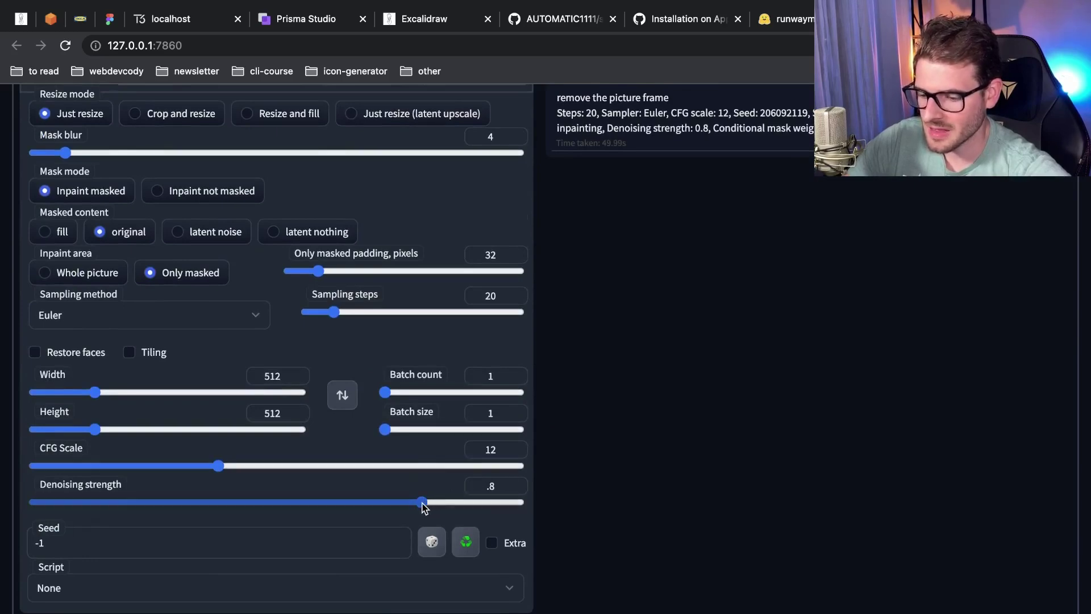
{"action": "left_click_drag", "start_coordinate": [422, 503], "coordinate": [519, 505]}
{"action": "scroll", "coordinate": [589, 473], "scroll_direction": "up", "scroll_amount": 10}
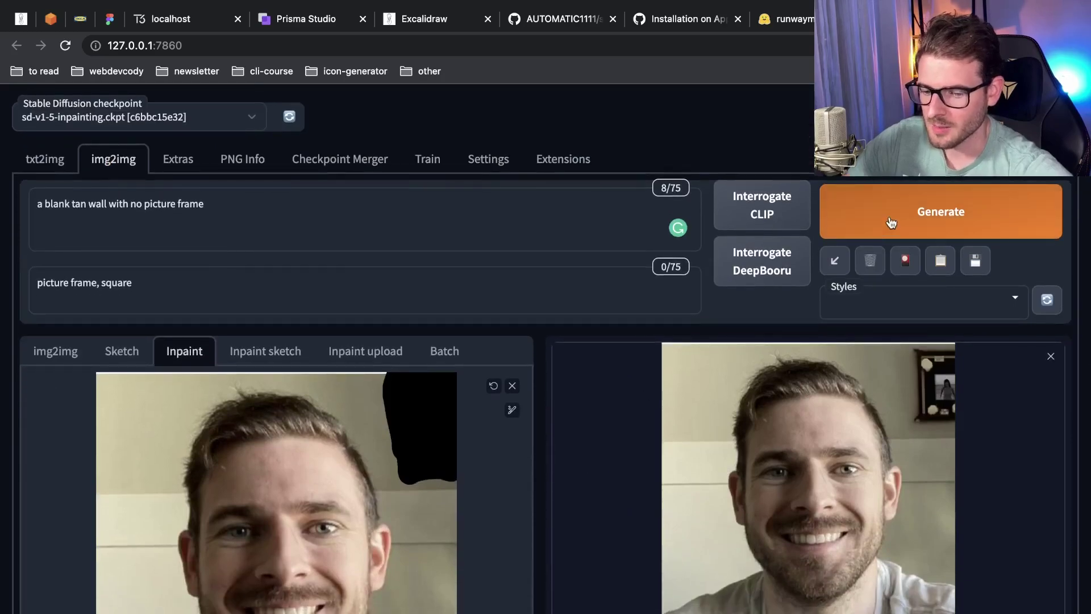
{"action": "left_click", "coordinate": [892, 214]}
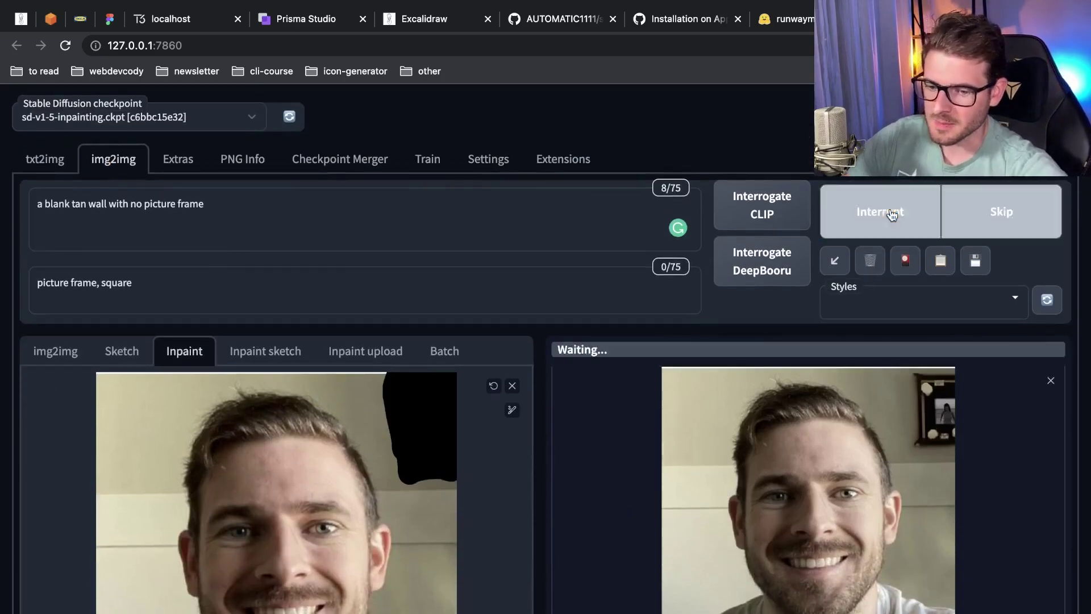
{"action": "scroll", "coordinate": [593, 414], "scroll_direction": "down", "scroll_amount": 2}
{"action": "scroll", "coordinate": [595, 407], "scroll_direction": "up", "scroll_amount": 1}
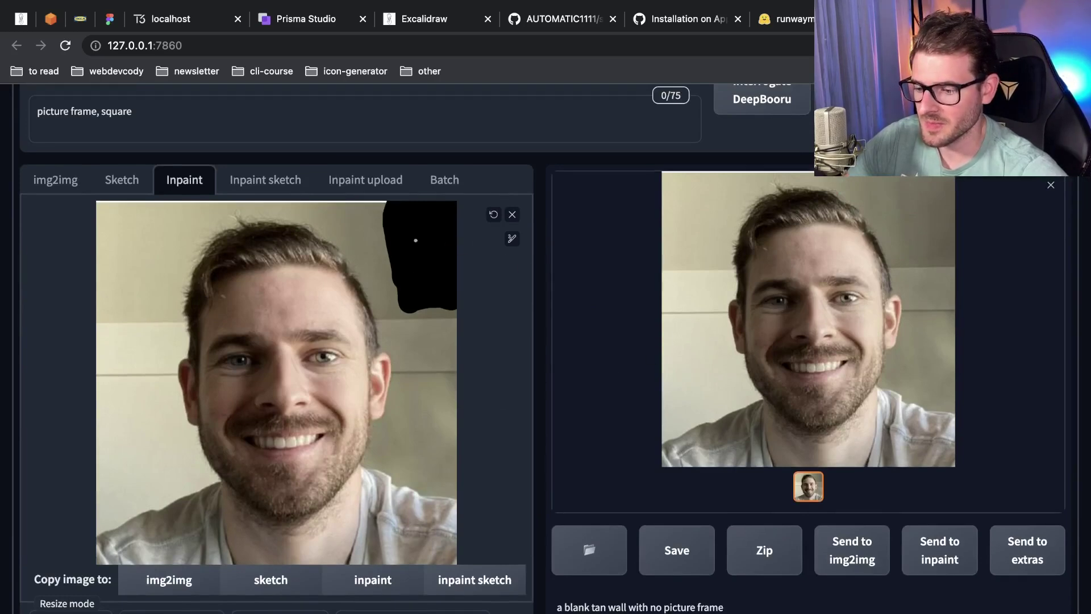
View the bare-wall result full-screen, then close the enlarged view.
{"action": "left_click", "coordinate": [850, 263]}
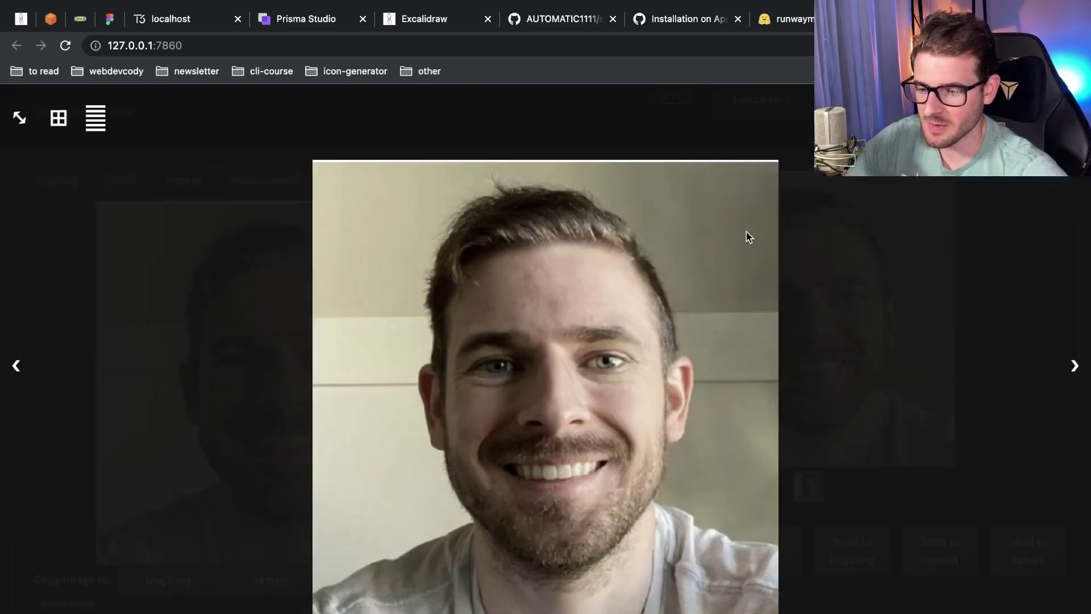
{"action": "key", "text": "Escape"}
{"action": "scroll", "coordinate": [508, 409], "scroll_direction": "down", "scroll_amount": 1}
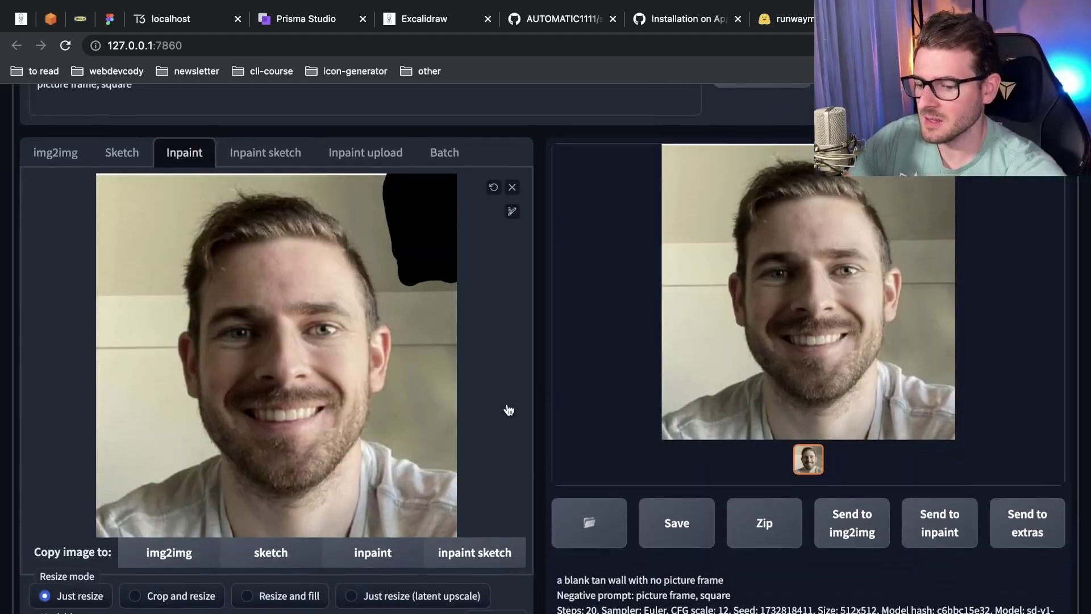
{"action": "scroll", "coordinate": [541, 349], "scroll_direction": "up", "scroll_amount": 2}
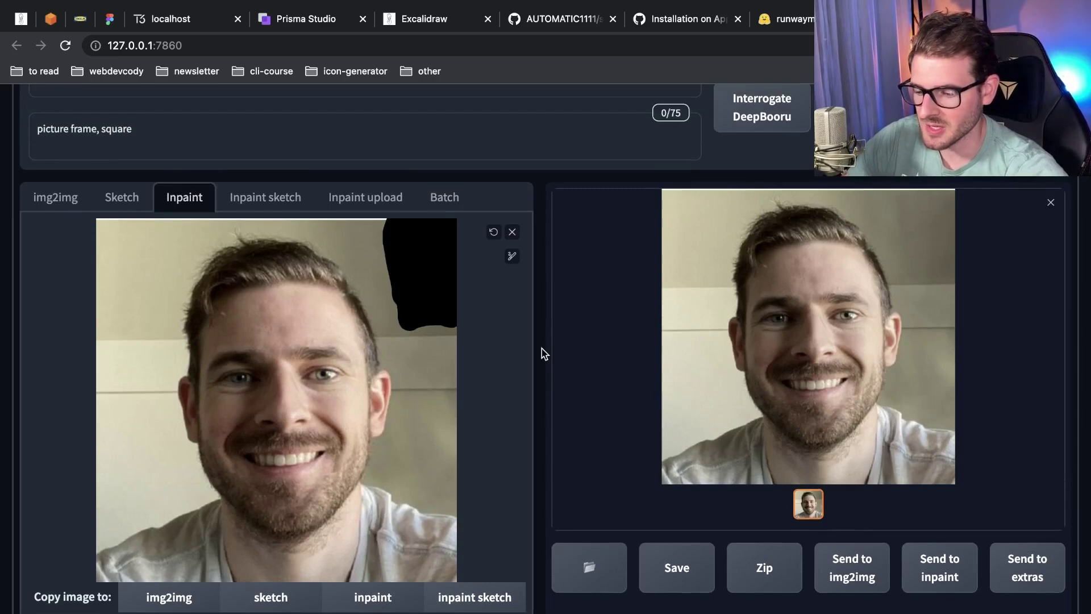
{"action": "scroll", "coordinate": [486, 398], "scroll_direction": "down", "scroll_amount": 3}
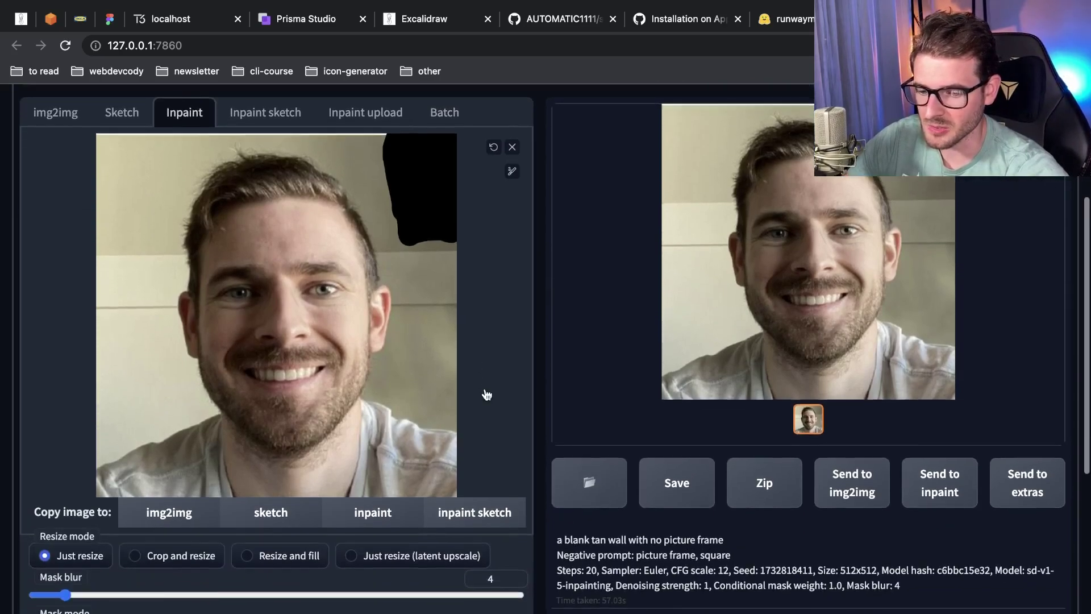
{"action": "scroll", "coordinate": [484, 332], "scroll_direction": "up", "scroll_amount": 2}
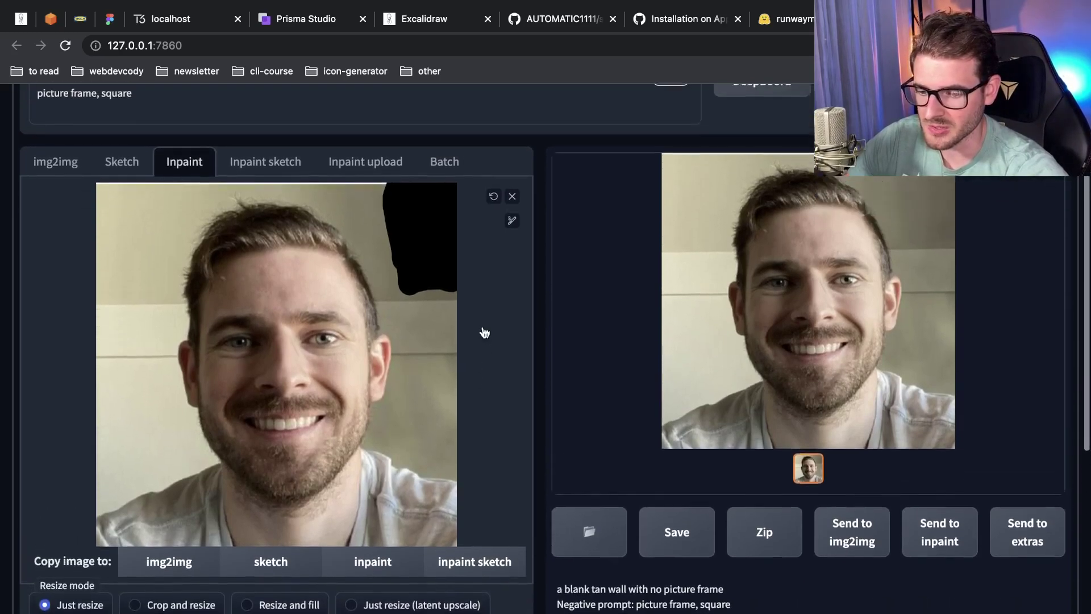
Undo six mask strokes to clear the black mask from the portrait.
{"action": "left_click", "coordinate": [493, 199]}
{"action": "left_click", "coordinate": [493, 199]}
{"action": "left_click", "coordinate": [493, 199]}
{"action": "left_click", "coordinate": [493, 199]}
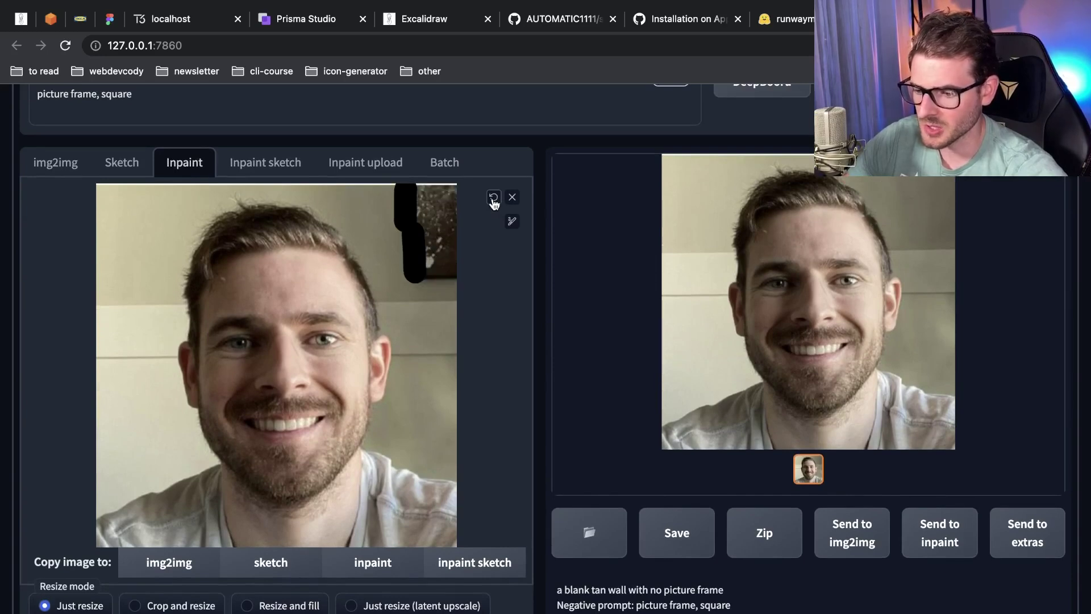
{"action": "left_click", "coordinate": [494, 199]}
{"action": "left_click", "coordinate": [493, 199]}
{"action": "scroll", "coordinate": [494, 239], "scroll_direction": "up", "scroll_amount": 2}
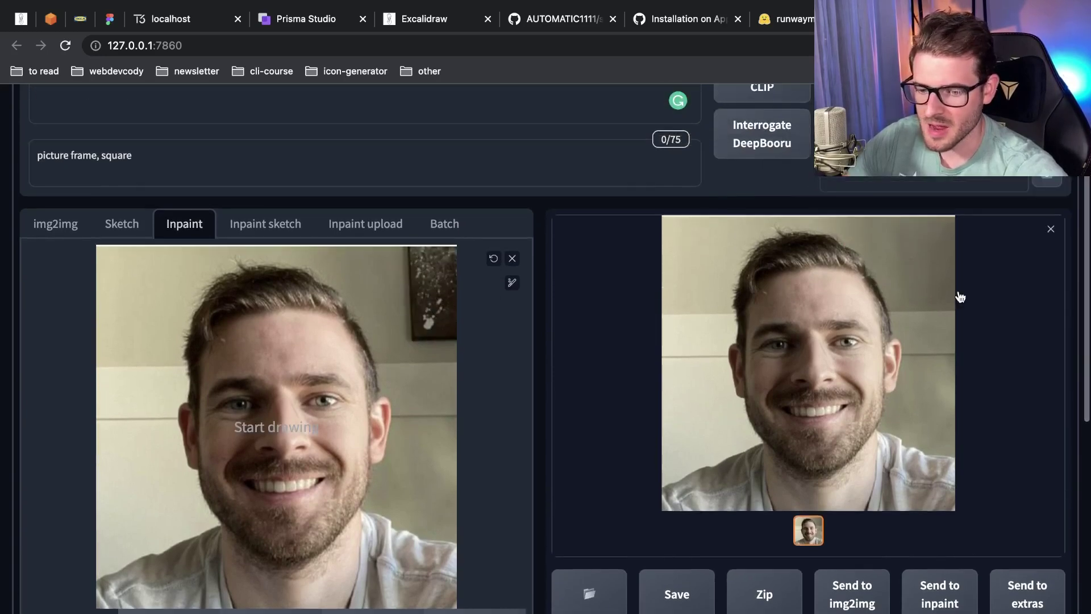
{"action": "scroll", "coordinate": [438, 479], "scroll_direction": "down", "scroll_amount": 1}
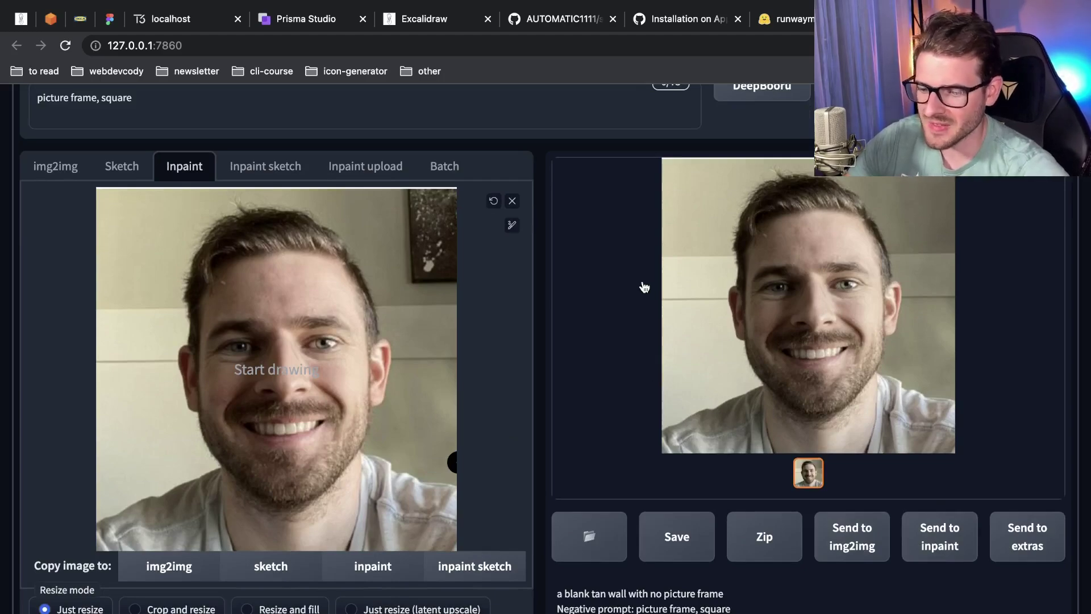
{"action": "key", "text": "super+Tab"}
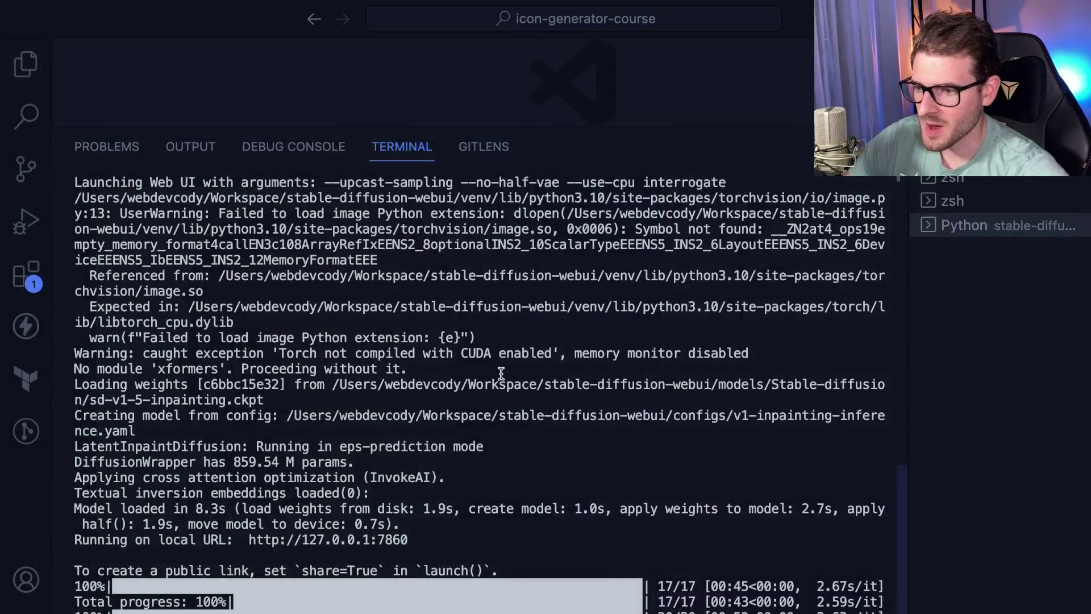
{"action": "key", "text": "super+Tab"}
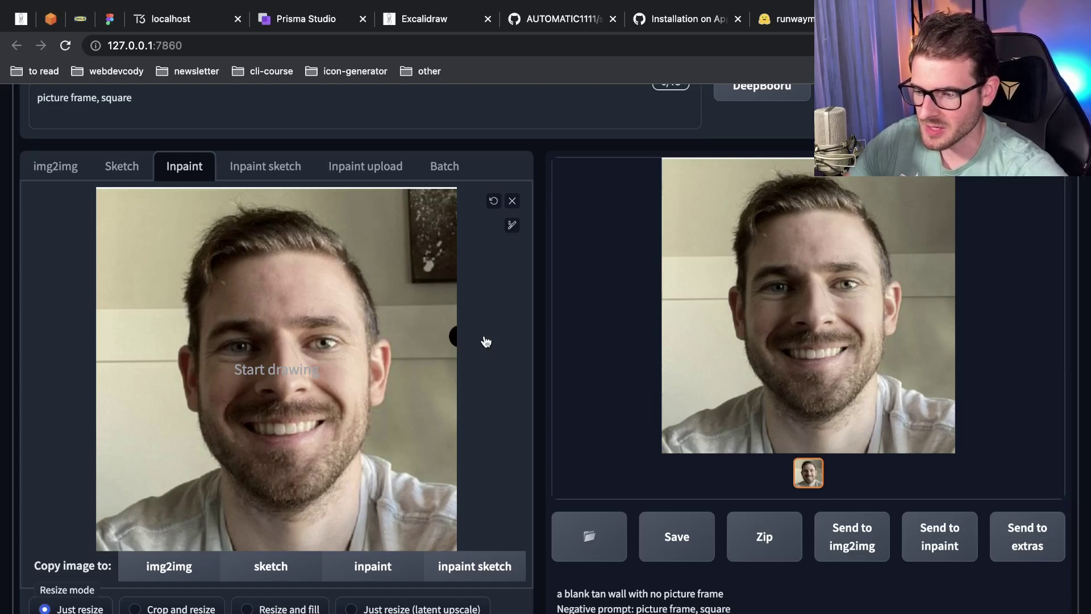
Brush a mask over the shirt from the cheek down to the bottom-left corner.
{"action": "scroll", "coordinate": [486, 341], "scroll_direction": "down", "scroll_amount": 2}
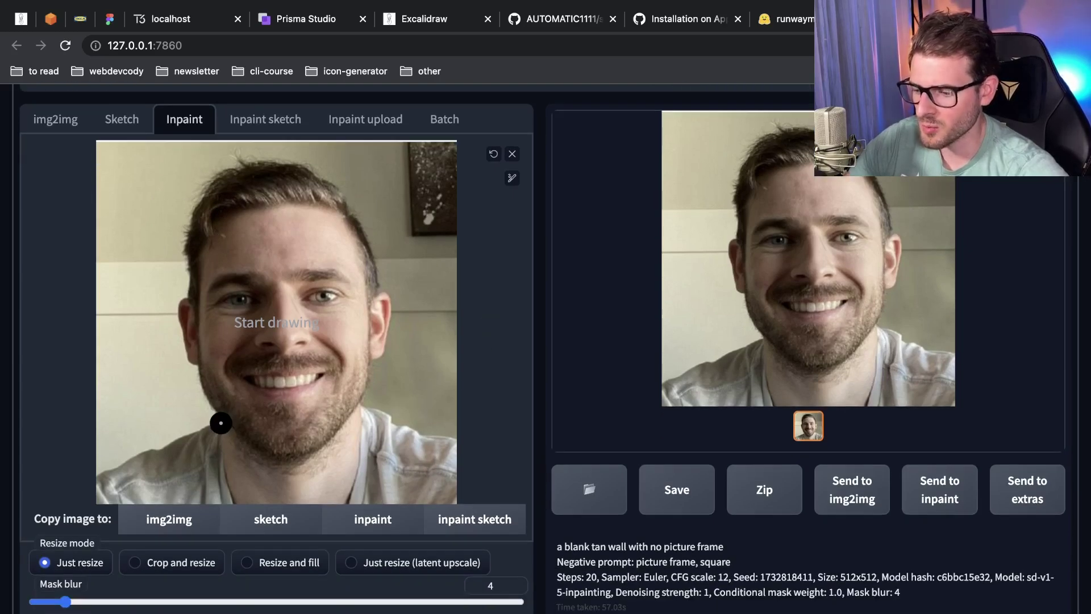
{"action": "mouse_move", "coordinate": [221, 423]}
{"action": "left_mouse_down"}
{"action": "mouse_move", "coordinate": [151, 450]}
{"action": "mouse_move", "coordinate": [93, 486]}
{"action": "mouse_move", "coordinate": [99, 497]}
{"action": "left_mouse_up"}
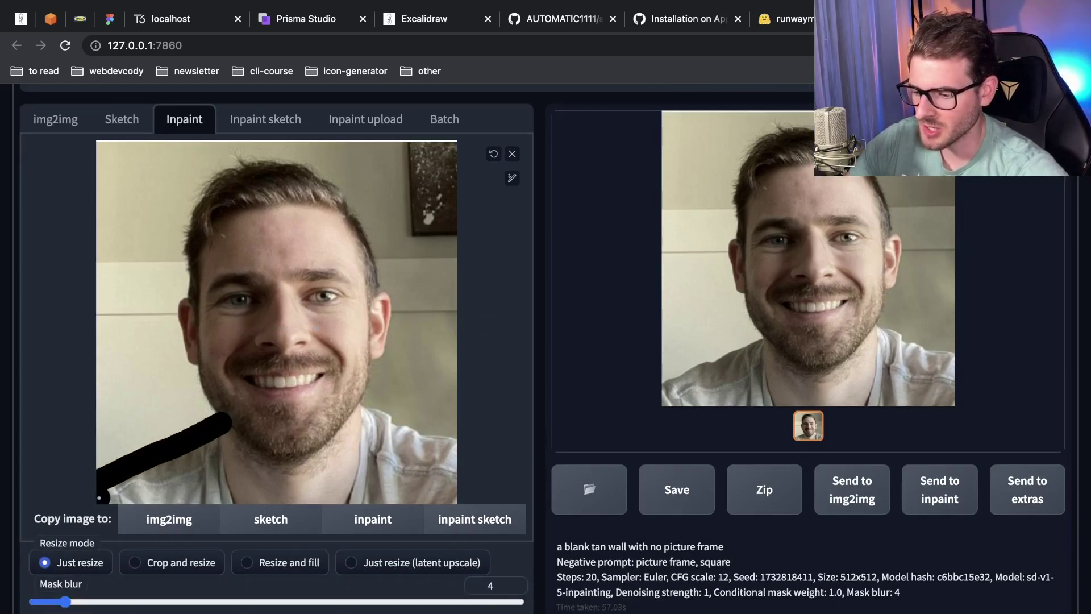
{"action": "mouse_move", "coordinate": [233, 493]}
{"action": "left_mouse_down"}
{"action": "mouse_move", "coordinate": [98, 502]}
{"action": "mouse_move", "coordinate": [195, 464]}
{"action": "mouse_move", "coordinate": [218, 440]}
{"action": "mouse_move", "coordinate": [230, 485]}
{"action": "mouse_move", "coordinate": [180, 469]}
{"action": "left_mouse_up"}
{"action": "left_click", "coordinate": [107, 493]}
Change the prompt to 'a man wearing a green shirt' and empty the negative prompt.
{"action": "scroll", "coordinate": [465, 324], "scroll_direction": "up", "scroll_amount": 5}
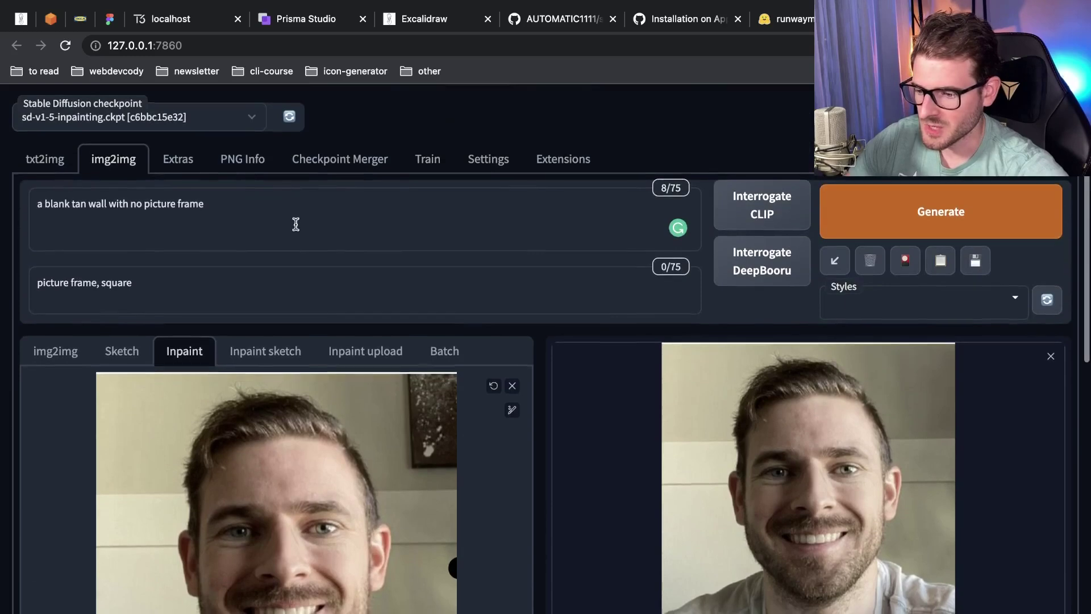
{"action": "triple_click", "coordinate": [295, 223]}
{"action": "type", "text": "a man"}
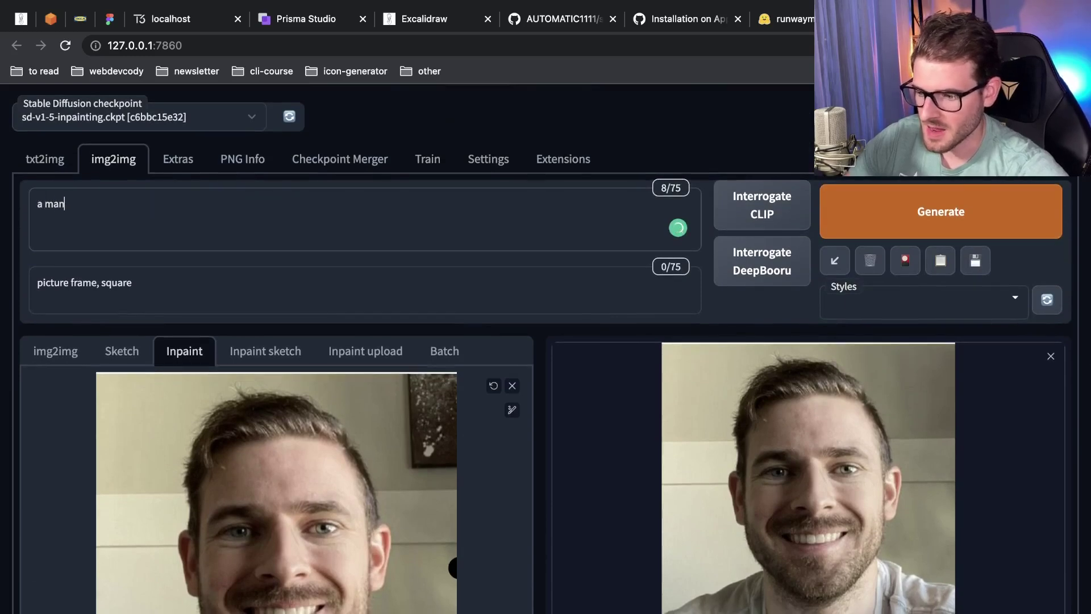
{"action": "type", "text": " wearing a "}
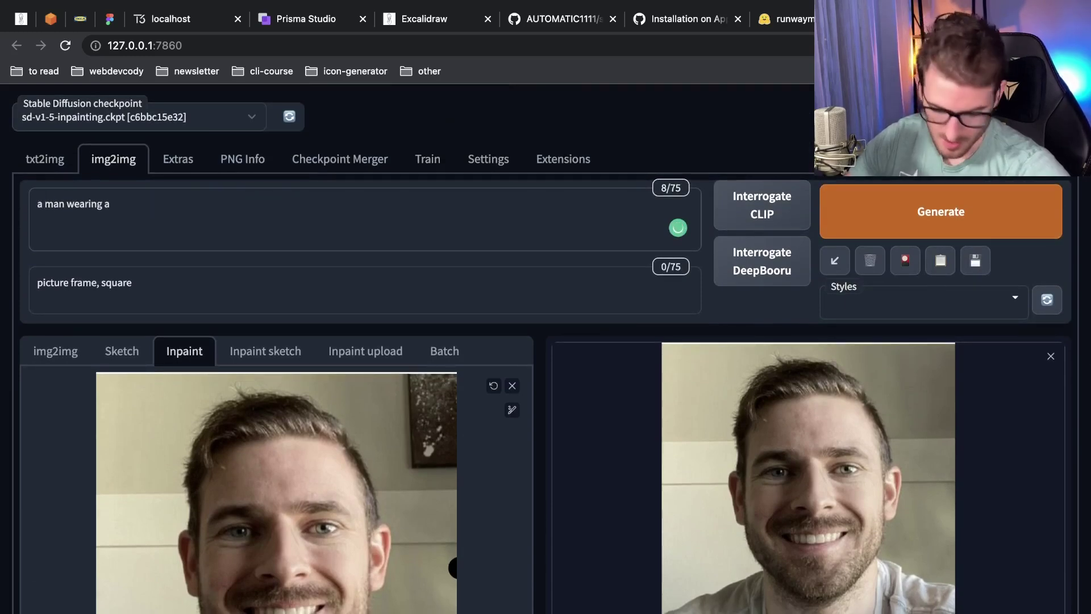
{"action": "type", "text": "green shirt"}
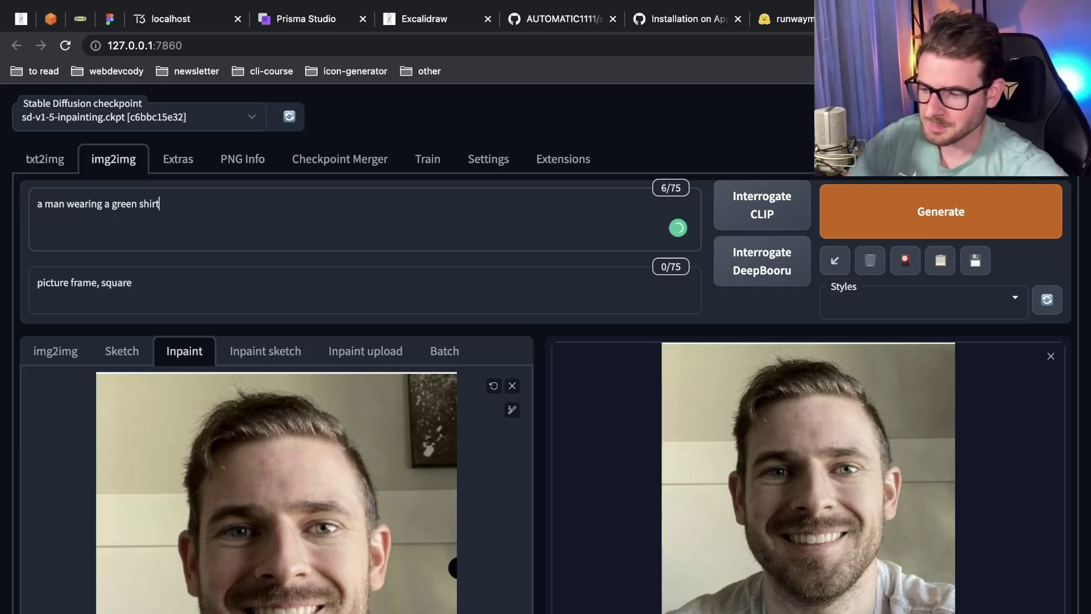
{"action": "key", "text": "super+Up"}
{"action": "key", "text": "shift+Right"}
{"action": "left_click", "coordinate": [178, 297]}
{"action": "key", "text": "super+a"}
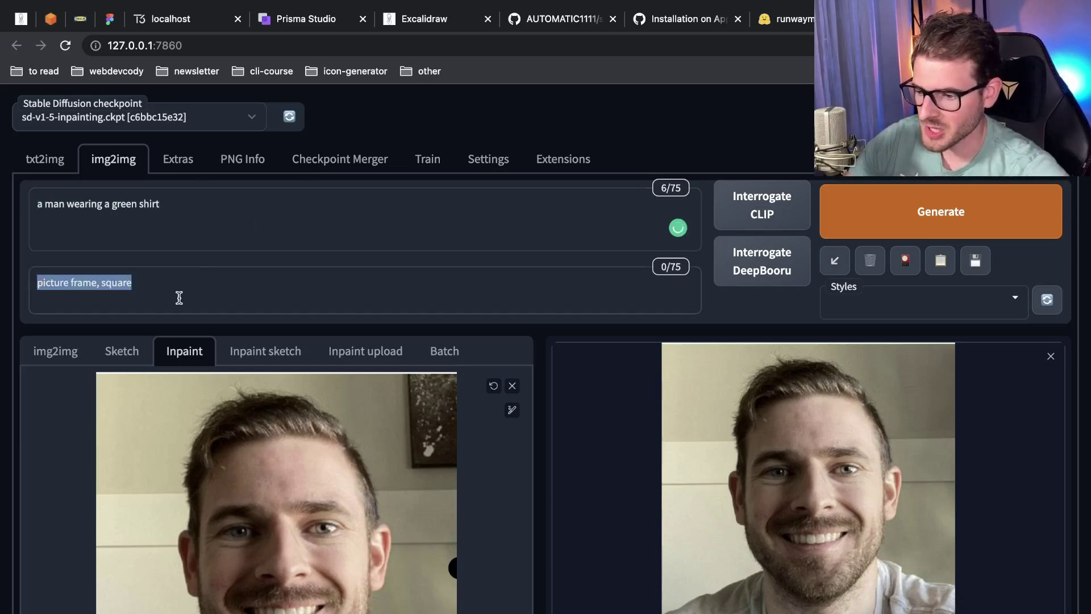
{"action": "key", "text": "BackSpace"}
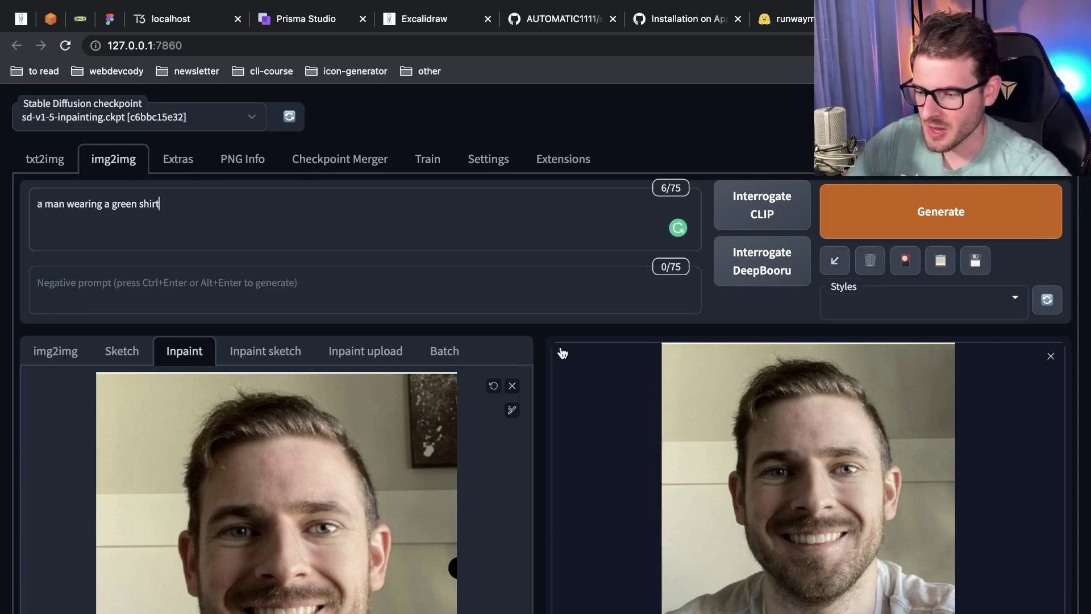
Generate the green-shirt inpaint with Ctrl+Enter.
{"action": "scroll", "coordinate": [563, 353], "scroll_direction": "down", "scroll_amount": 10}
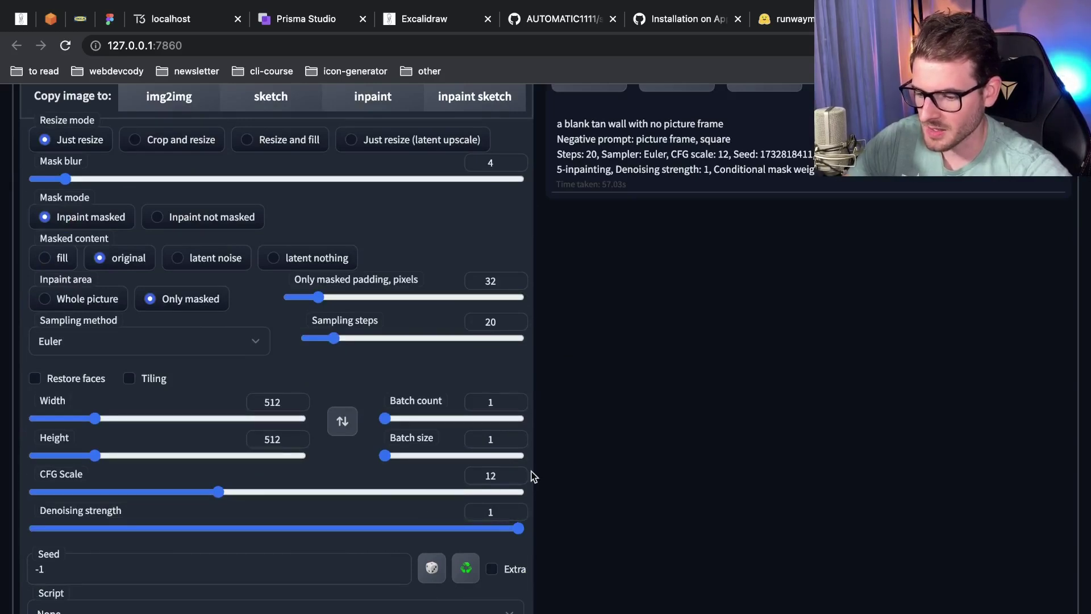
{"action": "scroll", "coordinate": [626, 453], "scroll_direction": "up", "scroll_amount": 10}
{"action": "scroll", "coordinate": [628, 456], "scroll_direction": "down", "scroll_amount": 1}
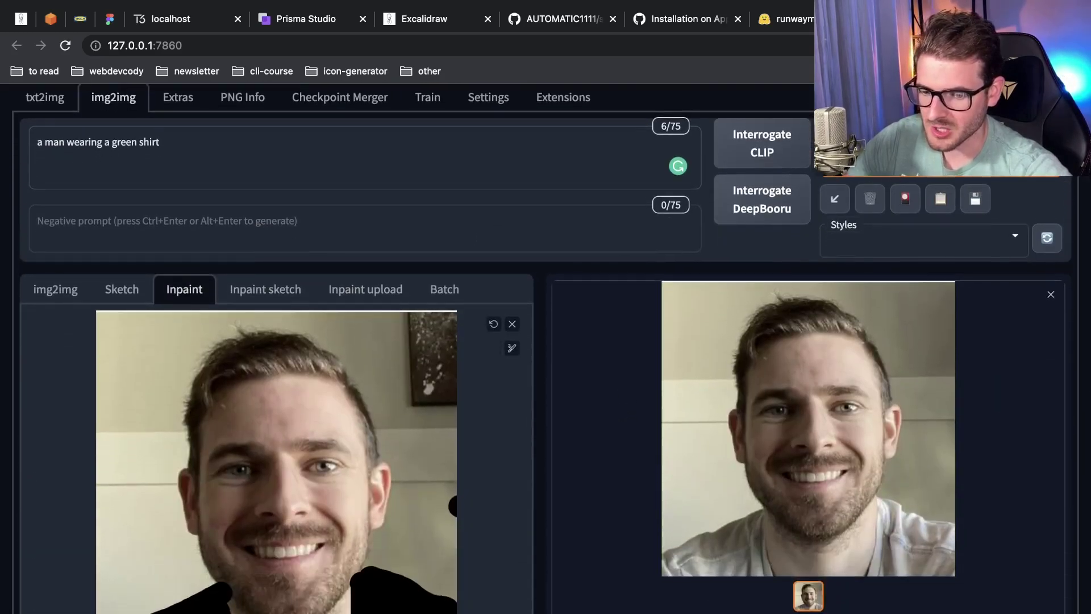
{"action": "key", "text": "ctrl+Return"}
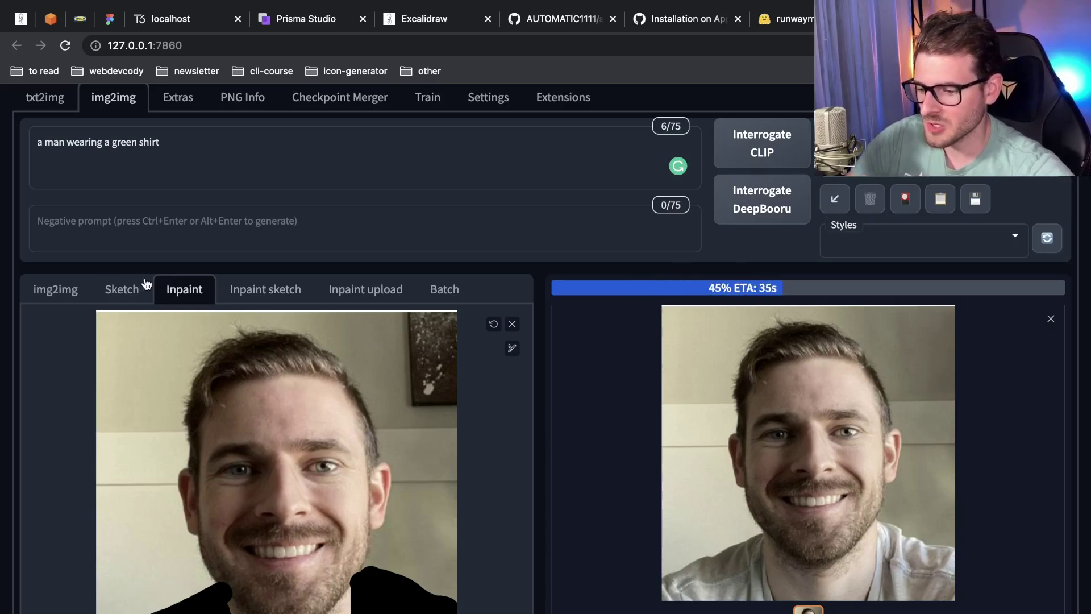
Capture a screenshot region and review the green-shirt prompt and result.
{"action": "key", "text": "super+shift+4"}
{"action": "left_click_drag", "start_coordinate": [90, 271], "coordinate": [17, 312]}
{"action": "scroll", "coordinate": [339, 244], "scroll_direction": "up", "scroll_amount": 2}
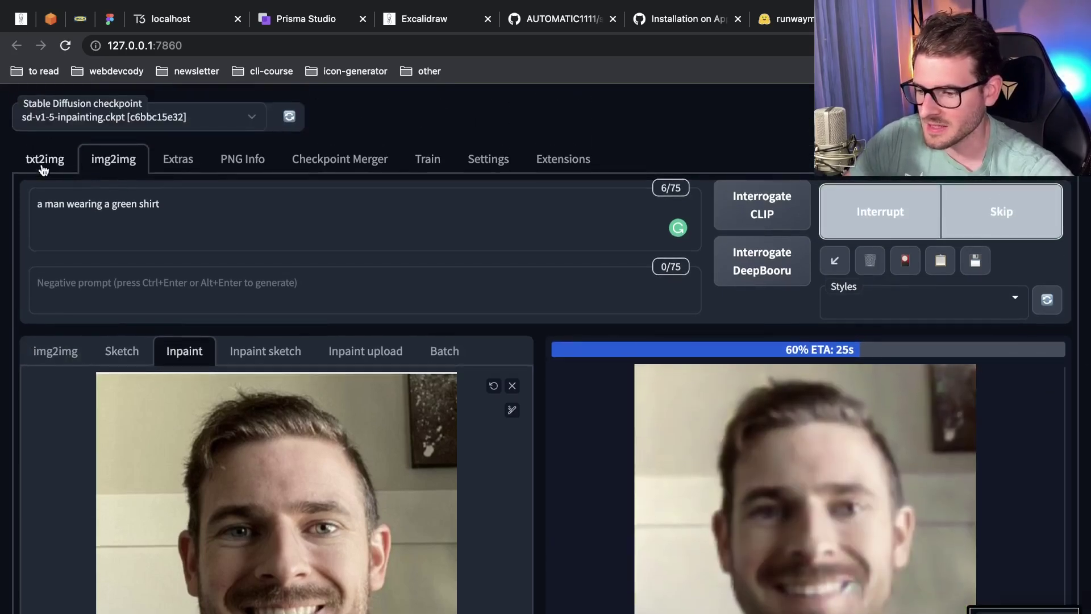
{"action": "left_click_drag", "start_coordinate": [161, 204], "coordinate": [5, 208]}
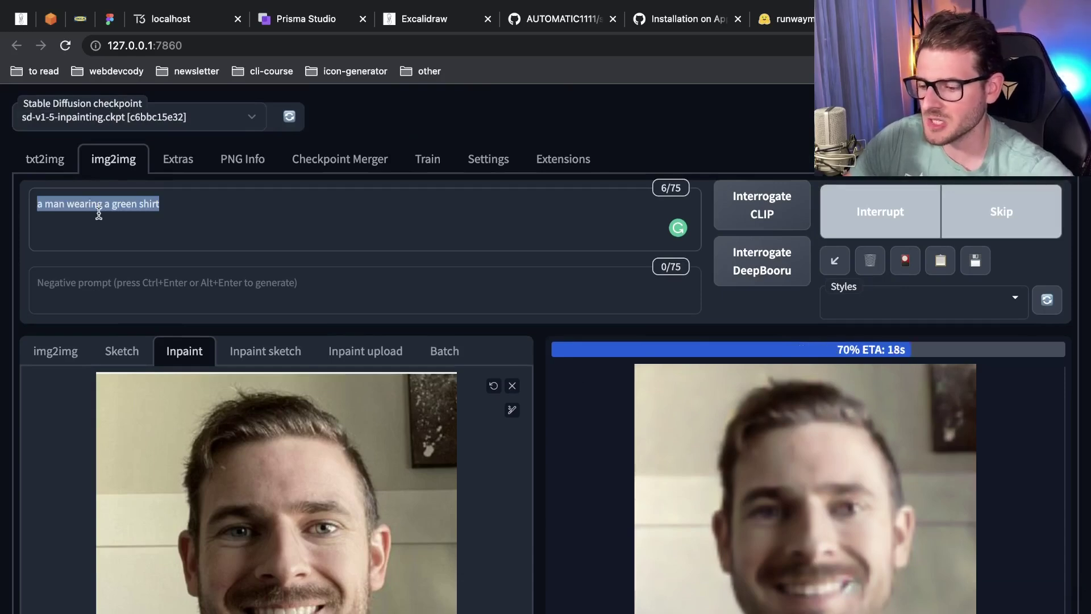
{"action": "left_click", "coordinate": [99, 213]}
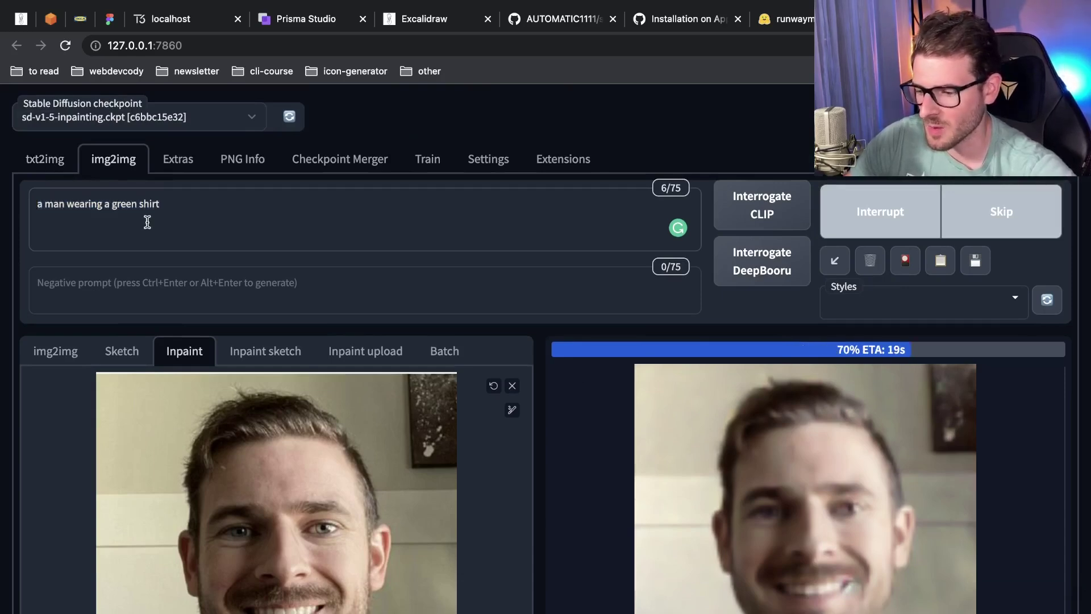
{"action": "scroll", "coordinate": [485, 231], "scroll_direction": "down", "scroll_amount": 1}
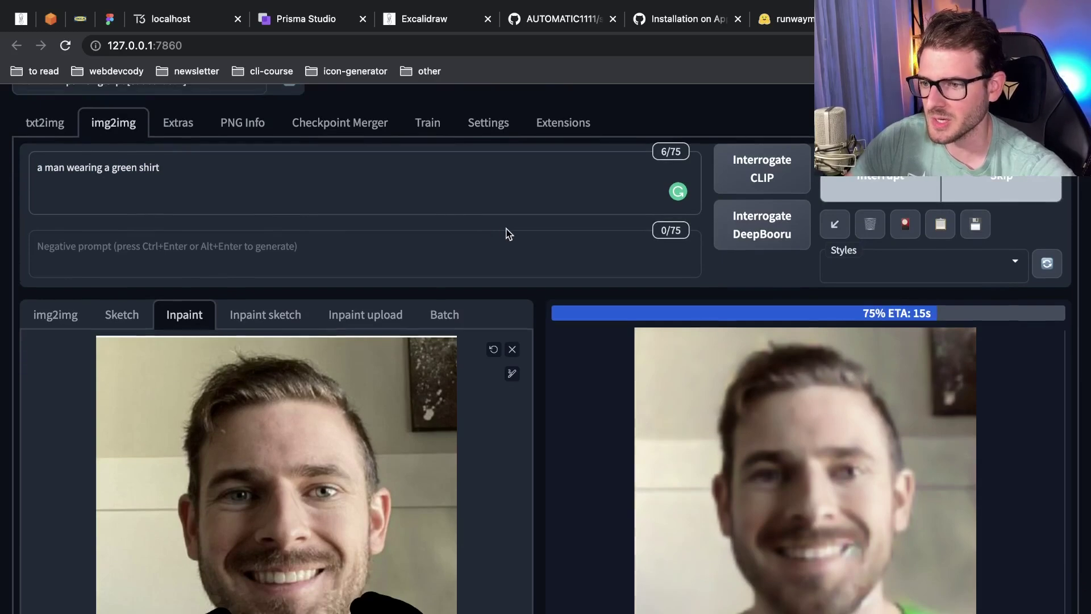
{"action": "scroll", "coordinate": [506, 231], "scroll_direction": "down", "scroll_amount": 1}
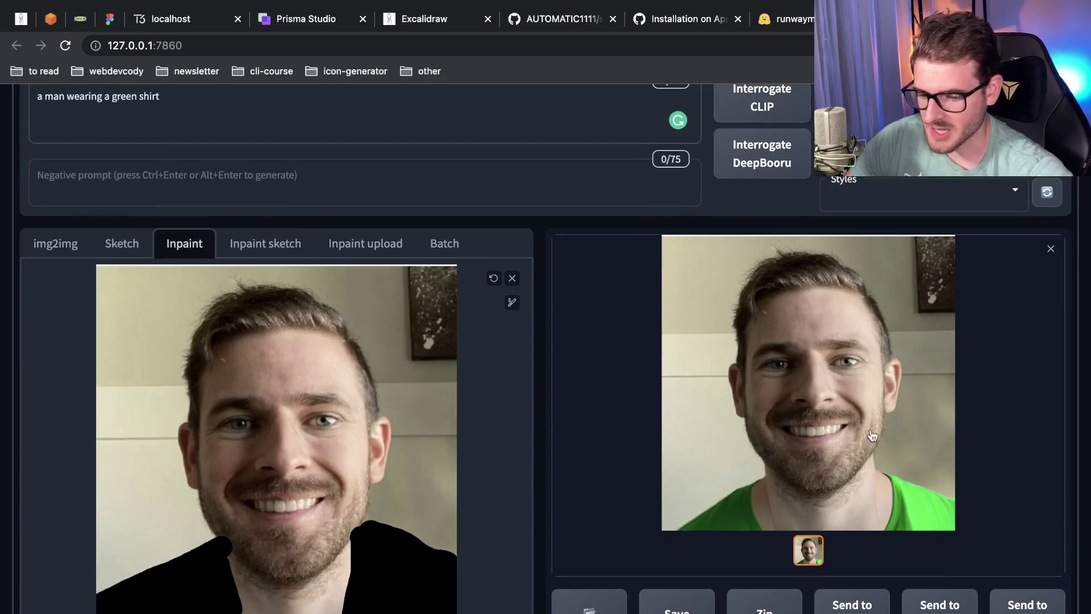
Enter 'vibrant colors' as the negative prompt.
{"action": "scroll", "coordinate": [817, 323], "scroll_direction": "up", "scroll_amount": 1}
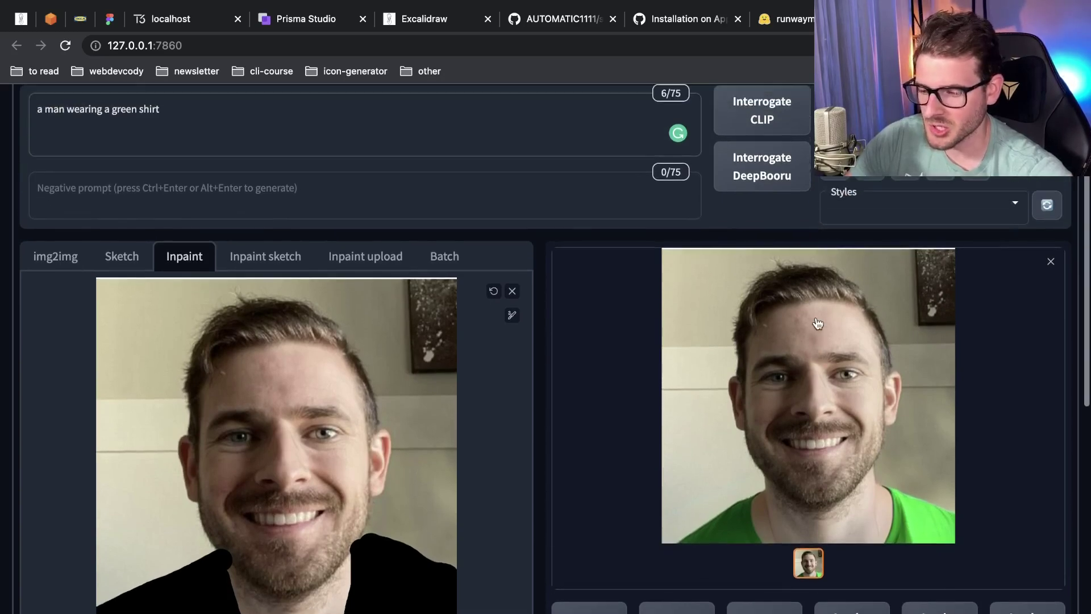
{"action": "scroll", "coordinate": [454, 212], "scroll_direction": "up", "scroll_amount": 2}
{"action": "left_click", "coordinate": [383, 211]}
{"action": "scroll", "coordinate": [384, 211], "scroll_direction": "down", "scroll_amount": 1}
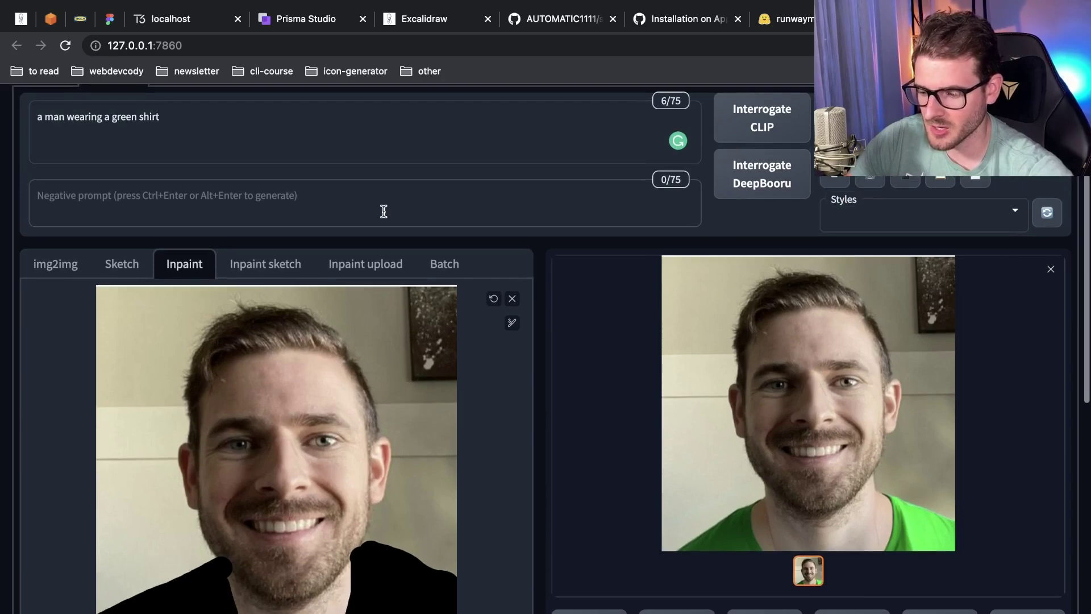
{"action": "type", "text": "vibrant colors"}
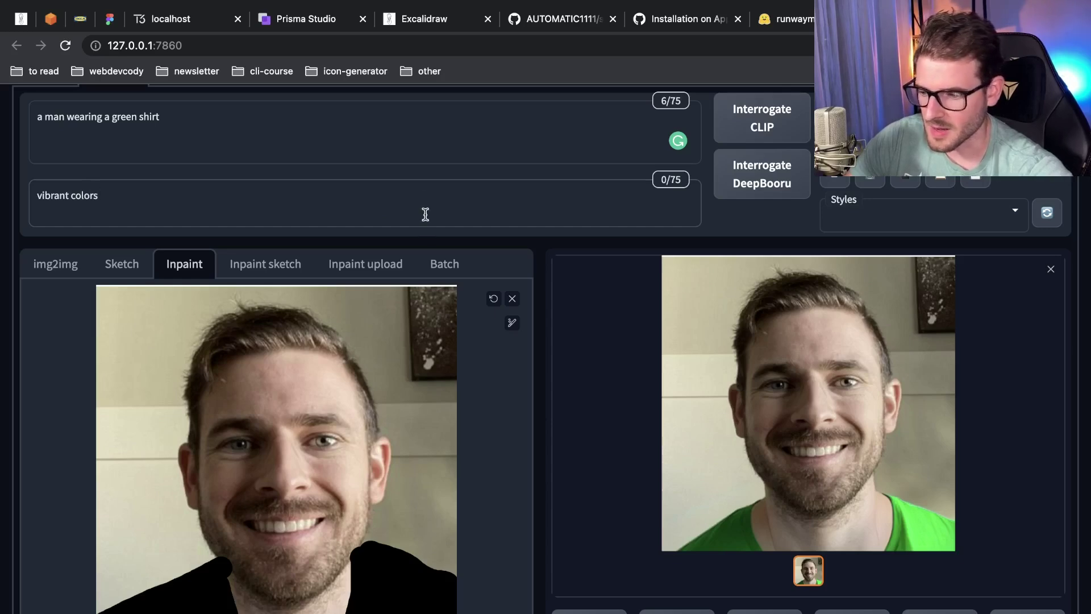
Check the word 'green' in the prompt and regenerate the shirt.
{"action": "scroll", "coordinate": [426, 202], "scroll_direction": "up", "scroll_amount": 1}
{"action": "double_click", "coordinate": [122, 149]}
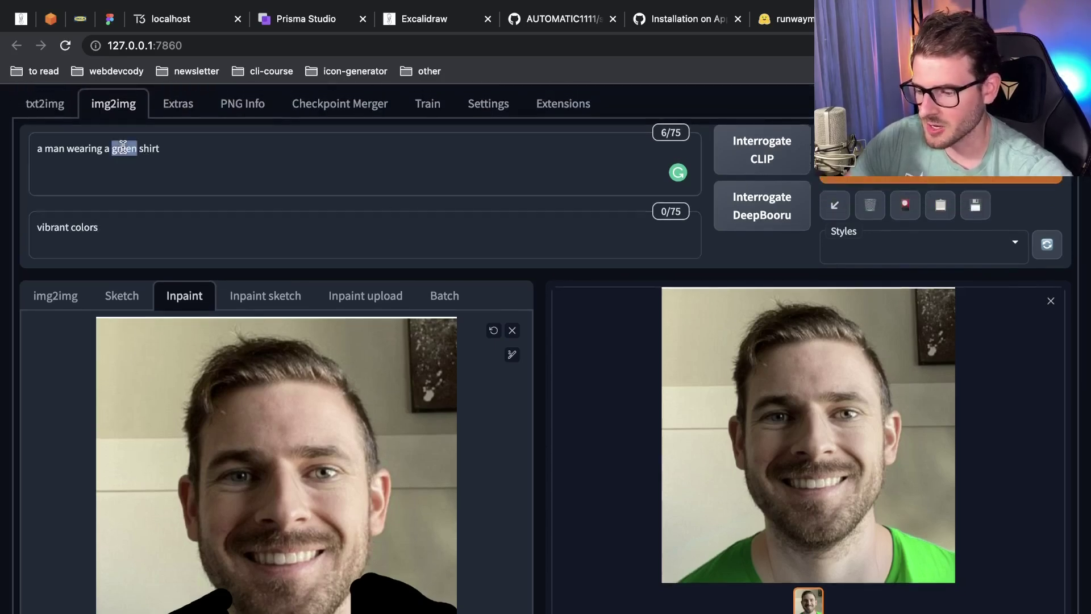
{"action": "left_click", "coordinate": [170, 161]}
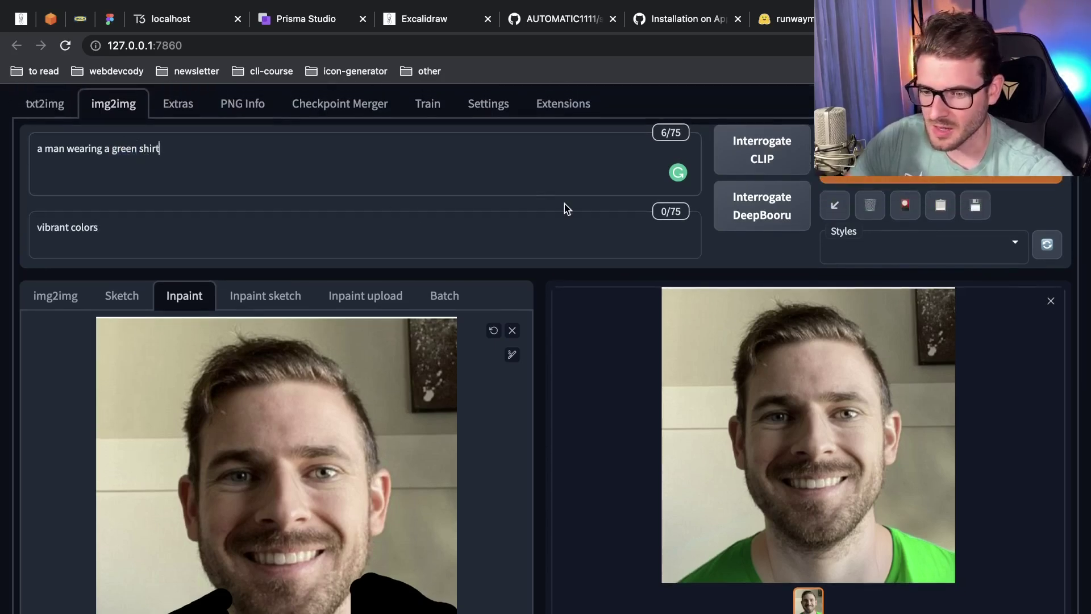
{"action": "scroll", "coordinate": [528, 317], "scroll_direction": "down", "scroll_amount": 6}
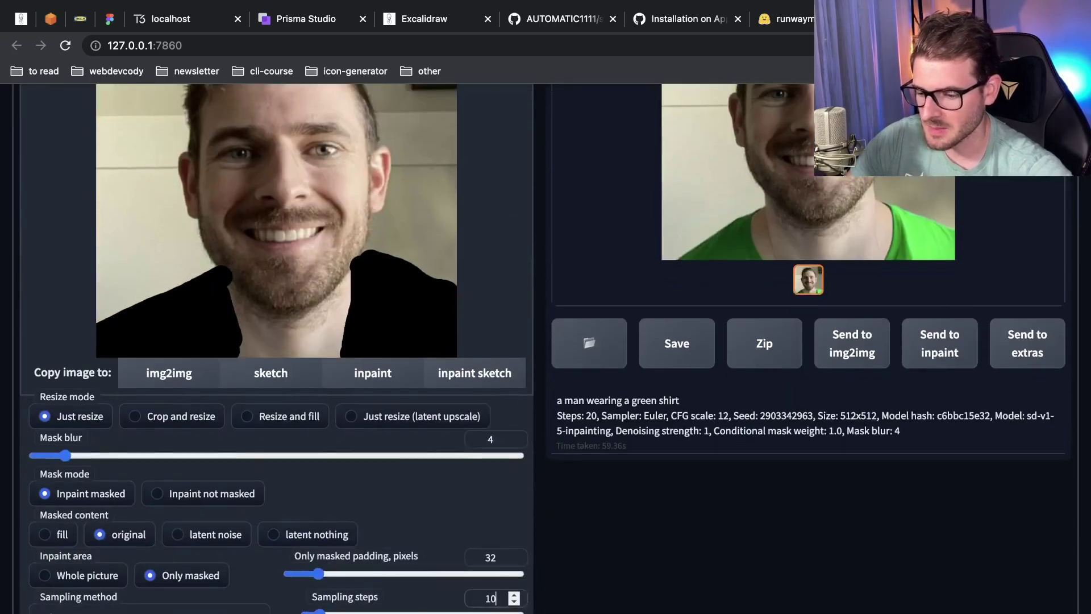
{"action": "scroll", "coordinate": [599, 586], "scroll_direction": "up", "scroll_amount": 7}
{"action": "left_click", "coordinate": [939, 215]}
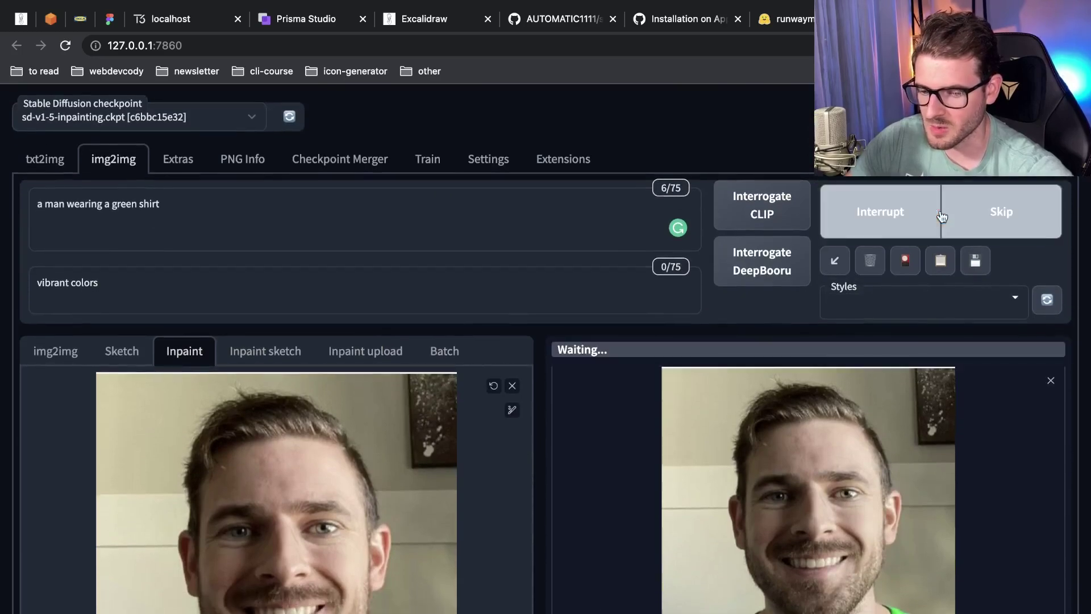
{"action": "scroll", "coordinate": [526, 284], "scroll_direction": "down", "scroll_amount": 3}
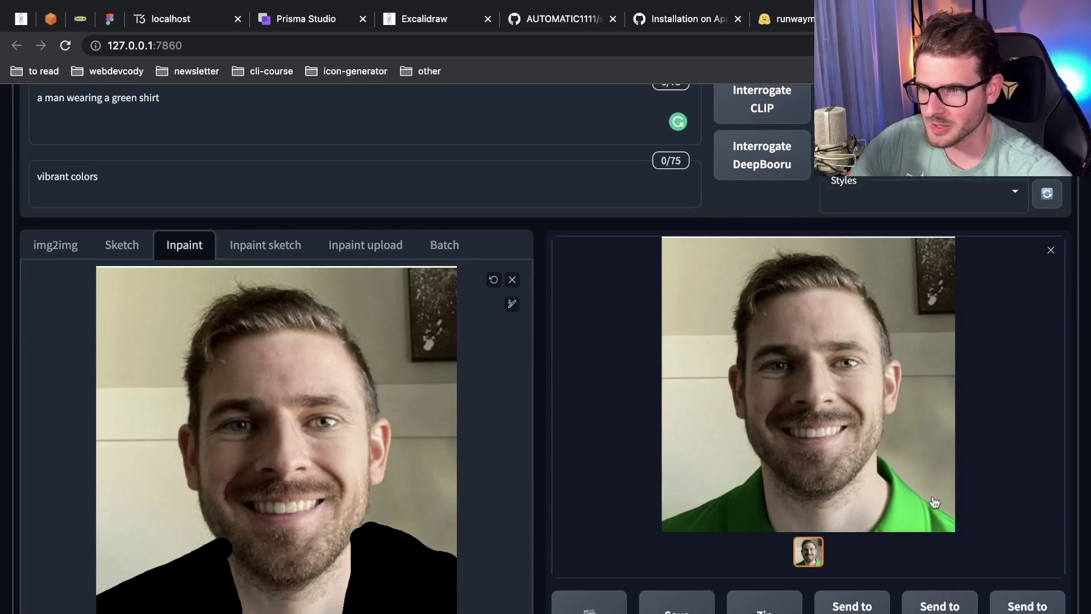
{"action": "scroll", "coordinate": [938, 486], "scroll_direction": "down", "scroll_amount": 1}
{"action": "scroll", "coordinate": [889, 422], "scroll_direction": "up", "scroll_amount": 2}
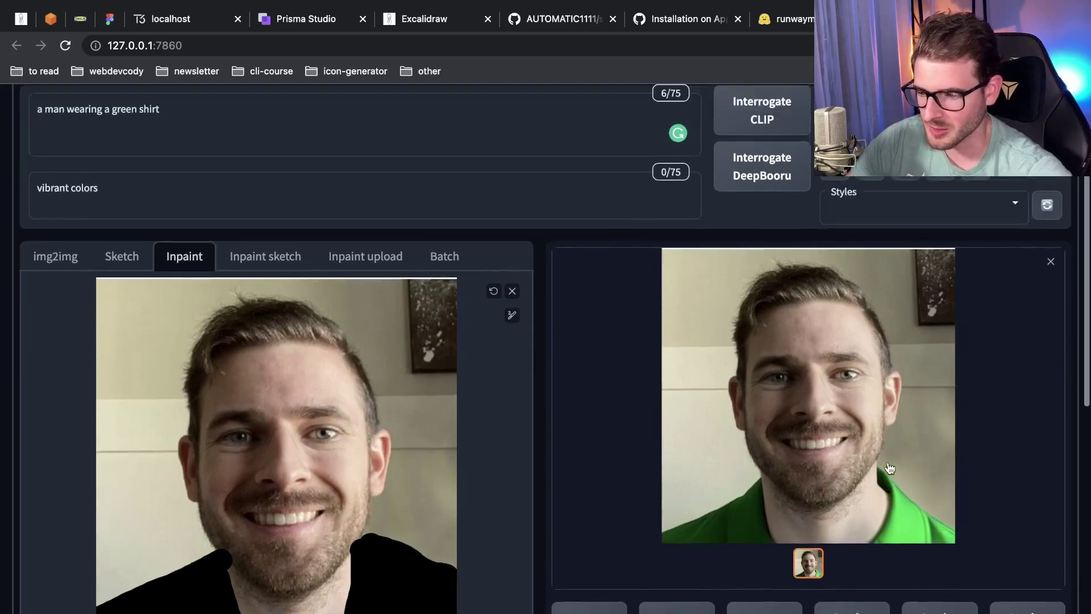
Recheck the 'vibrant colors' negative prompt and review the darker green polo result.
{"action": "left_click", "coordinate": [168, 200]}
{"action": "key", "text": "super+a"}
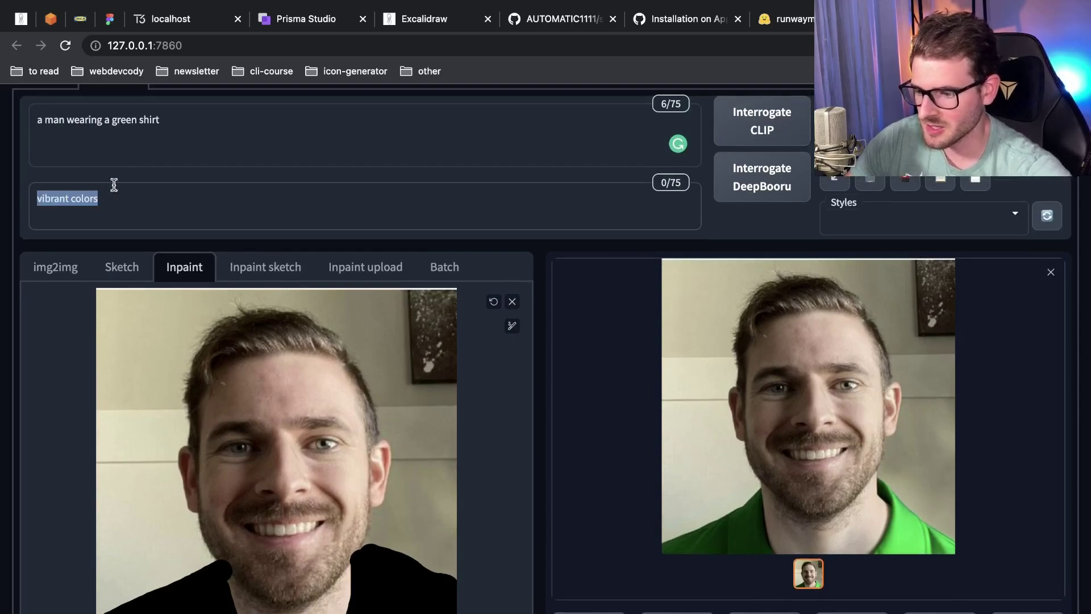
{"action": "left_click", "coordinate": [563, 382]}
{"action": "scroll", "coordinate": [564, 384], "scroll_direction": "down", "scroll_amount": 1}
{"action": "scroll", "coordinate": [564, 383], "scroll_direction": "down", "scroll_amount": 10}
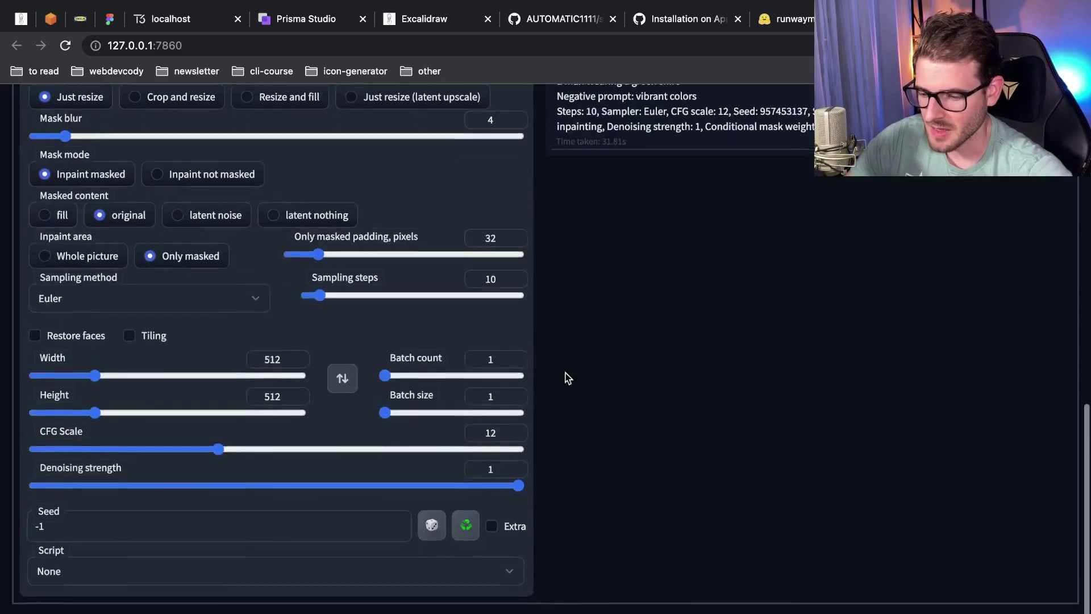
{"action": "scroll", "coordinate": [565, 378], "scroll_direction": "up", "scroll_amount": 2}
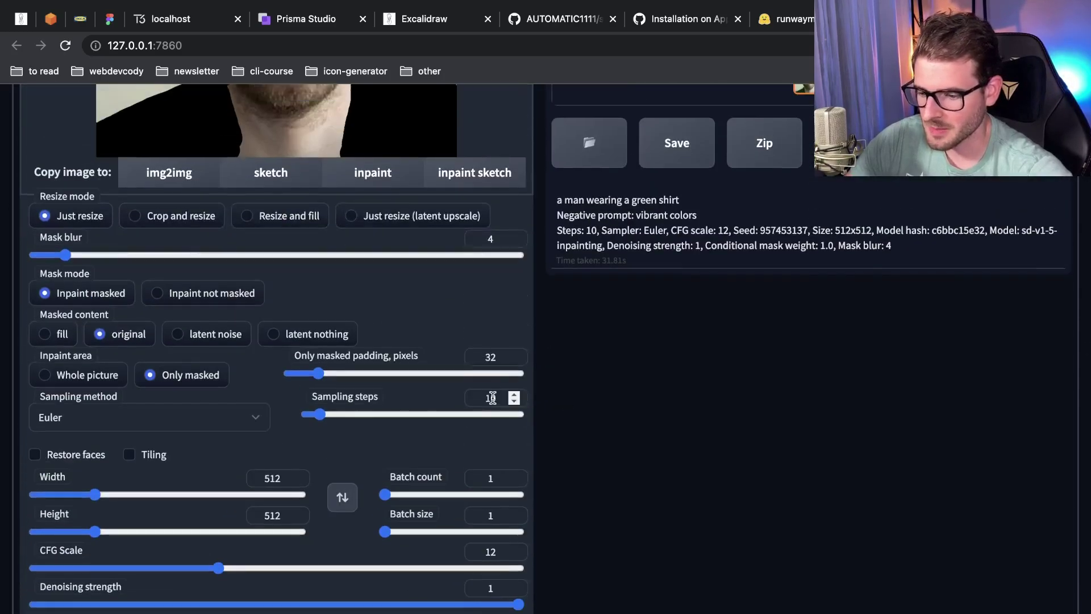
{"action": "scroll", "coordinate": [638, 350], "scroll_direction": "up", "scroll_amount": 8}
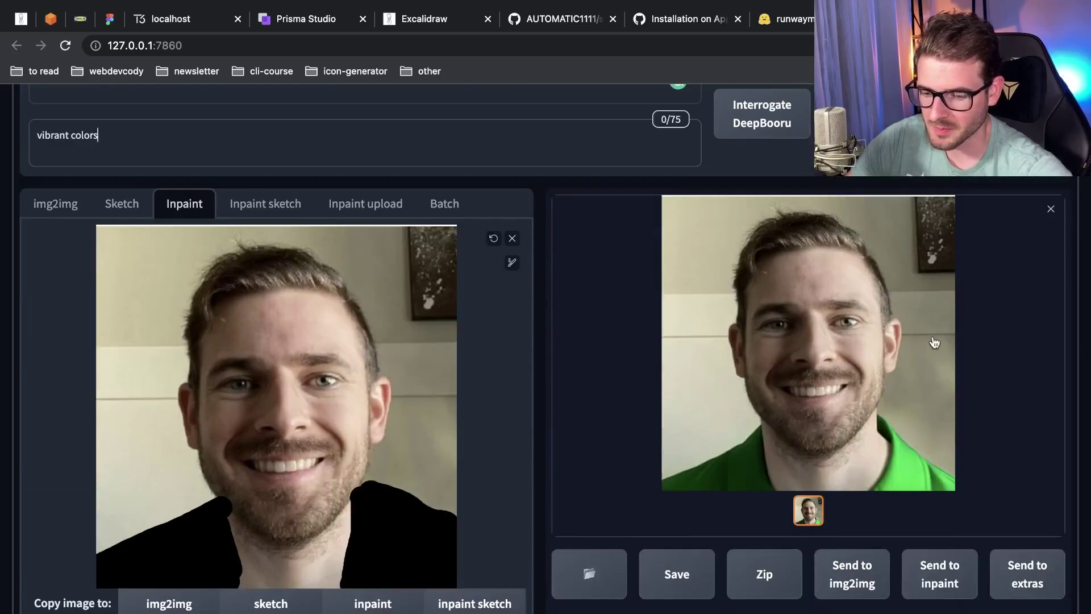
{"action": "scroll", "coordinate": [494, 242], "scroll_direction": "up", "scroll_amount": 3}
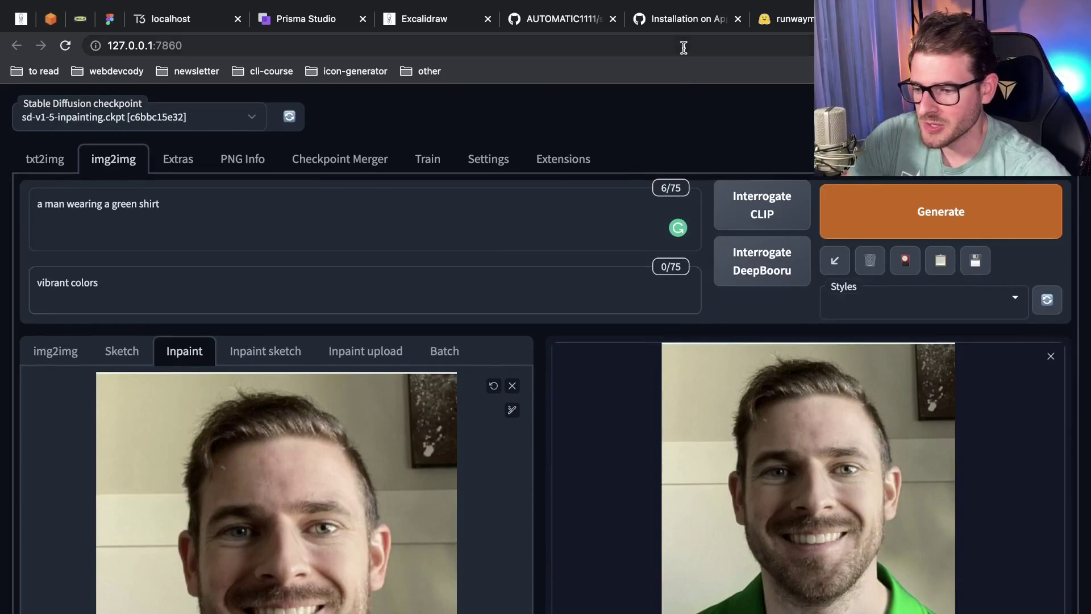
Look through the GitHub repo, Apple Silicon wiki and Hugging Face tabs, then return to the web UI.
{"action": "left_click", "coordinate": [575, 20]}
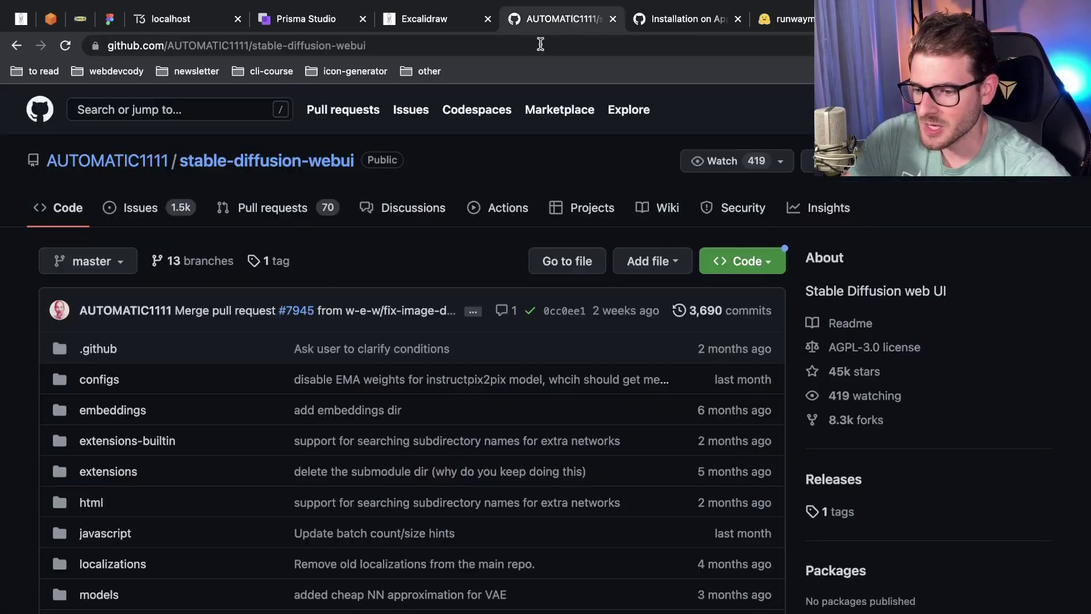
{"action": "left_click", "coordinate": [690, 20]}
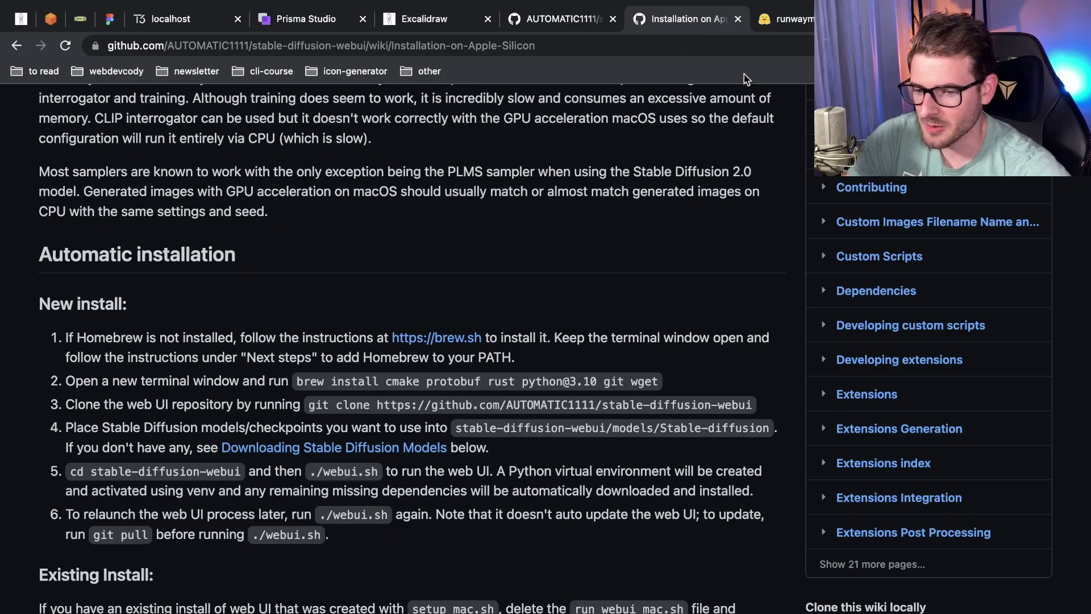
{"action": "left_click", "coordinate": [789, 19]}
{"action": "left_click", "coordinate": [909, 19]}
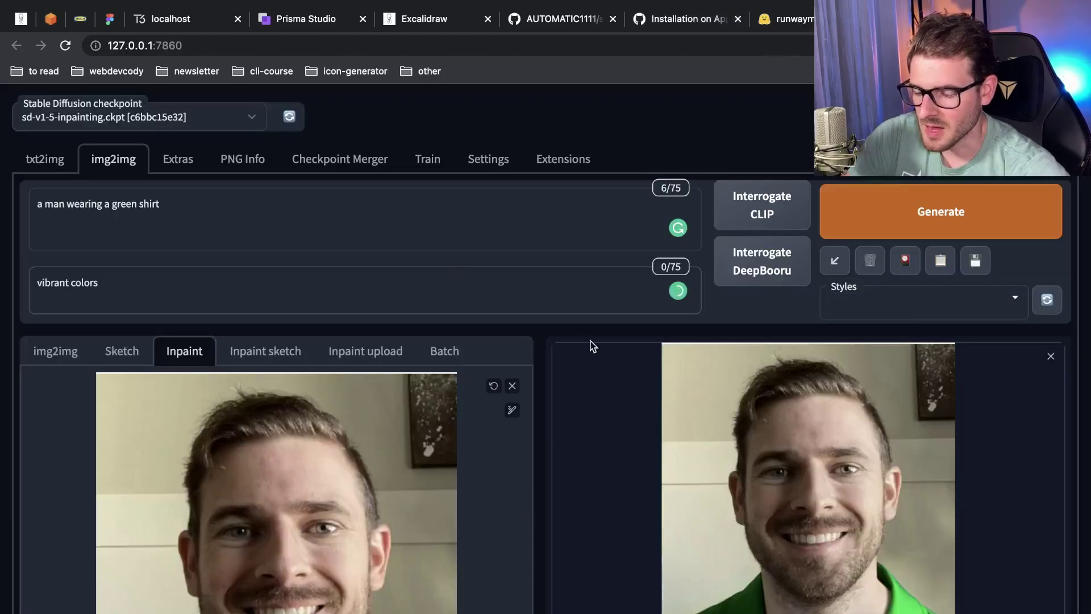
{"action": "scroll", "coordinate": [538, 361], "scroll_direction": "down", "scroll_amount": 1}
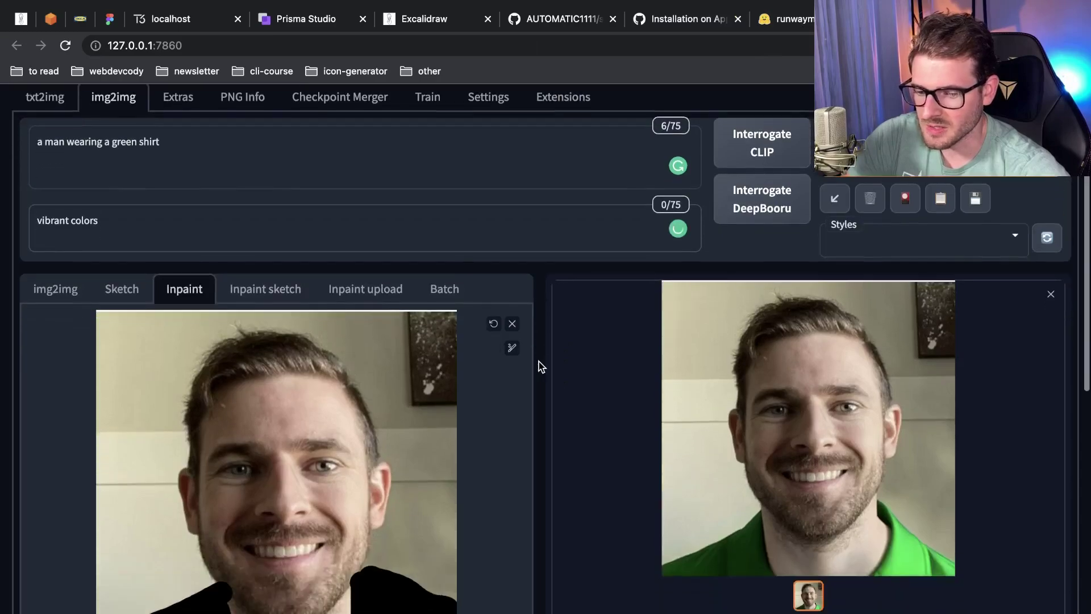
{"action": "scroll", "coordinate": [539, 361], "scroll_direction": "down", "scroll_amount": 5}
{"action": "scroll", "coordinate": [539, 361], "scroll_direction": "down", "scroll_amount": 4}
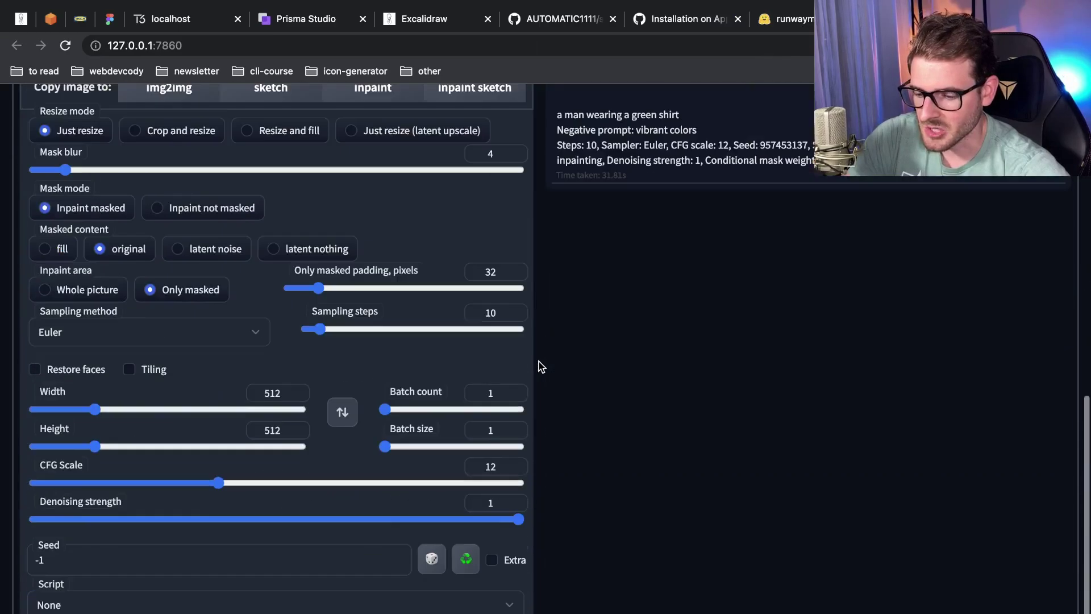
{"action": "scroll", "coordinate": [538, 361], "scroll_direction": "up", "scroll_amount": 8}
{"action": "scroll", "coordinate": [539, 362], "scroll_direction": "up", "scroll_amount": 3}
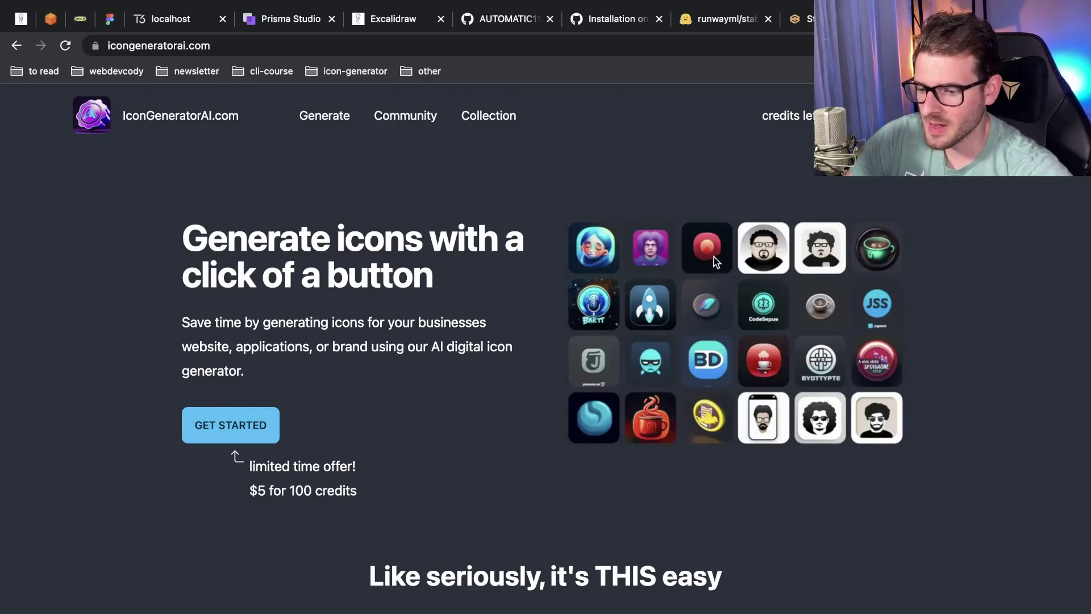
Open IconGeneratorAI's Community page and scroll through the icon grid.
{"action": "left_click", "coordinate": [400, 119]}
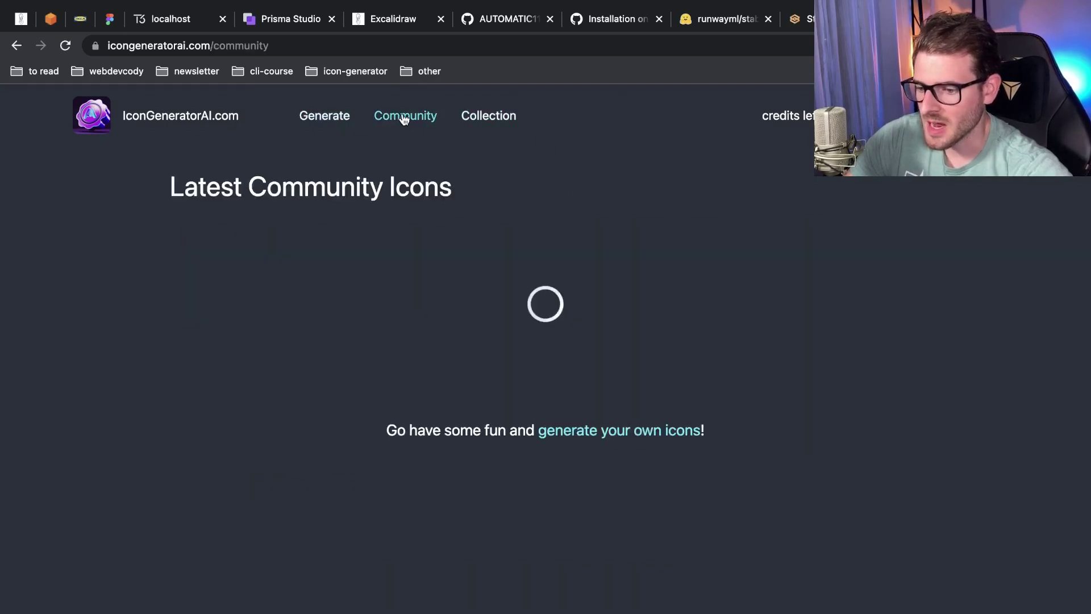
{"action": "left_click", "coordinate": [297, 48]}
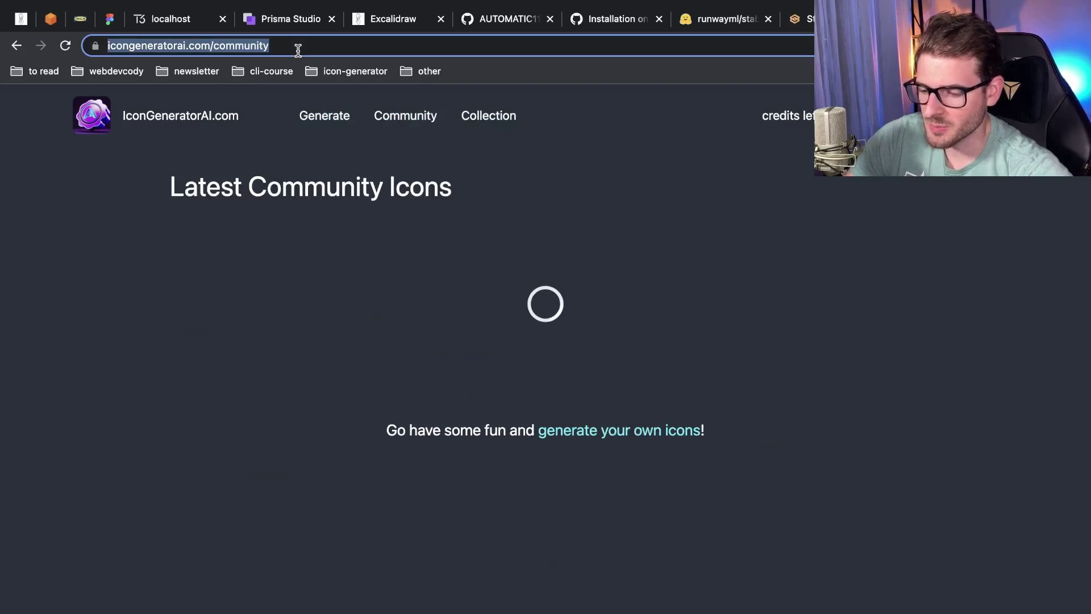
{"action": "left_click", "coordinate": [309, 190]}
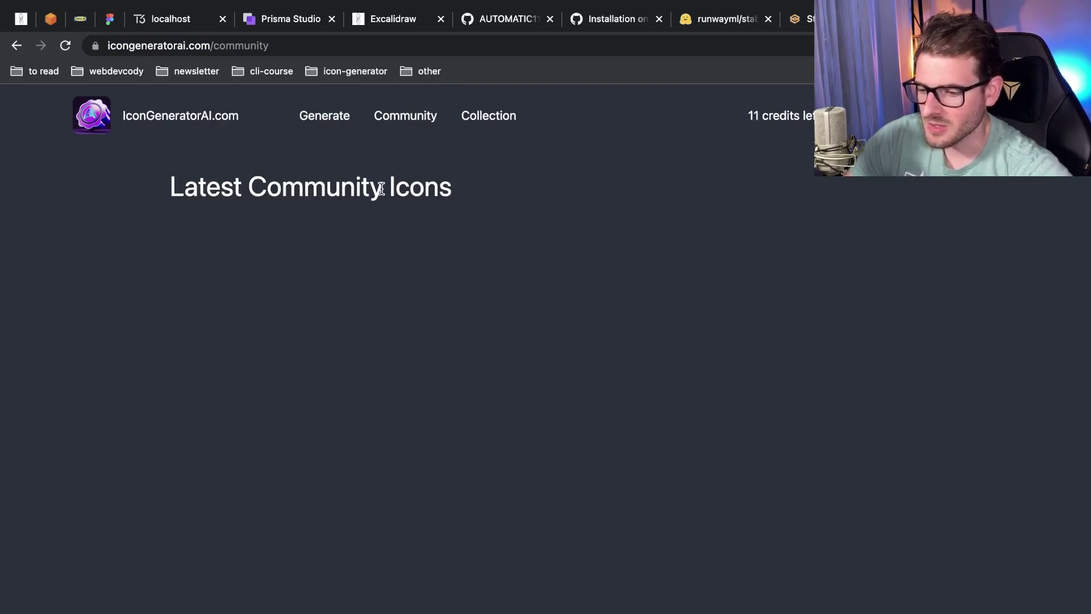
{"action": "scroll", "coordinate": [386, 253], "scroll_direction": "down", "scroll_amount": 20}
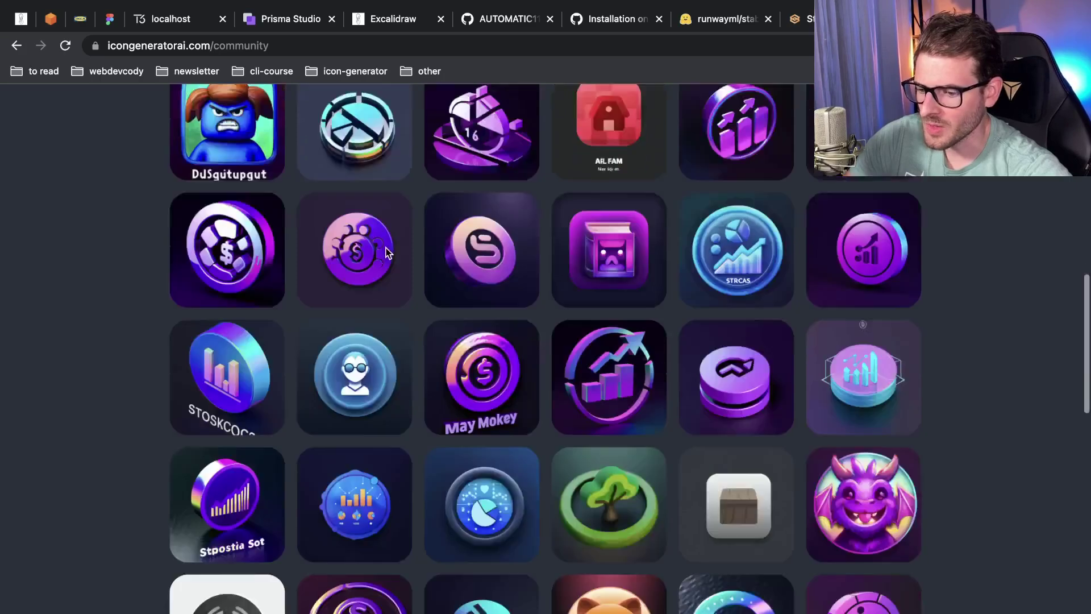
{"action": "scroll", "coordinate": [386, 253], "scroll_direction": "down", "scroll_amount": 5}
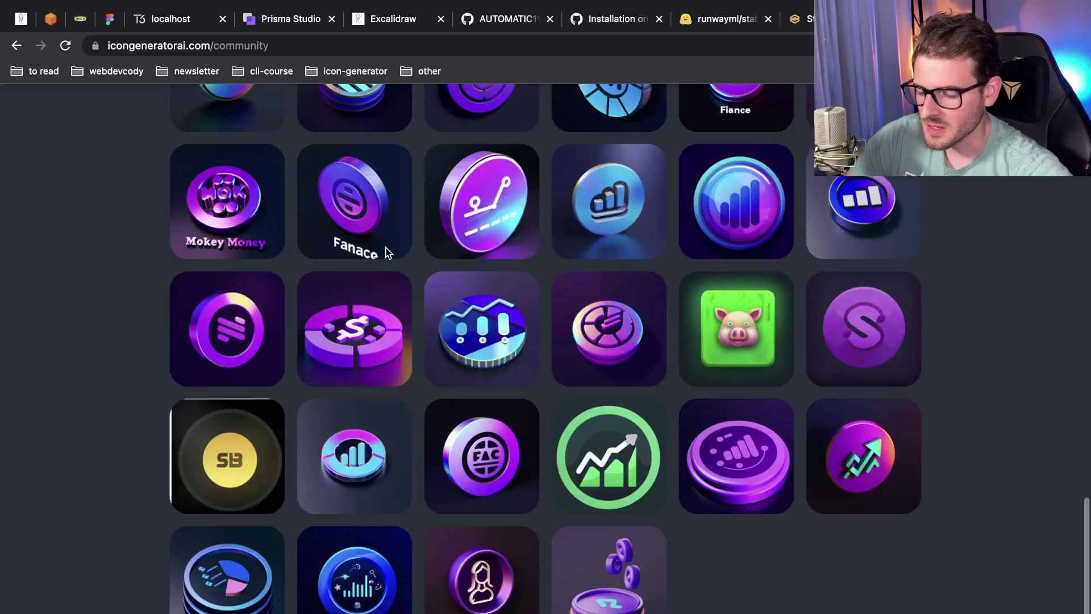
{"action": "scroll", "coordinate": [395, 233], "scroll_direction": "down", "scroll_amount": 2}
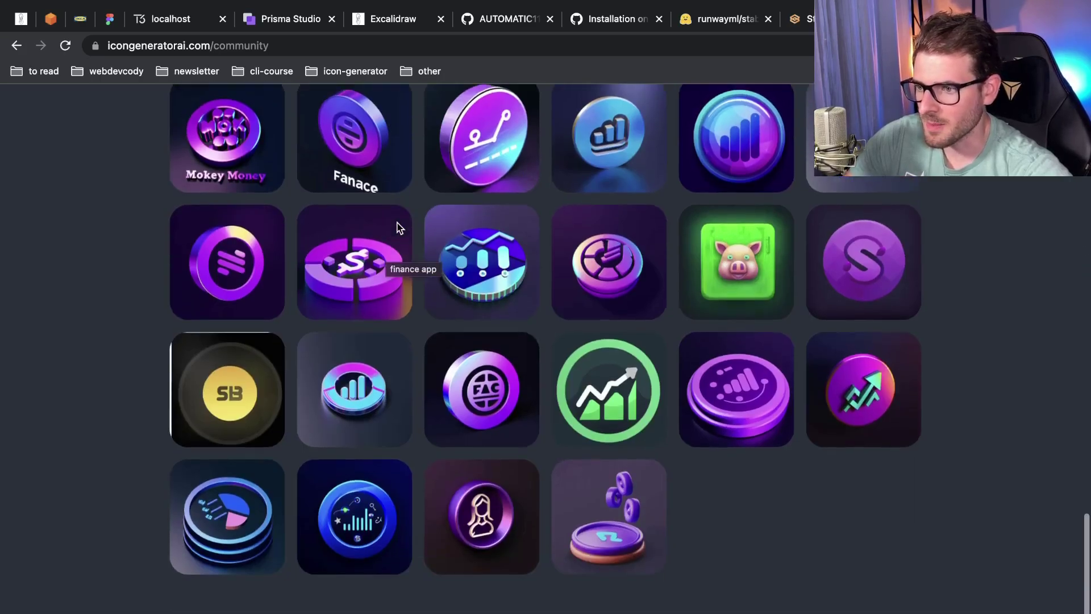
Return to the web UI, place the caret at the prompt's end and scroll to the top.
{"action": "left_click", "coordinate": [812, 23]}
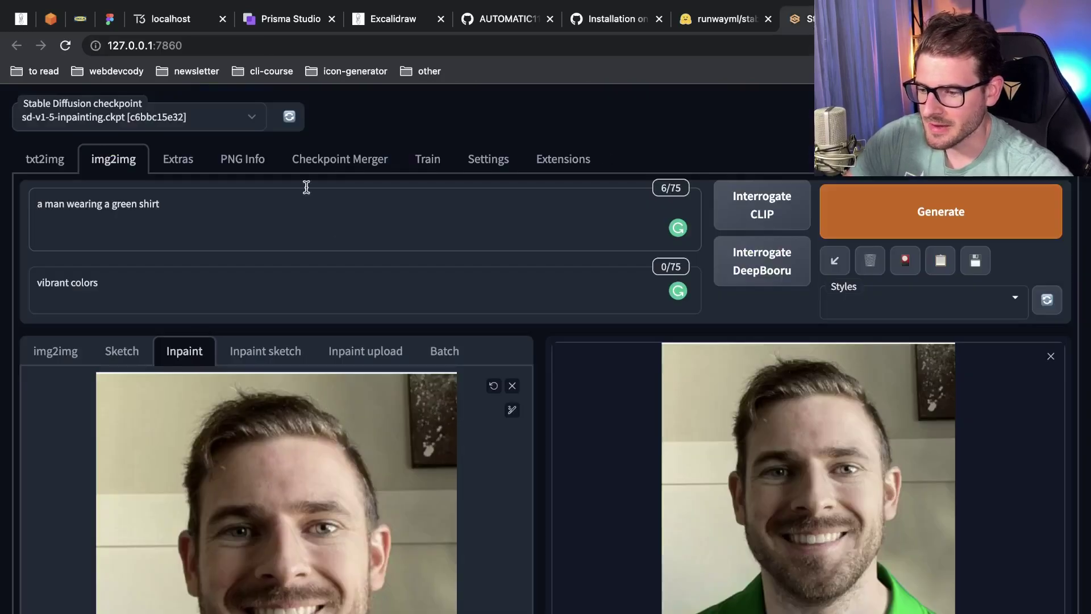
{"action": "left_click", "coordinate": [174, 205]}
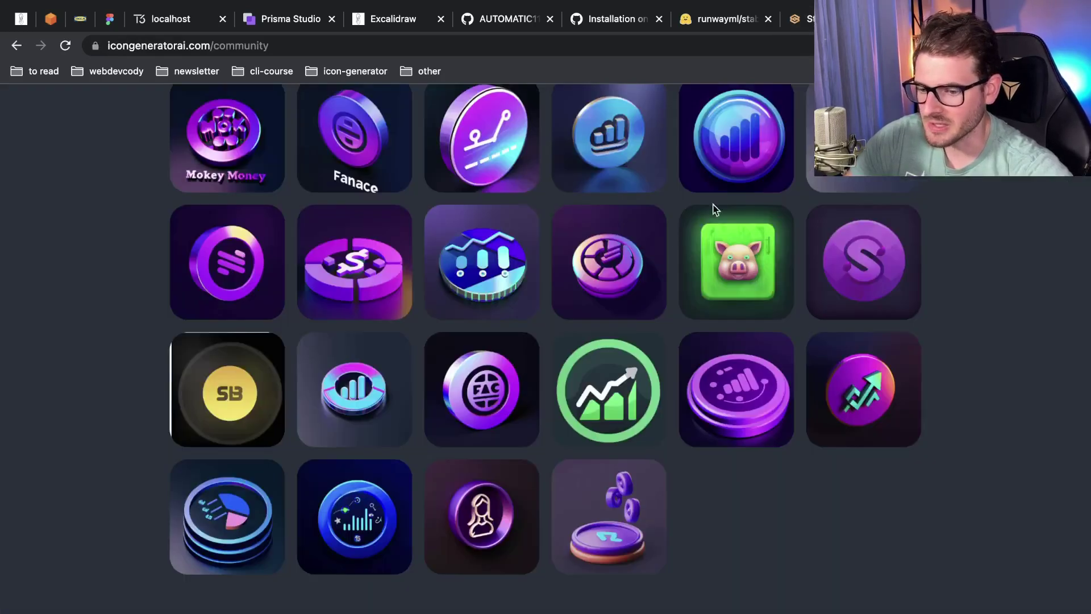
{"action": "scroll", "coordinate": [653, 301], "scroll_direction": "up", "scroll_amount": 10}
{"action": "scroll", "coordinate": [652, 316], "scroll_direction": "up", "scroll_amount": 5}
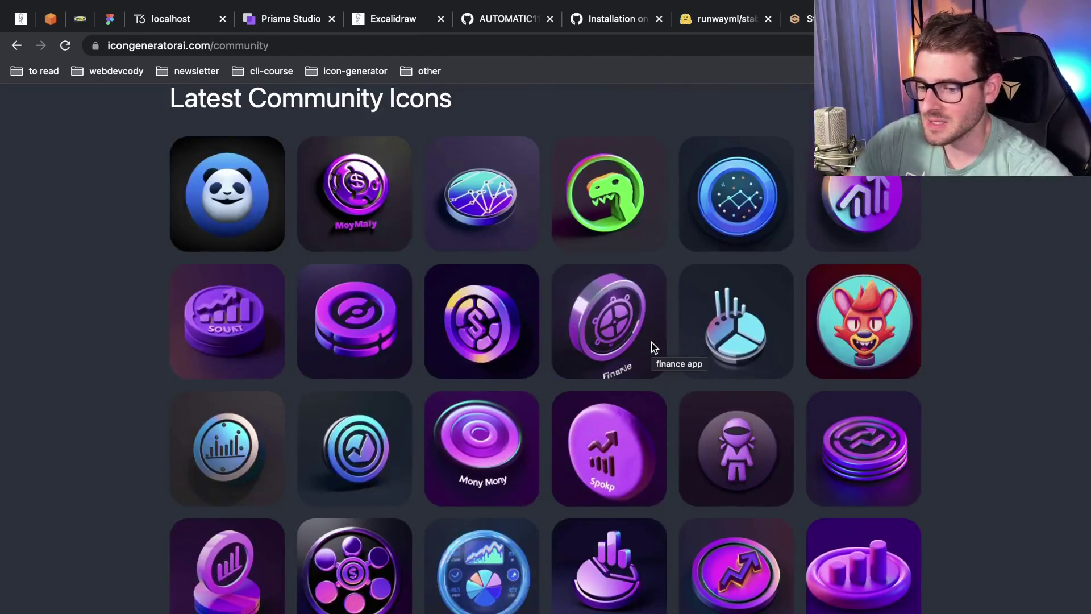
{"action": "scroll", "coordinate": [669, 274], "scroll_direction": "up", "scroll_amount": 2}
{"action": "scroll", "coordinate": [669, 291], "scroll_direction": "up", "scroll_amount": 1}
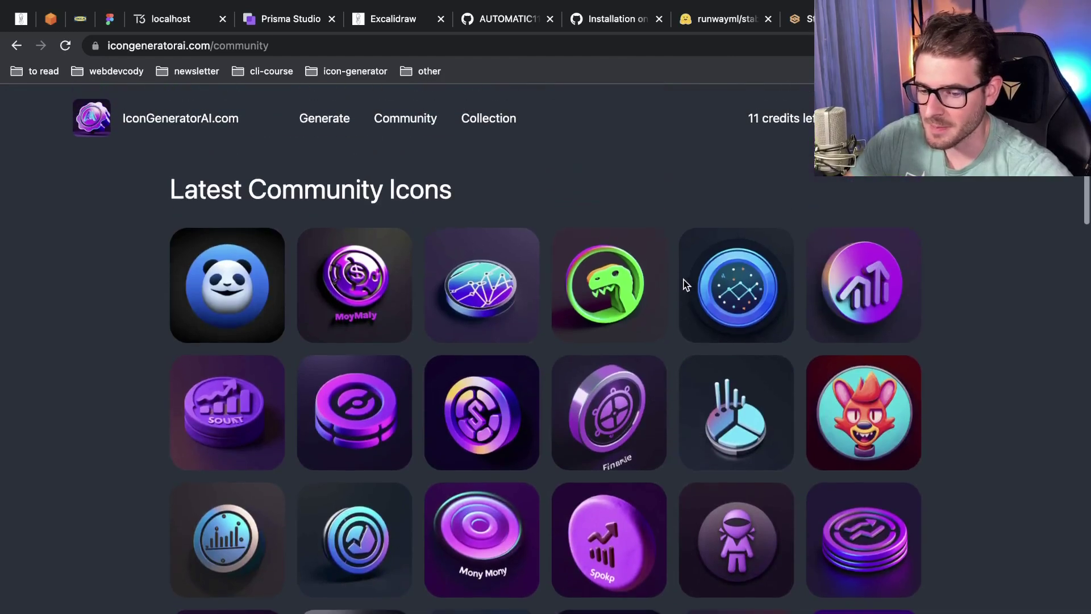